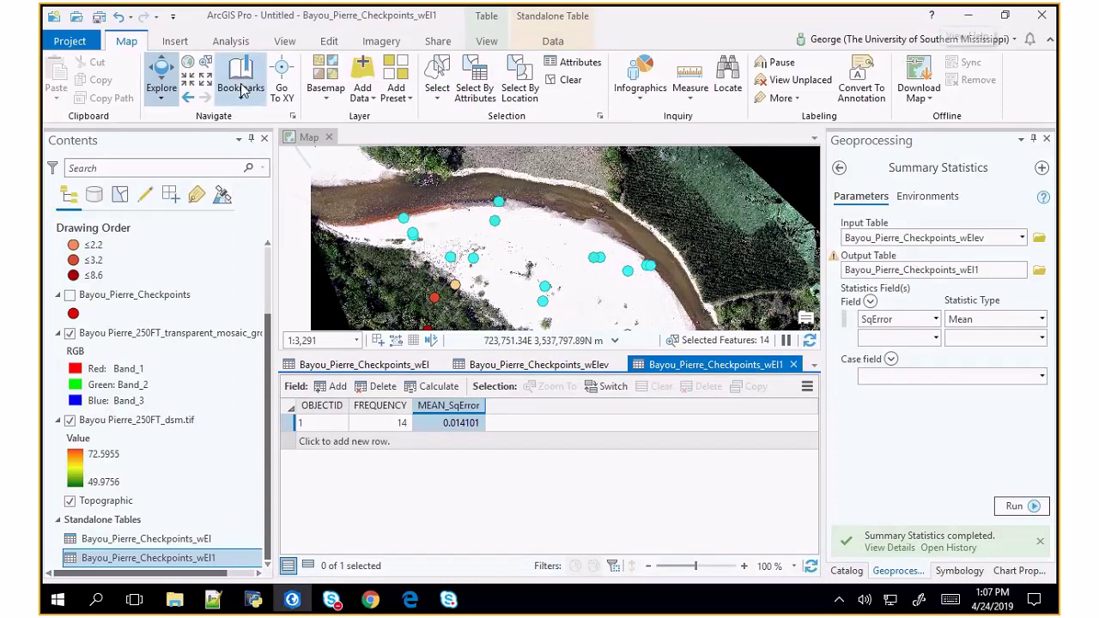
# Save the project as BP in the UAV_Course\Bayou_Pierre folder, then close ArcGIS Pro.
pyautogui.hotkey('ctrl', 's')
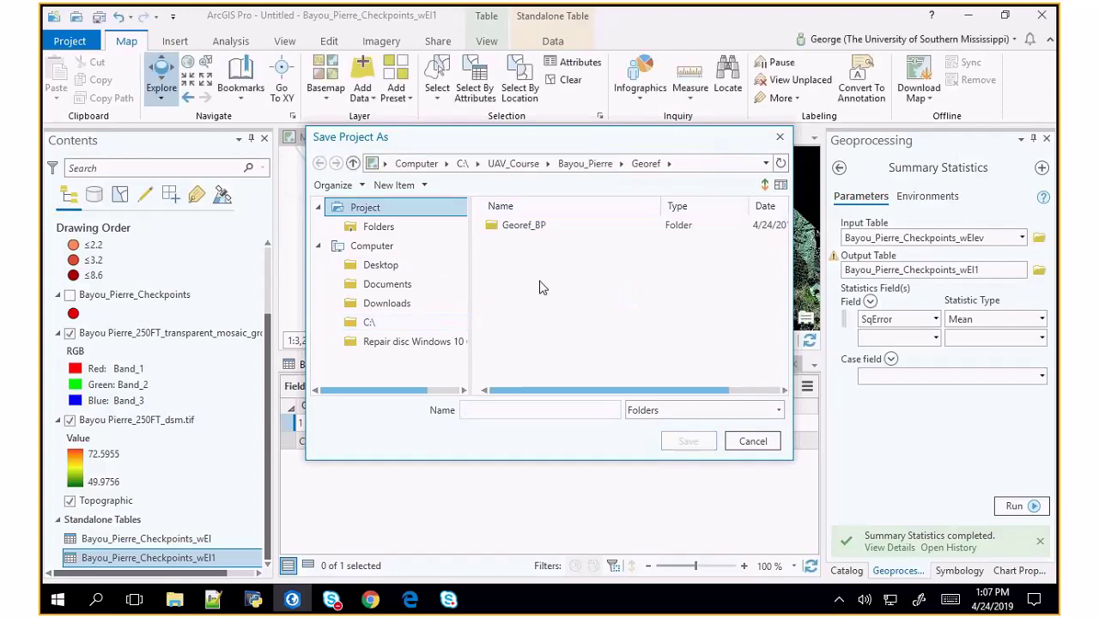
pyautogui.click(589, 163)
pyautogui.click(519, 164)
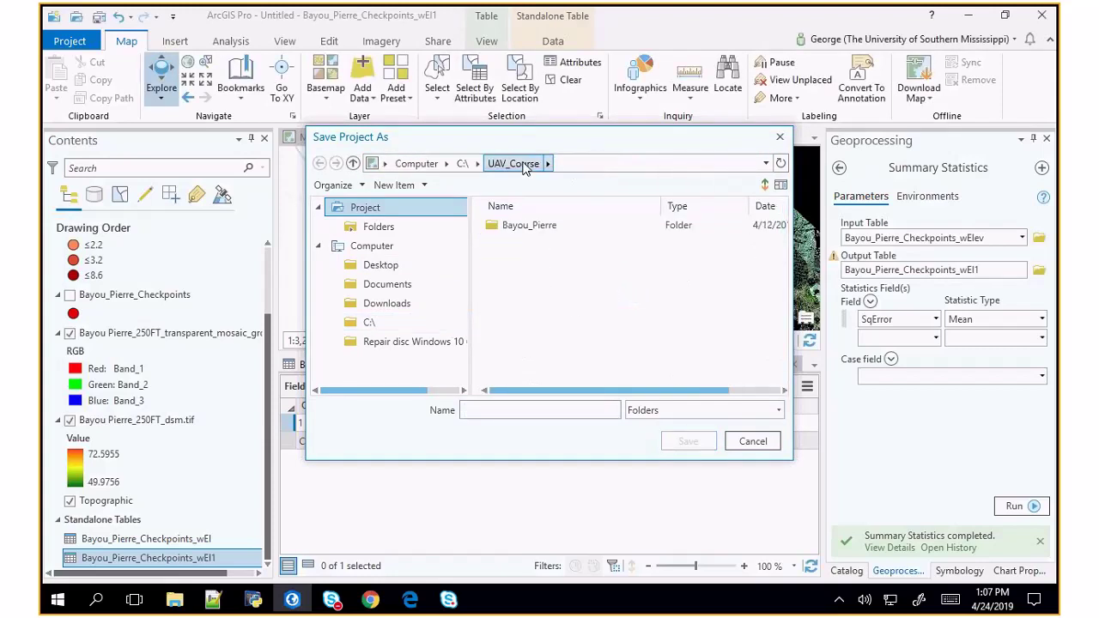
pyautogui.click(505, 412)
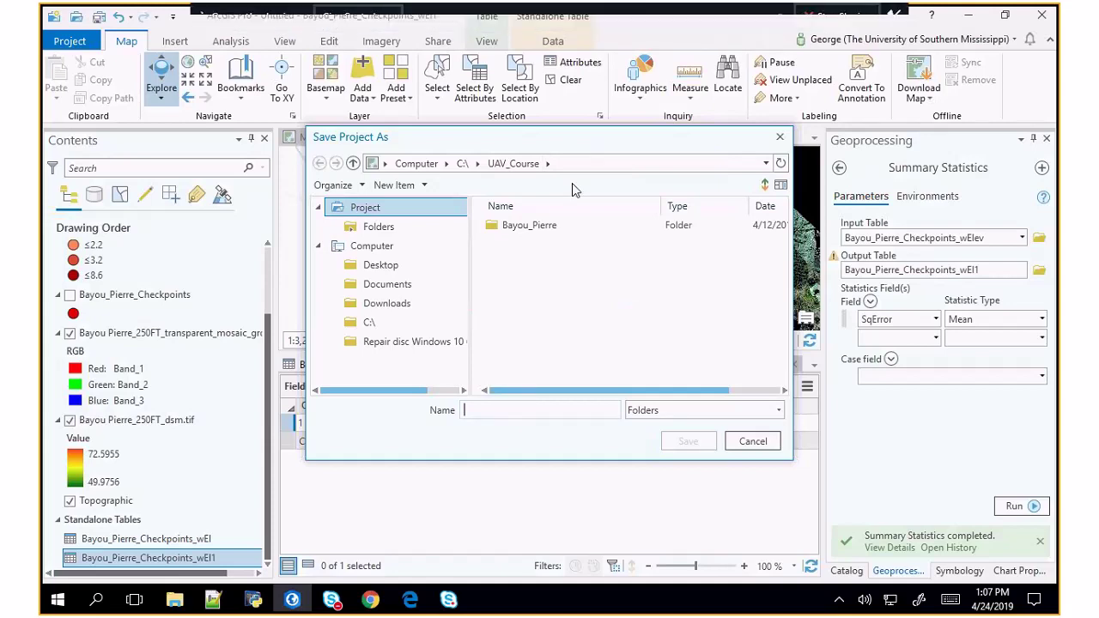
pyautogui.doubleClick(525, 225)
pyautogui.moveTo(490, 410); pyautogui.dragTo(400, 418)
pyautogui.press('Delete')
pyautogui.press('Delete')
pyautogui.press('Delete')
pyautogui.press('Delete')
pyautogui.press('Delete')
pyautogui.press('Delete')
pyautogui.press('Delete')
pyautogui.press('Delete')
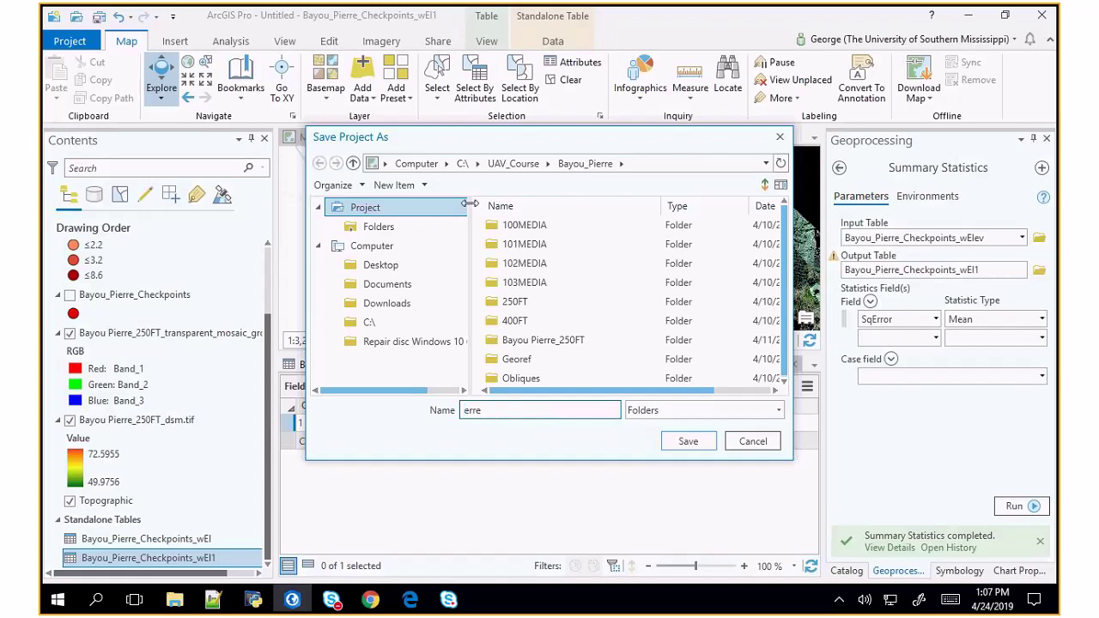
pyautogui.write('BP')
pyautogui.click(687, 446)
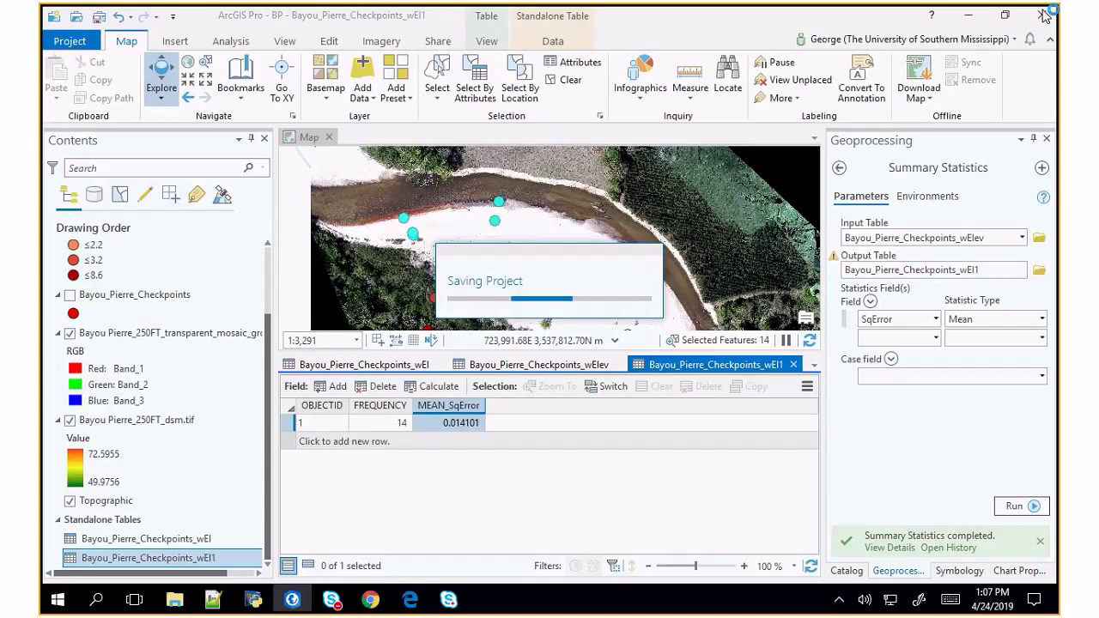
pyautogui.click(1044, 16)
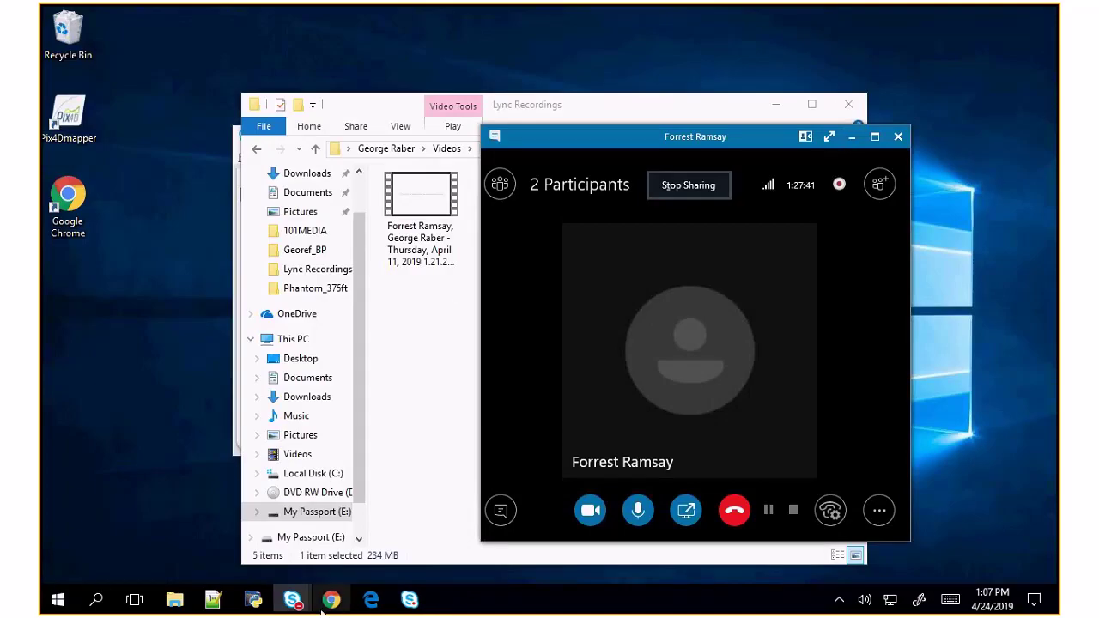
# Bring the browser window forward, then open the Windows Start menu.
pyautogui.click(332, 515)
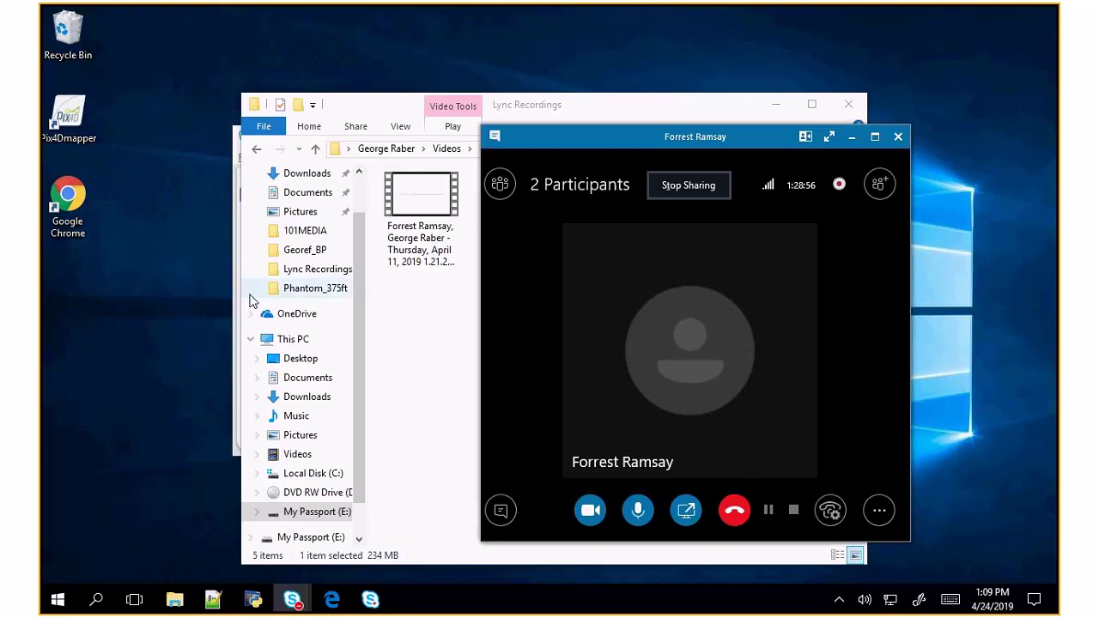
pyautogui.press('super')
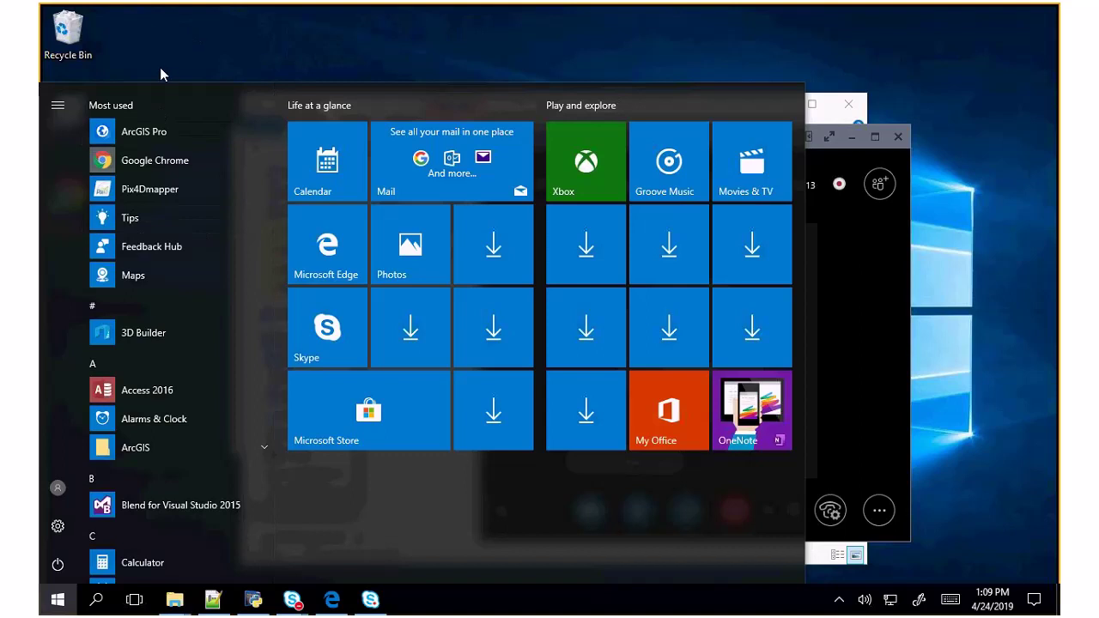
# Dismiss the Start menu and arrange the File Explorer and Skype call windows side by side.
pyautogui.press('Escape')
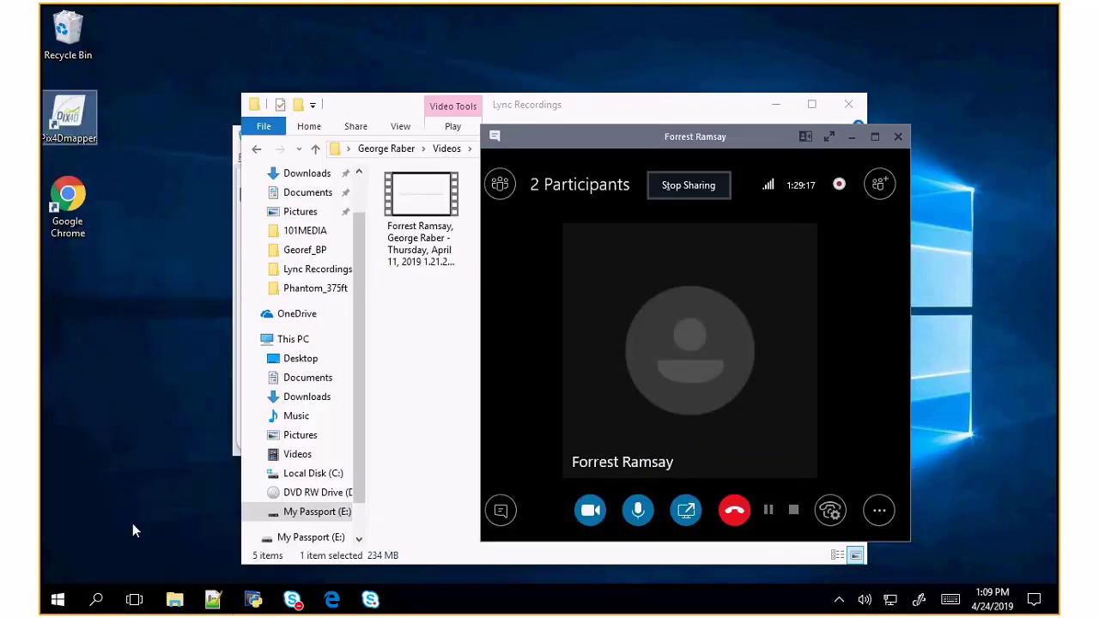
pyautogui.moveTo(563, 108); pyautogui.dragTo(417, 104)
pyautogui.moveTo(730, 134); pyautogui.dragTo(871, 127)
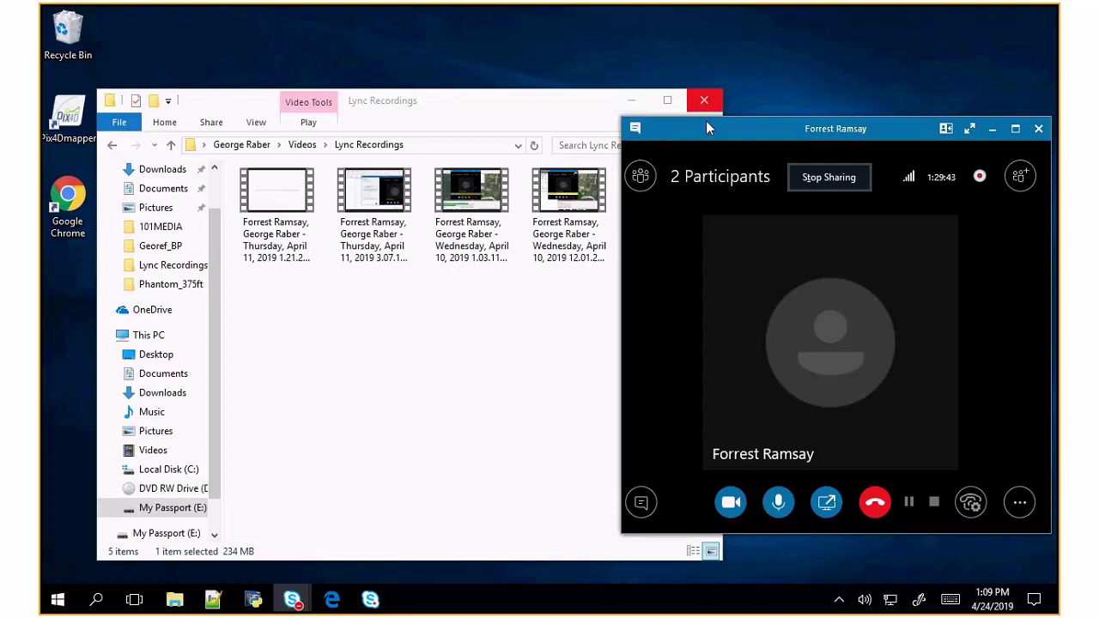
pyautogui.moveTo(708, 136)
pyautogui.mouseDown()
pyautogui.moveTo(653, 121)
pyautogui.moveTo(702, 131)
pyautogui.mouseUp()
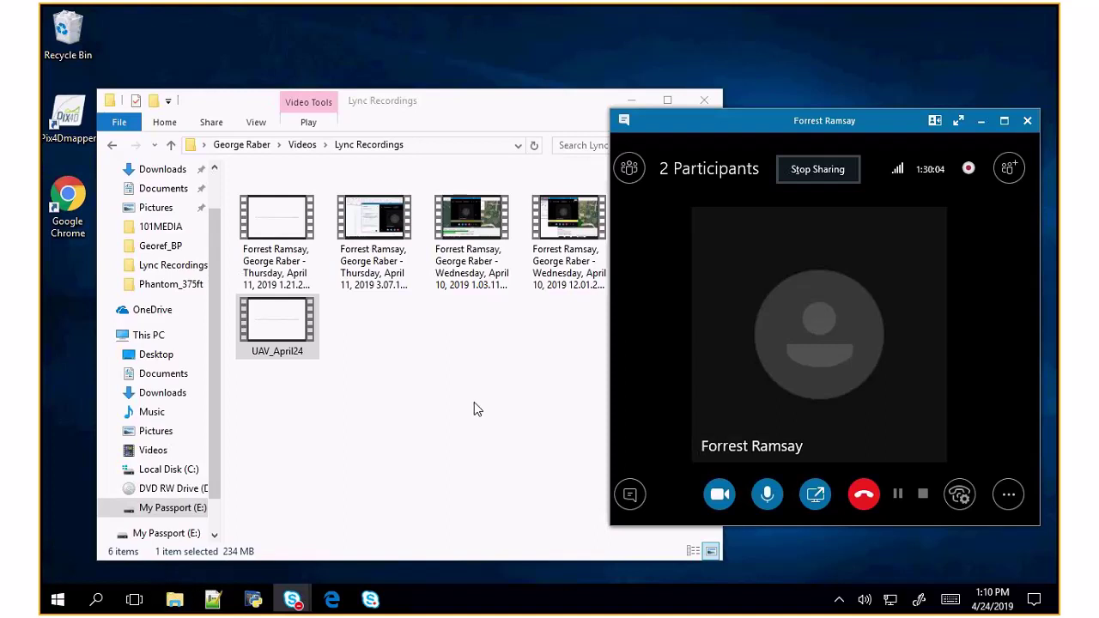
pyautogui.moveTo(464, 110); pyautogui.dragTo(430, 107)
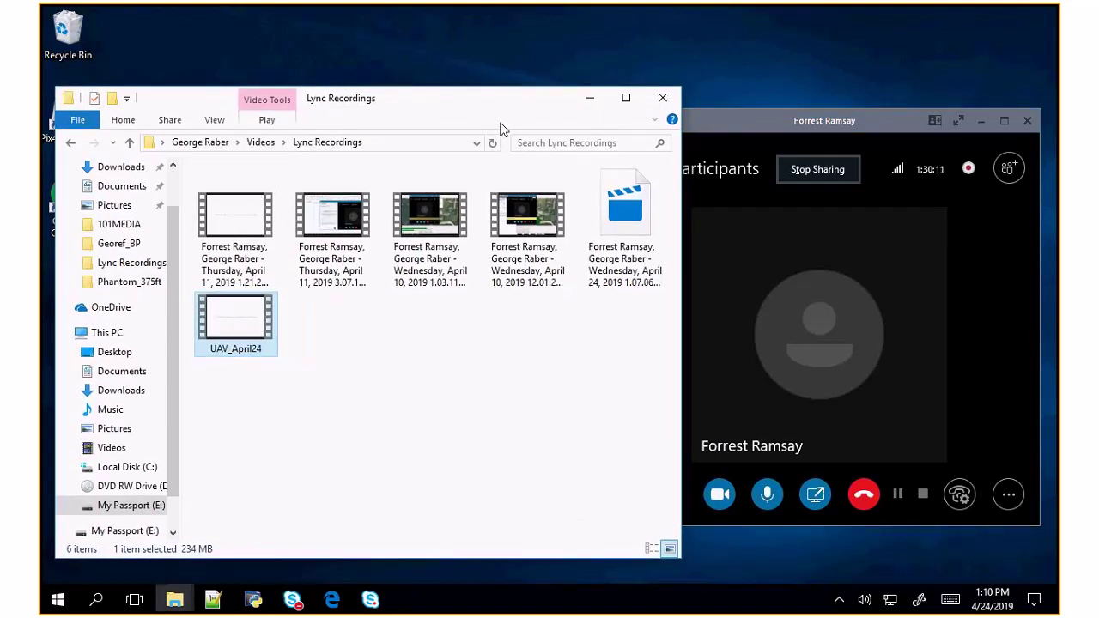
# Search the Start menu for 'pix4' and launch Pix4Dmapper from the results.
pyautogui.click(57, 601)
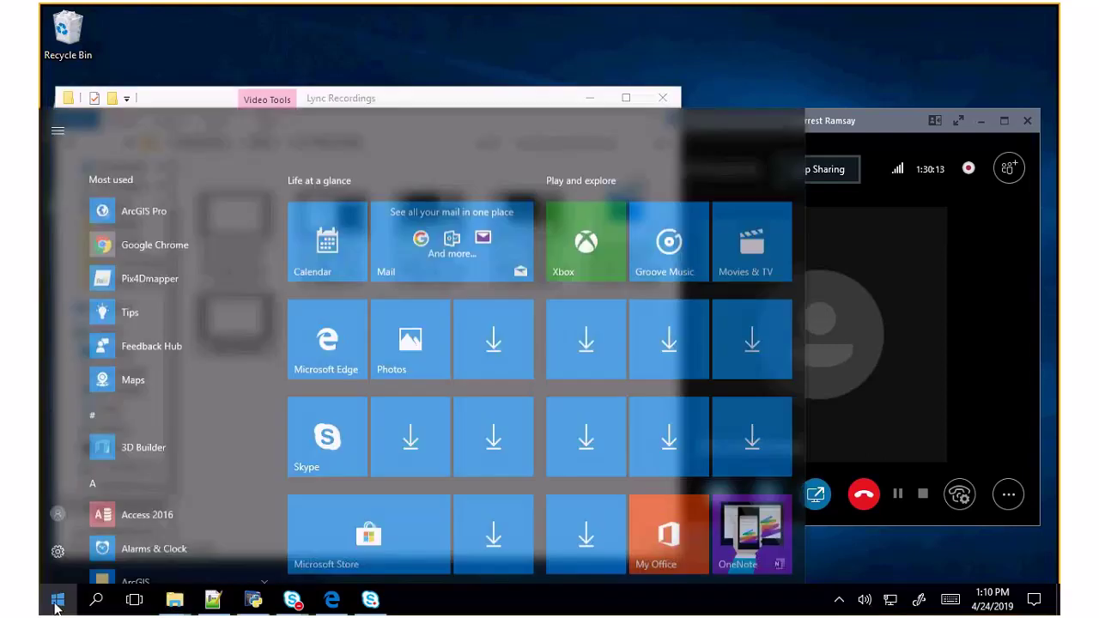
pyautogui.scroll(-3, 173, 471)
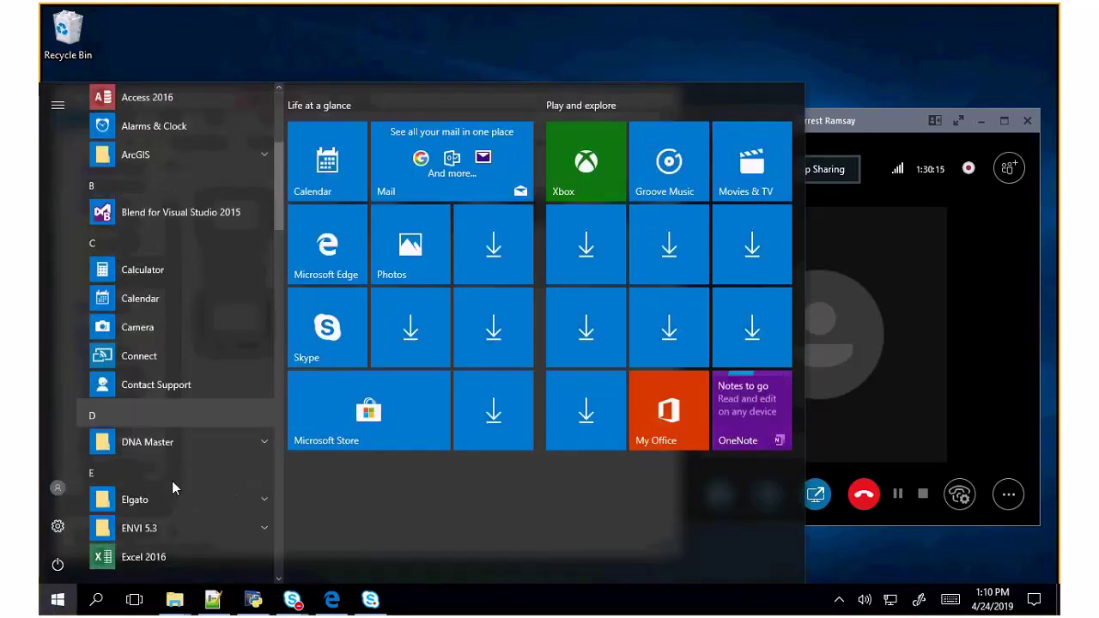
pyautogui.write('pix4')
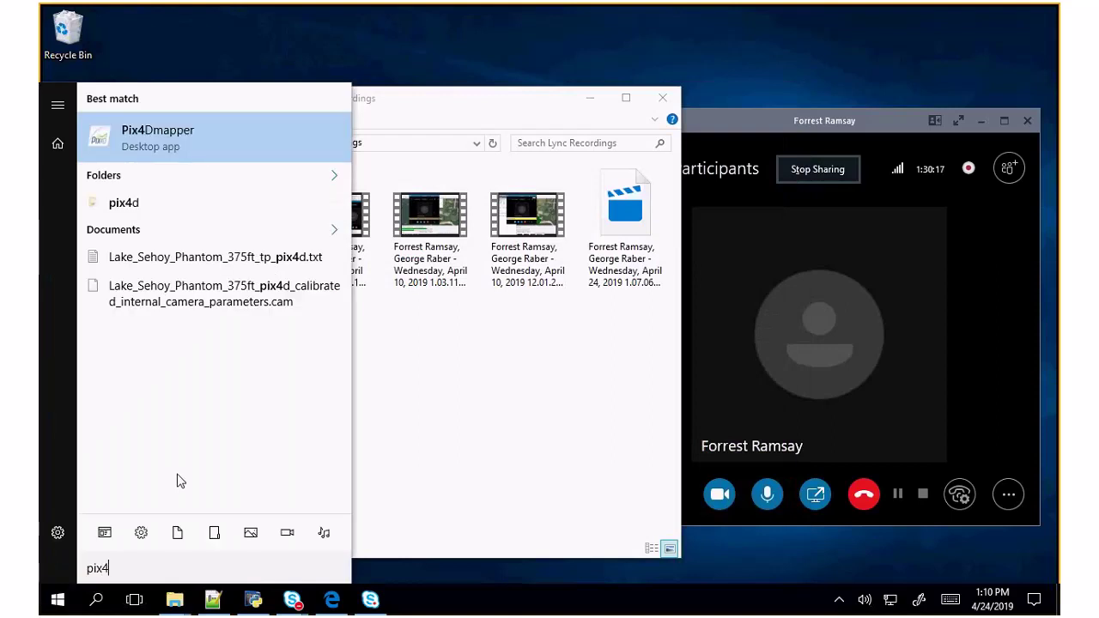
pyautogui.click(194, 146)
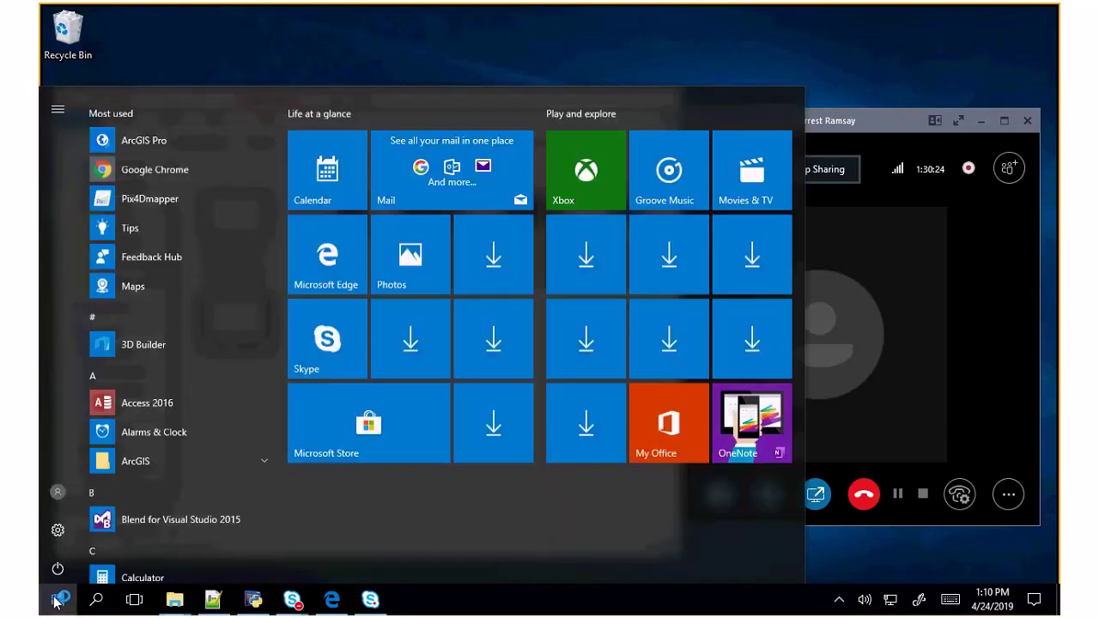
pyautogui.click(150, 198)
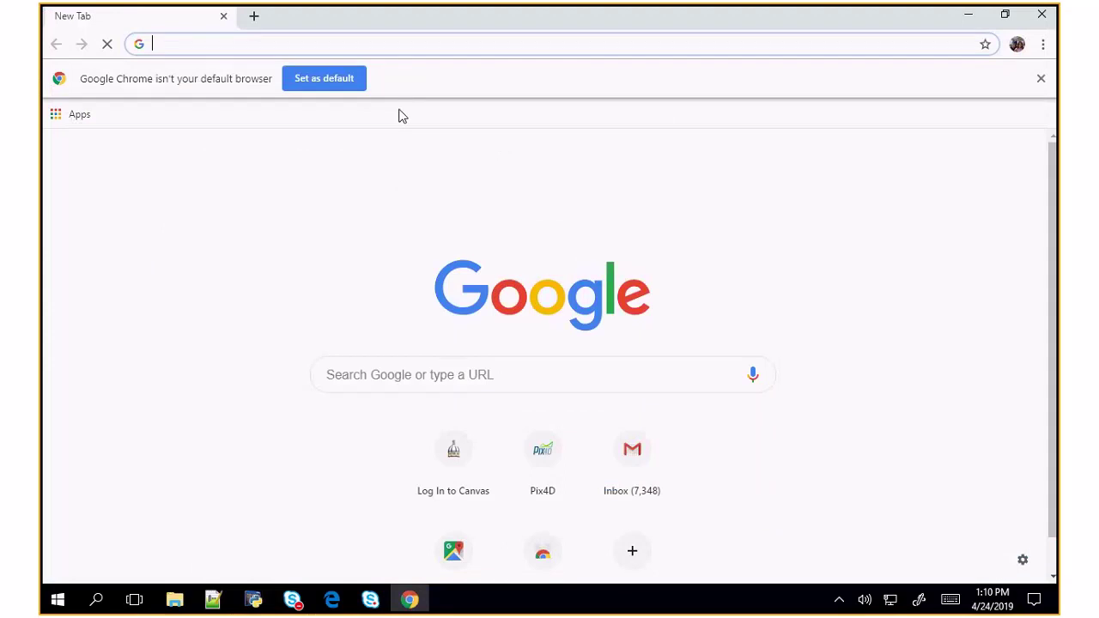
# Go to usm.instructure.com, log in, and open the GHY 492 course.
pyautogui.write('um')
pyautogui.press('BackSpace')
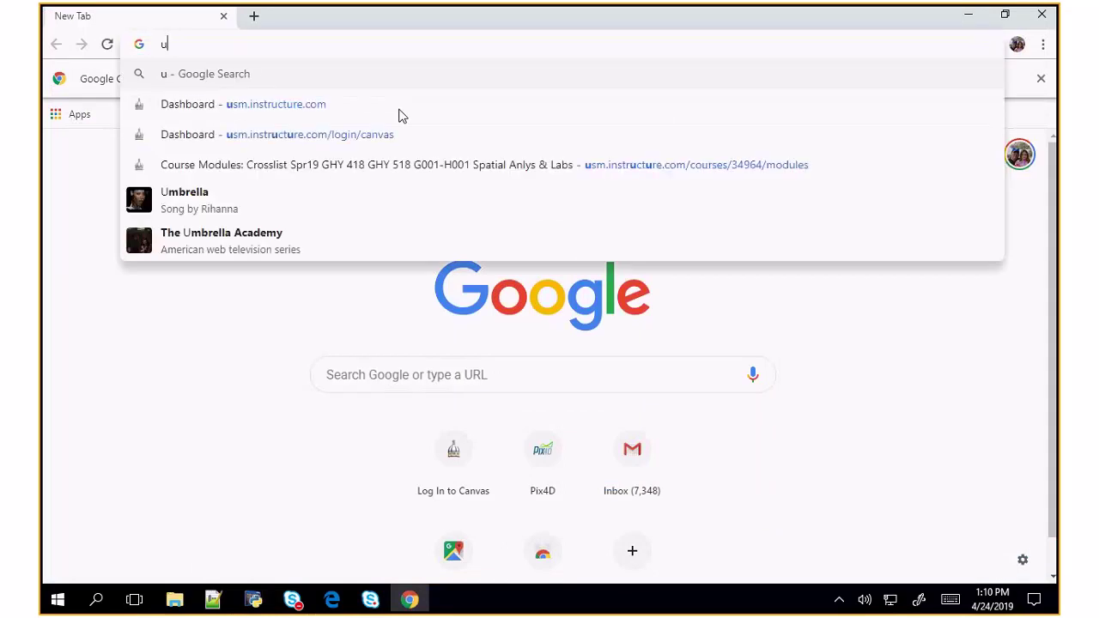
pyautogui.write('sm')
pyautogui.press('Return')
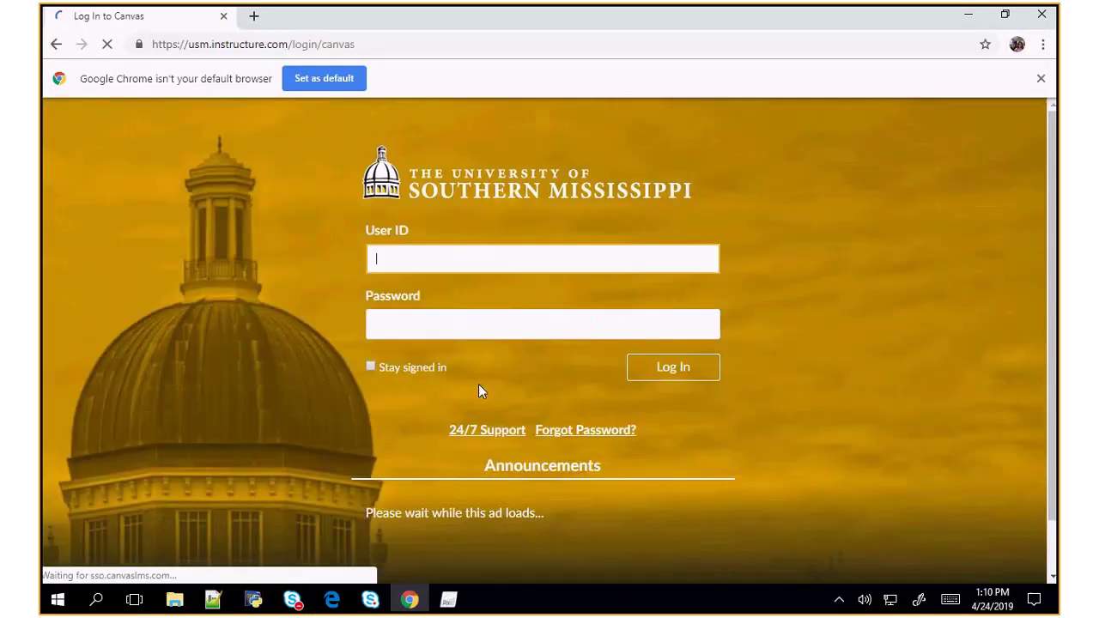
pyautogui.press('Return')
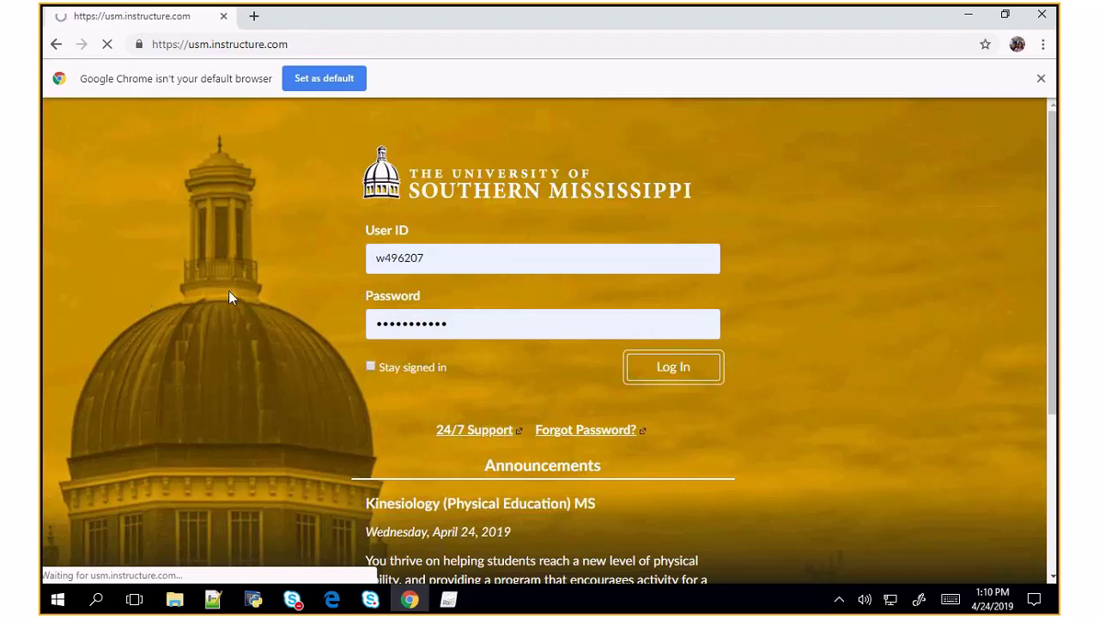
pyautogui.scroll(-3, 322, 294)
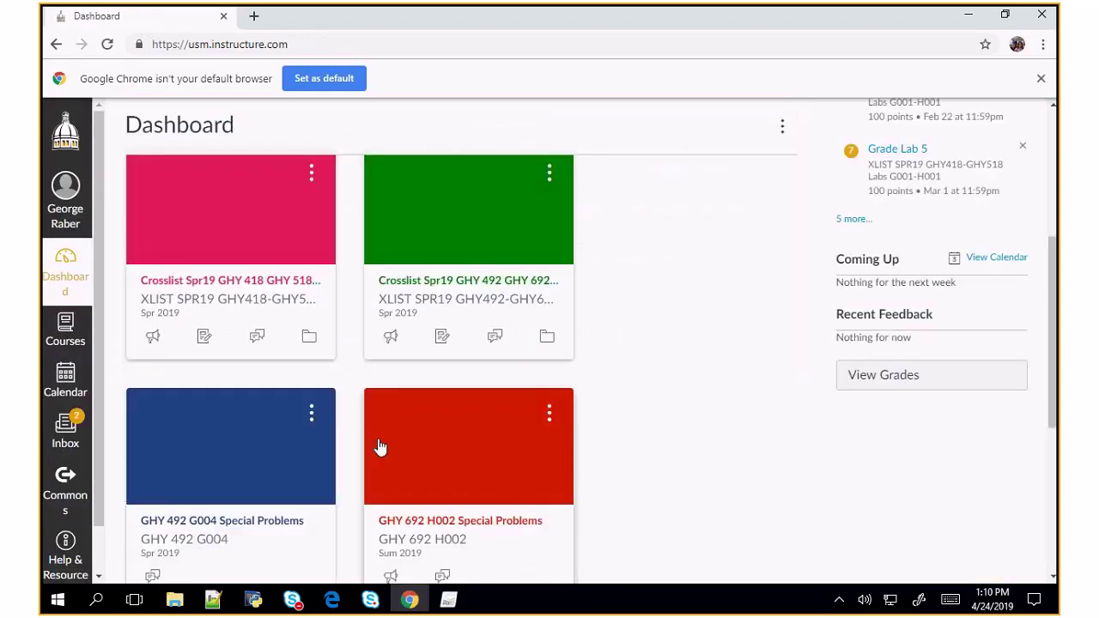
pyautogui.click(464, 287)
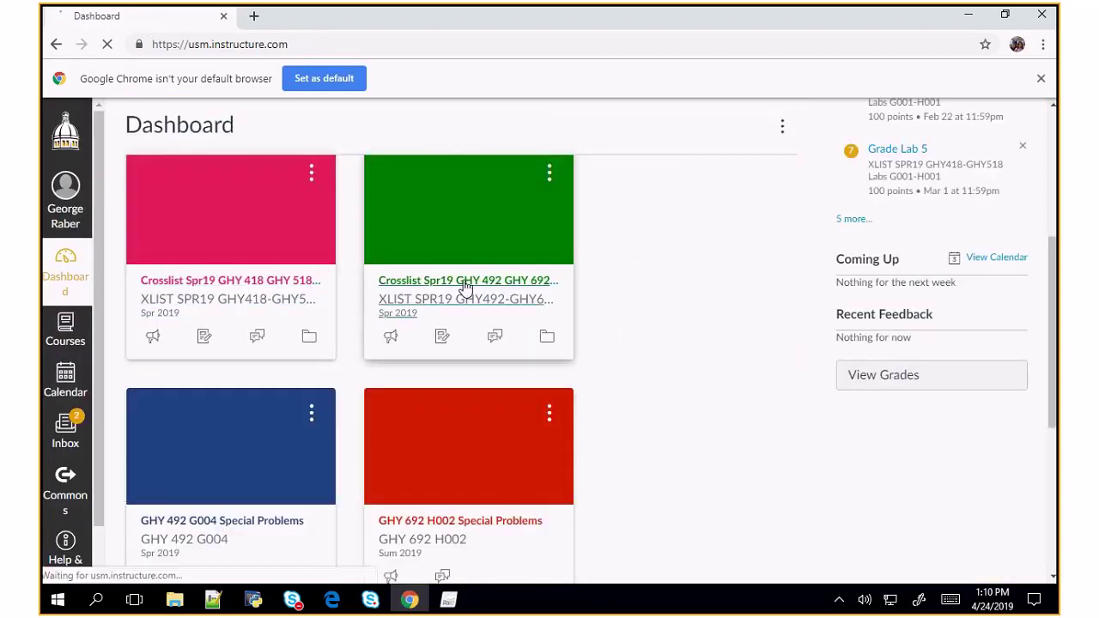
# From the course Modules, download Radiometric.ppt and open the downloaded file.
pyautogui.scroll(-2, 446, 407)
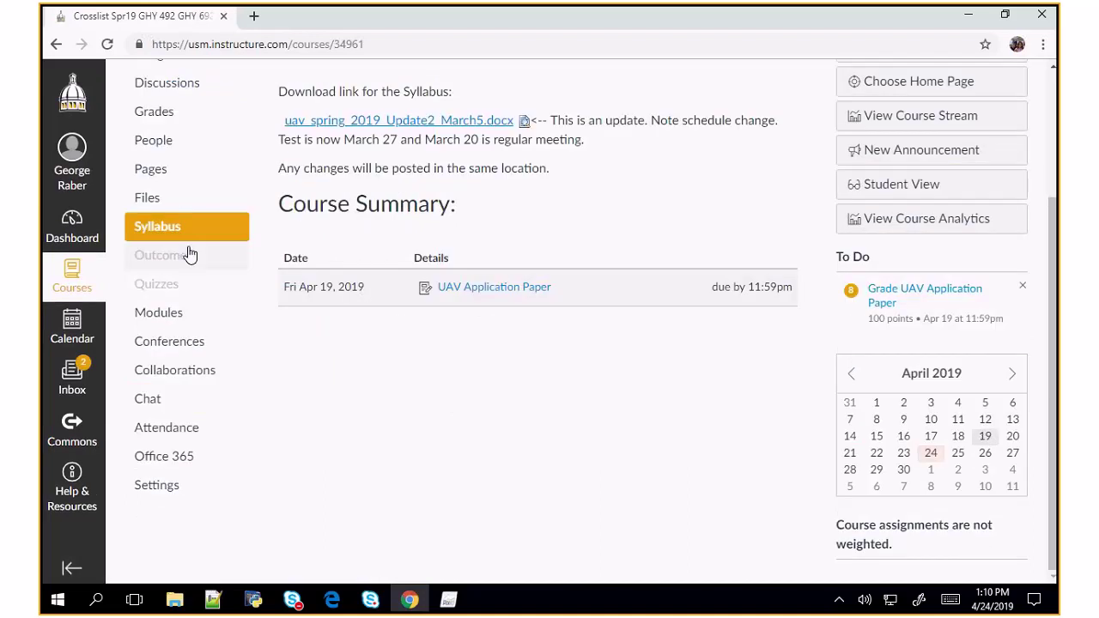
pyautogui.click(165, 312)
pyautogui.scroll(-5, 430, 360)
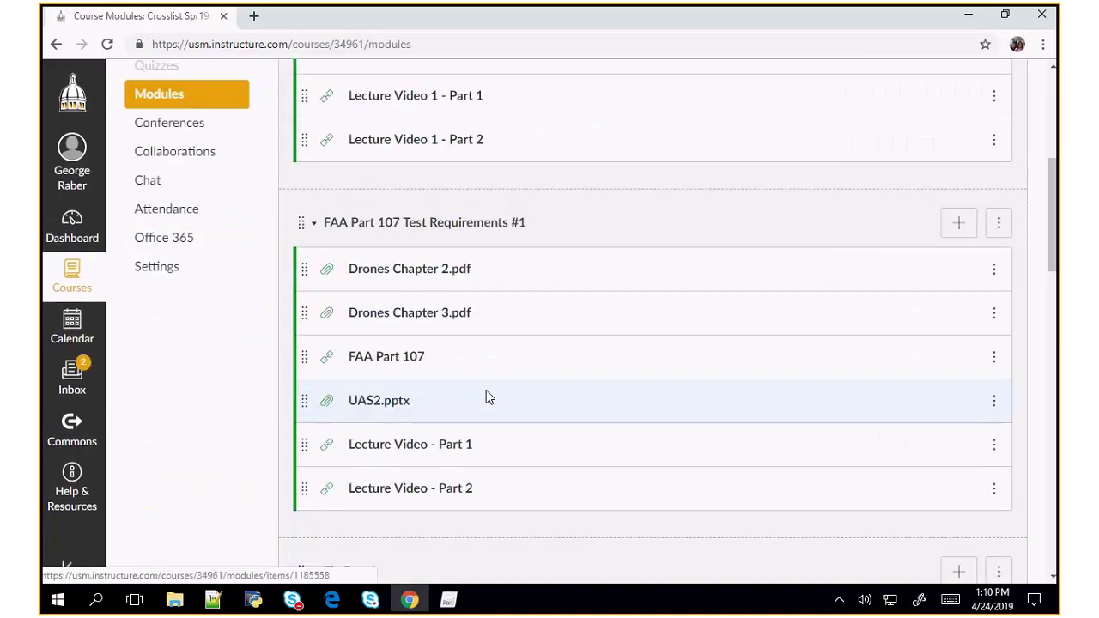
pyautogui.scroll(-15, 486, 396)
pyautogui.click(421, 457)
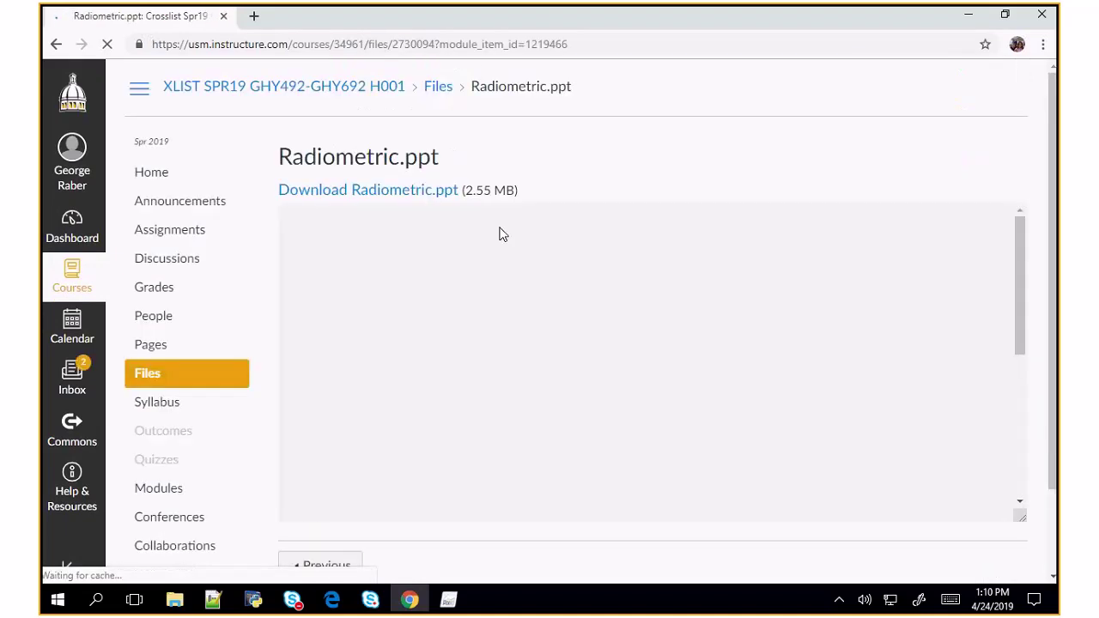
pyautogui.click(430, 192)
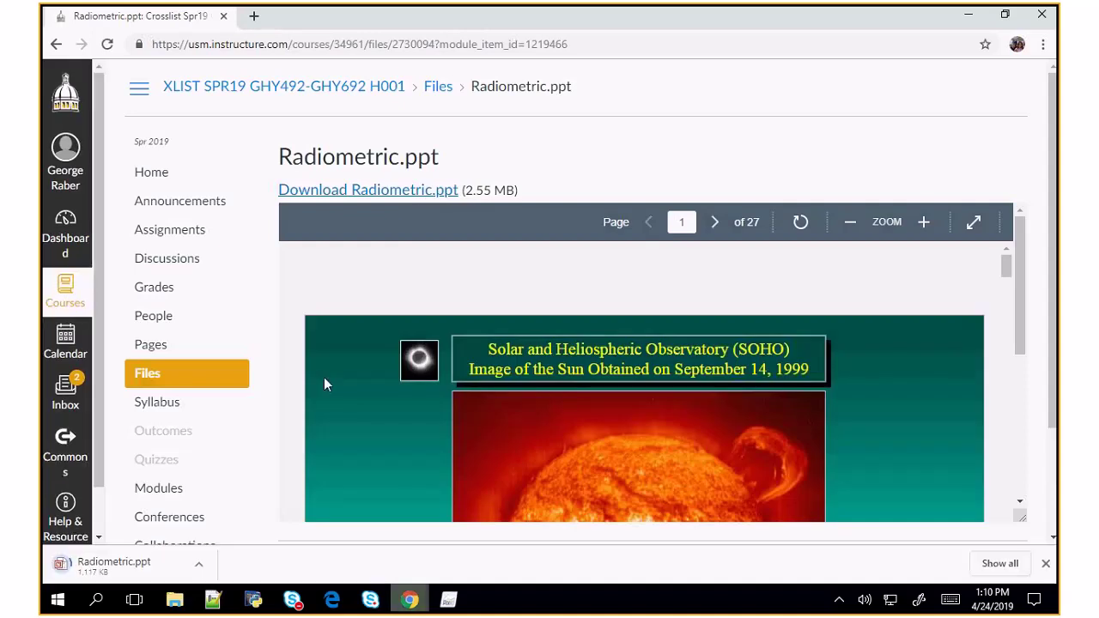
pyautogui.click(206, 560)
pyautogui.click(233, 460)
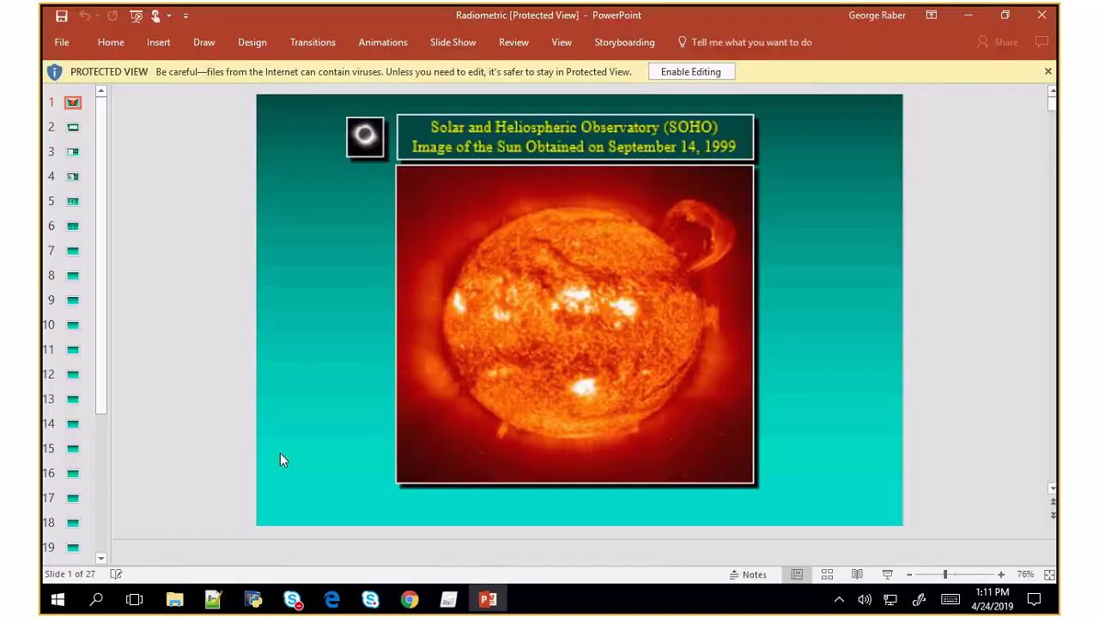
# Enable editing for Radiometric.ppt from the Protected View bar.
pyautogui.click(704, 74)
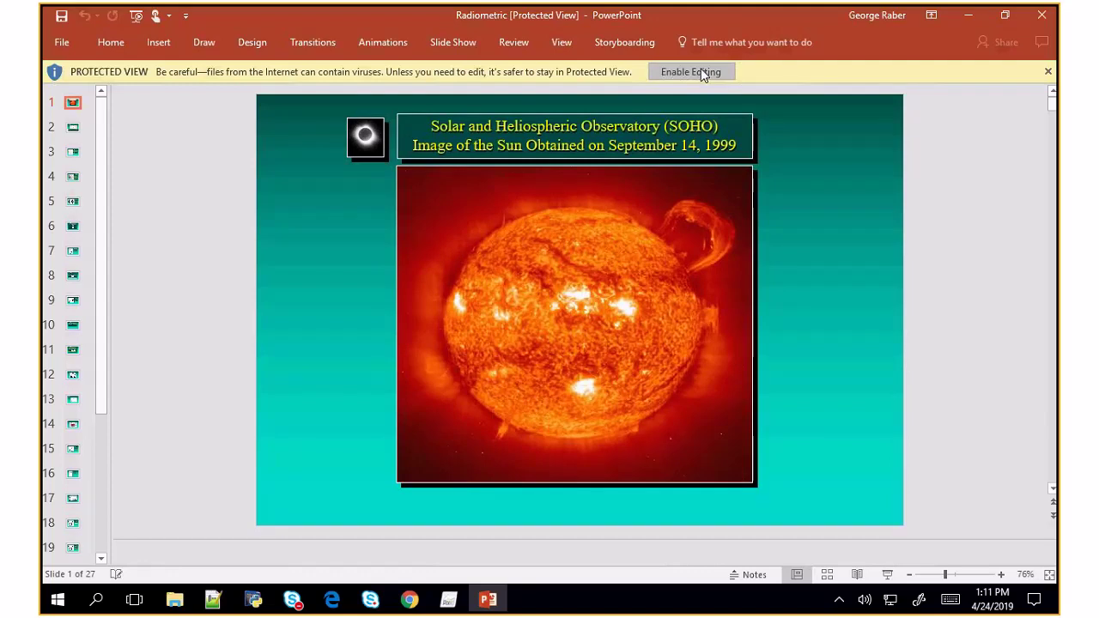
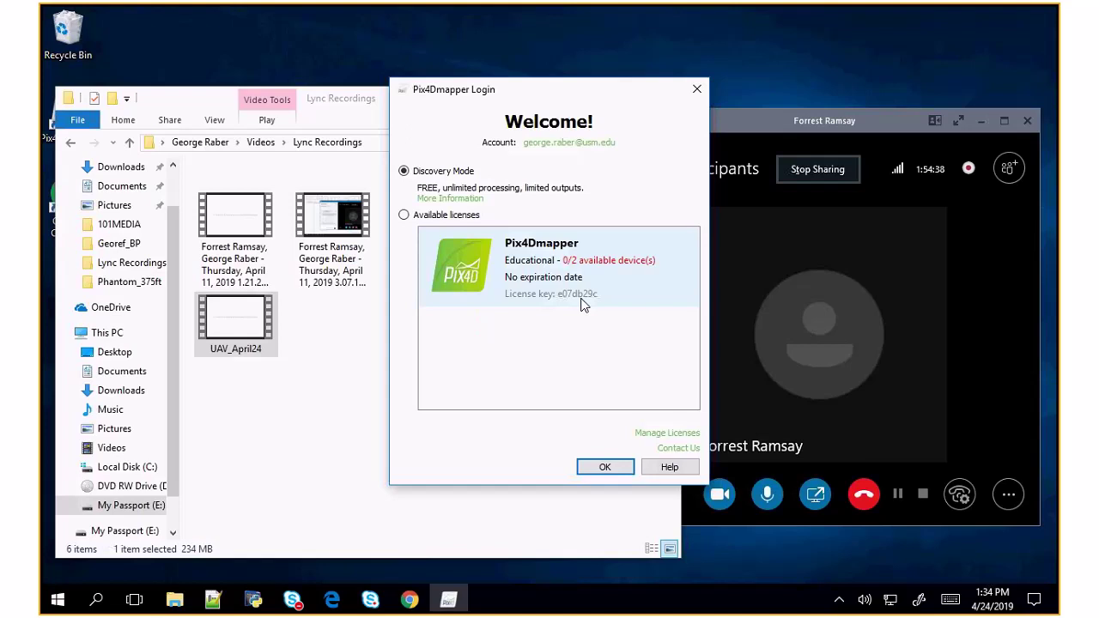
# Close the Pix4Dmapper login, go to pix4d.com in Chrome and sign in to Pix4D Cloud.
pyautogui.click(696, 89)
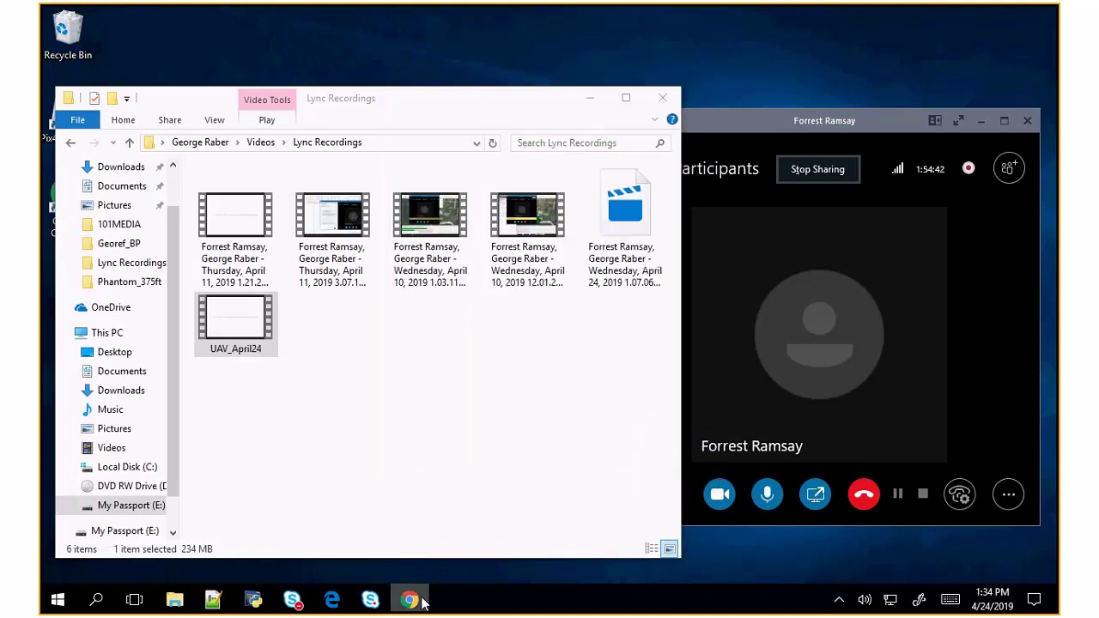
pyautogui.click(410, 596)
pyautogui.click(254, 16)
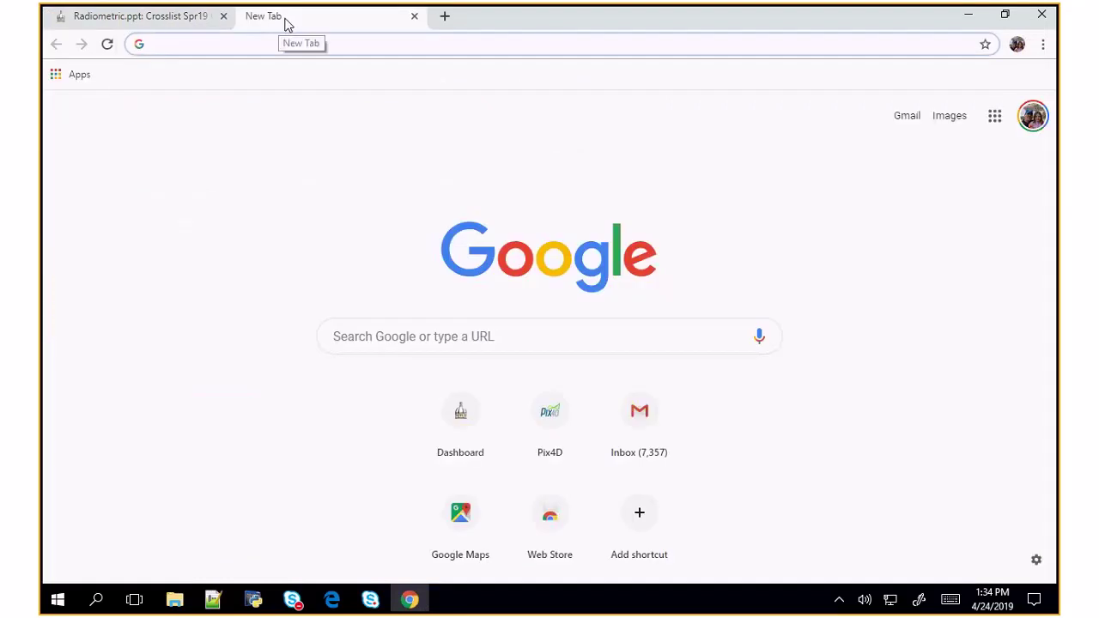
pyautogui.write('pix4d')
pyautogui.press('Return')
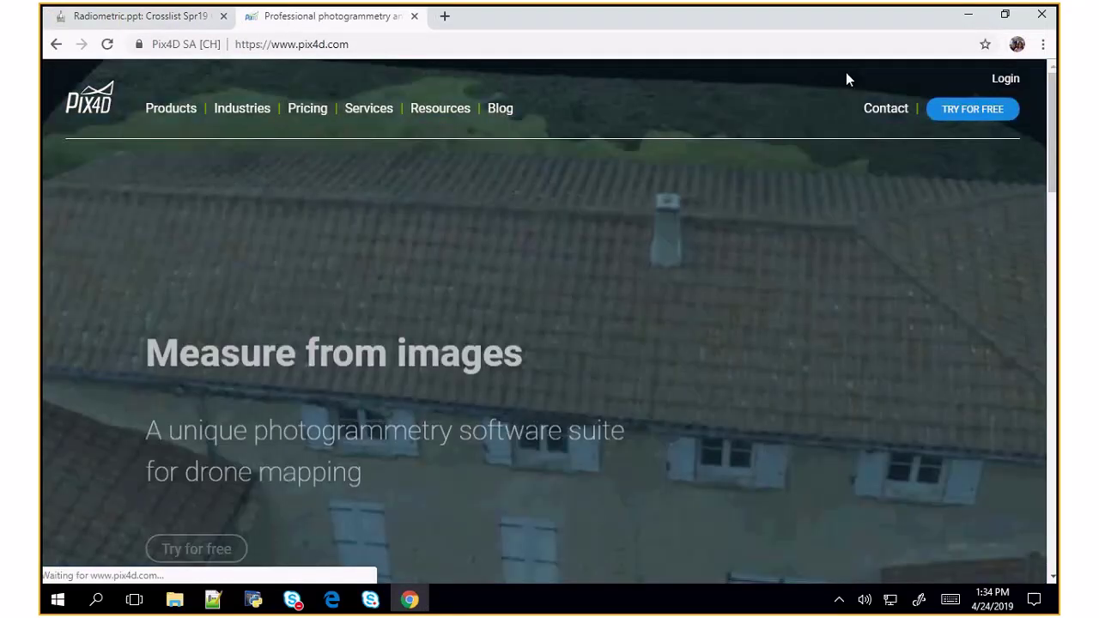
pyautogui.click(1004, 78)
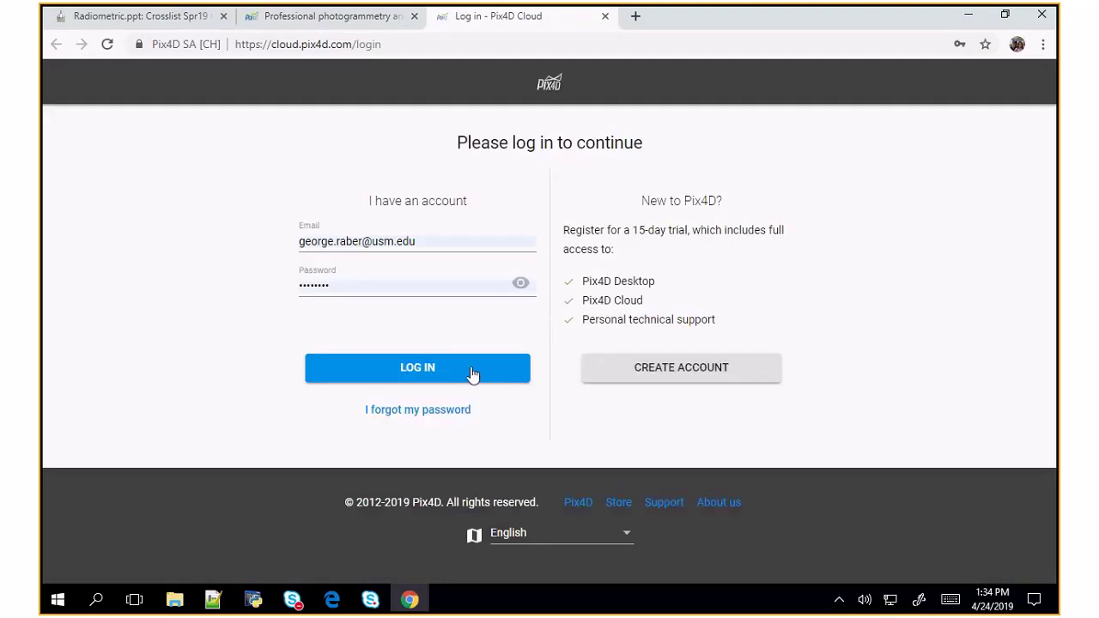
pyautogui.click(473, 371)
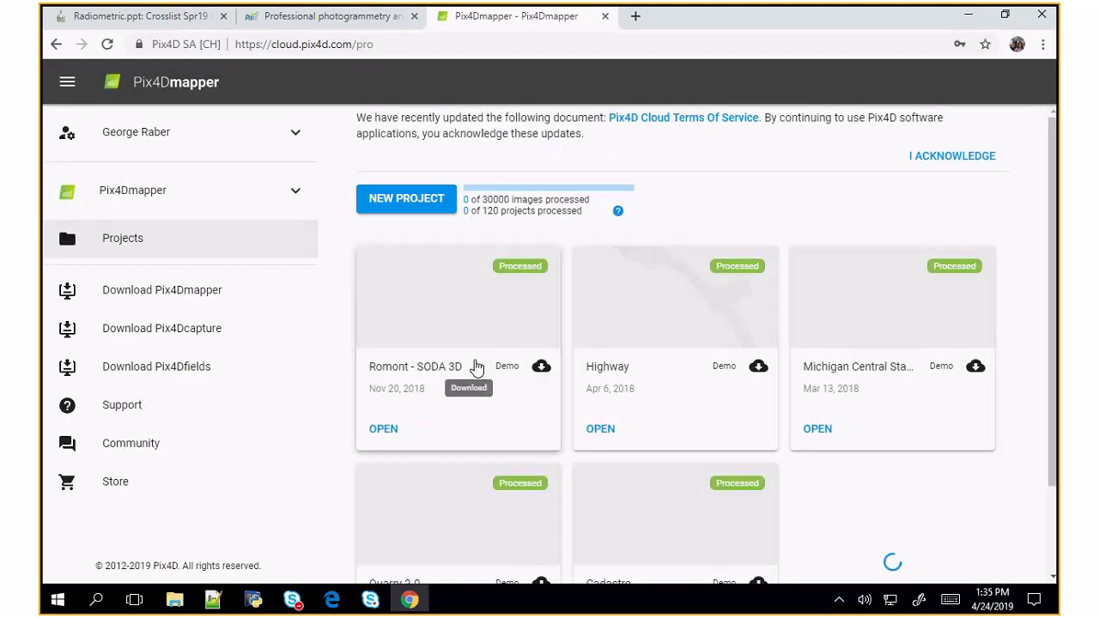
# Check the account settings page, then go to License Management from the account menu.
pyautogui.click(202, 146)
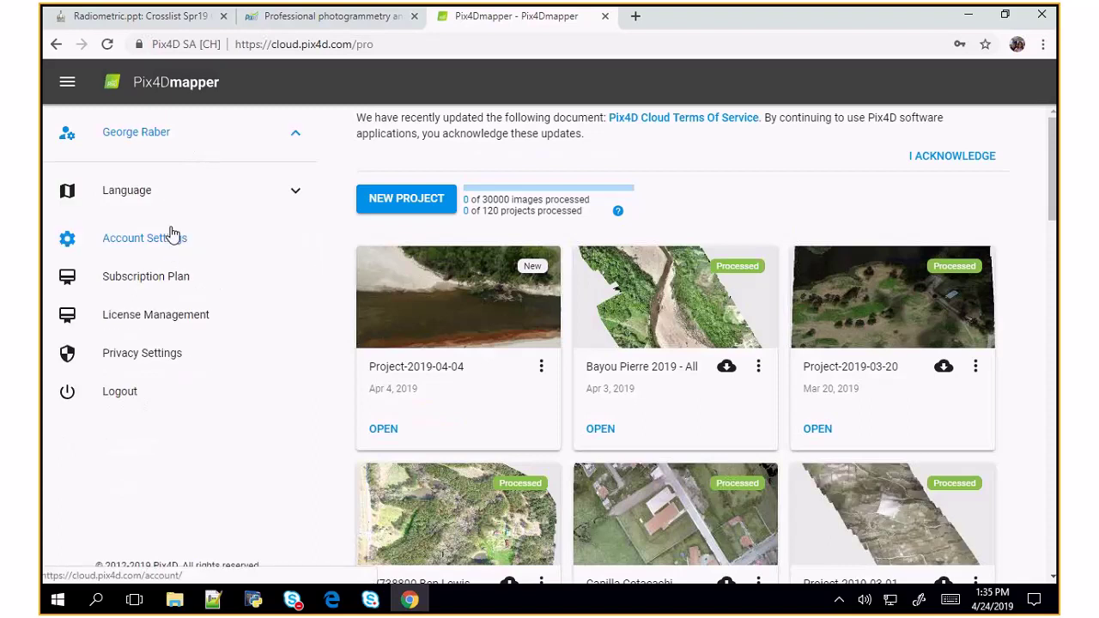
pyautogui.click(171, 236)
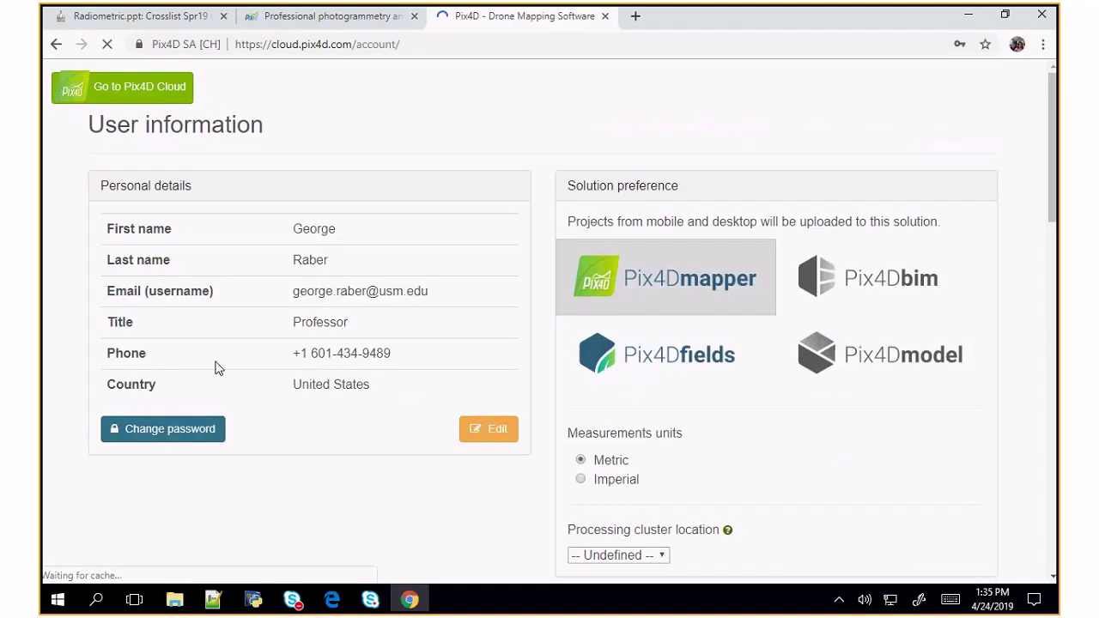
pyautogui.scroll(-1, 144, 211)
pyautogui.scroll(1, 144, 211)
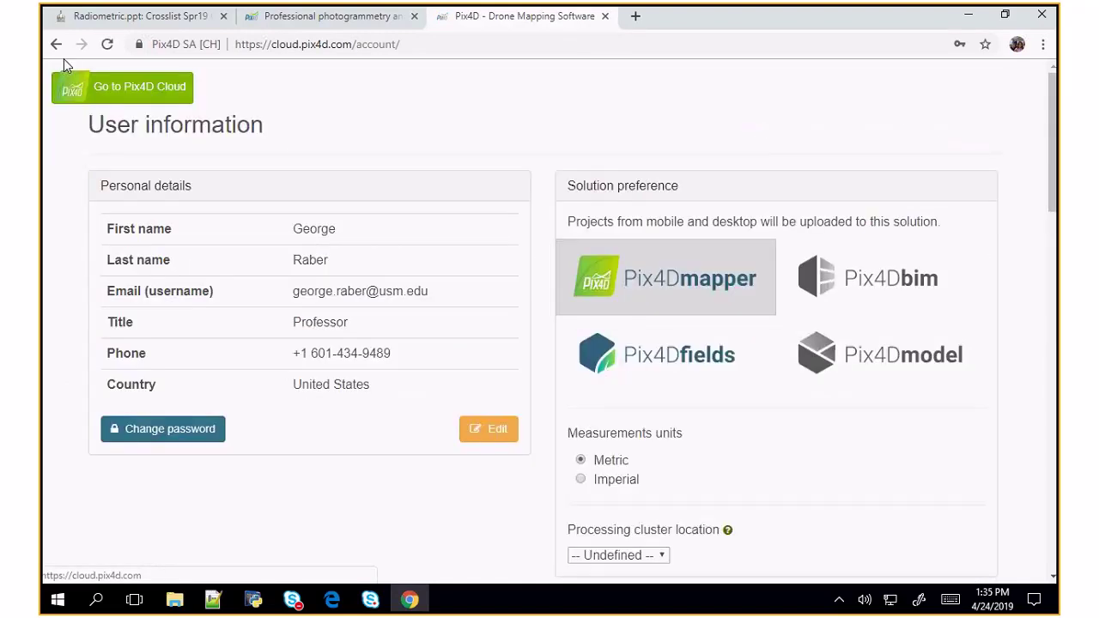
pyautogui.click(65, 62)
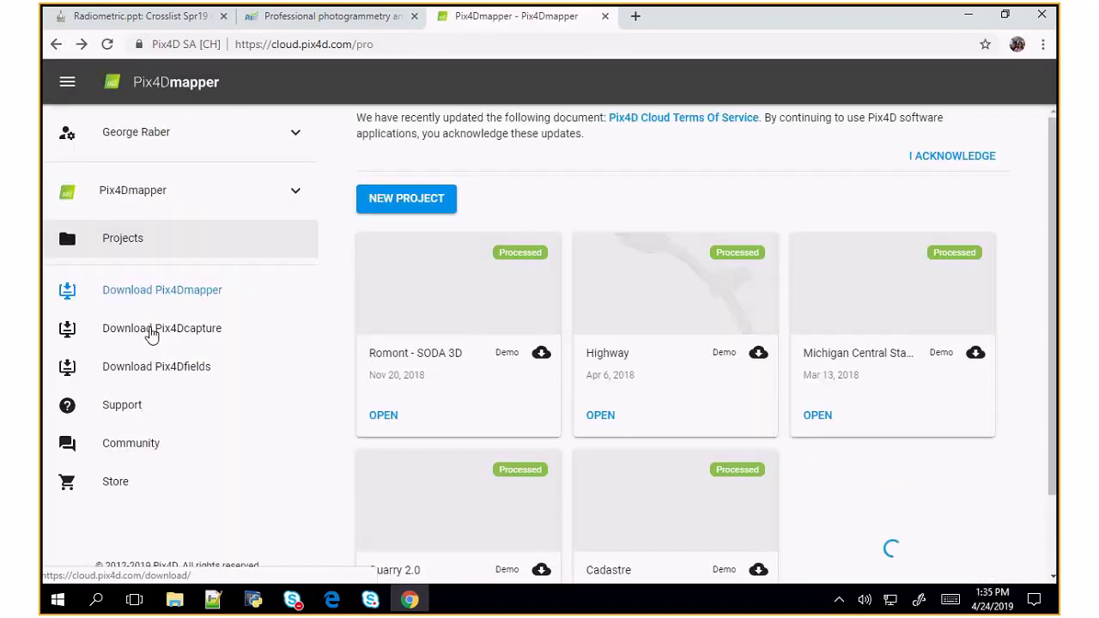
pyautogui.click(146, 175)
pyautogui.click(157, 145)
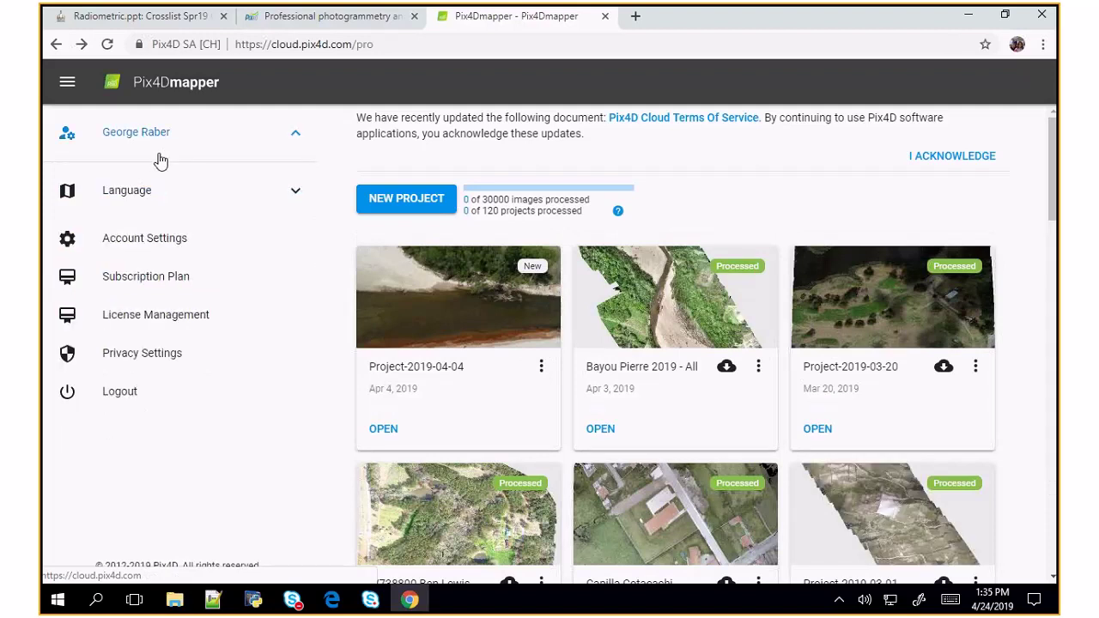
pyautogui.click(164, 316)
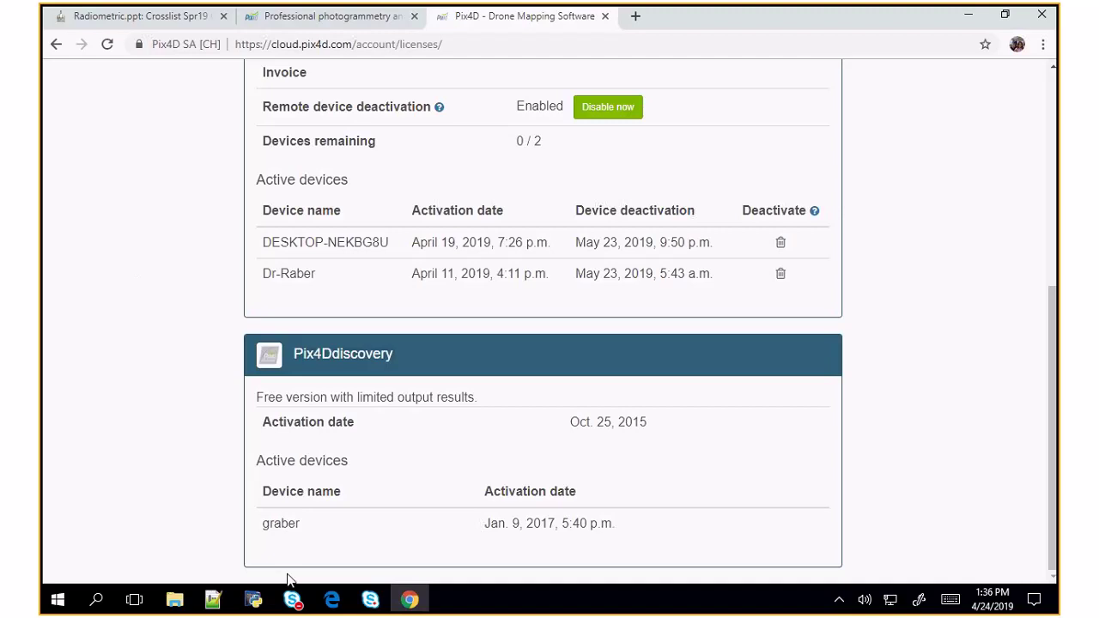
# Remove the DESKTOP-NEKBG8U device from the licence, confirm with Yes, and minimise Chrome.
pyautogui.click(780, 244)
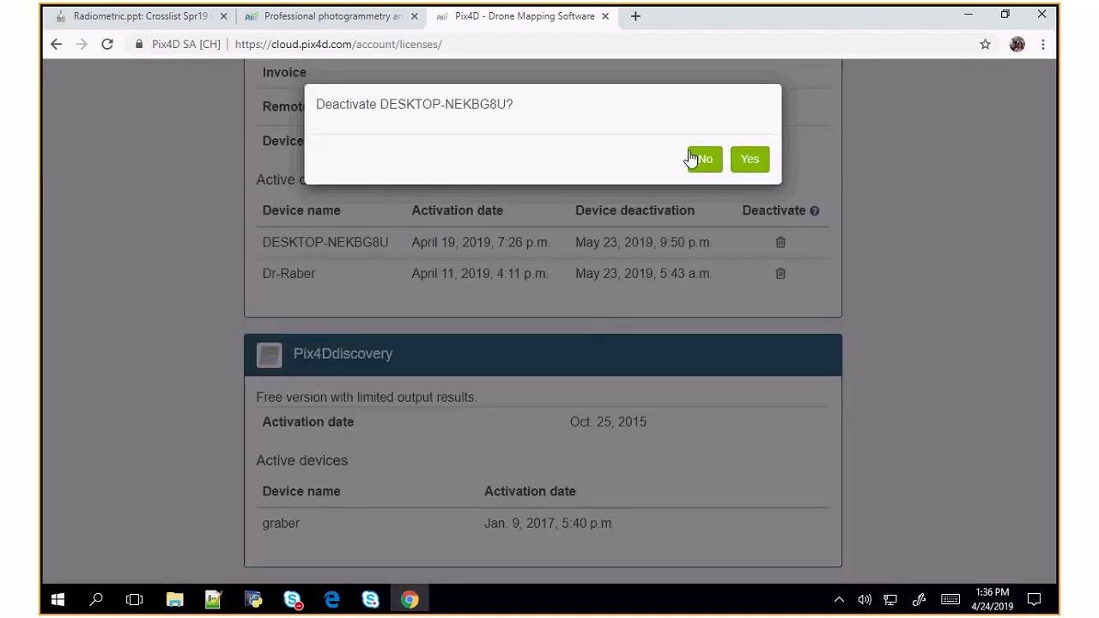
pyautogui.click(749, 160)
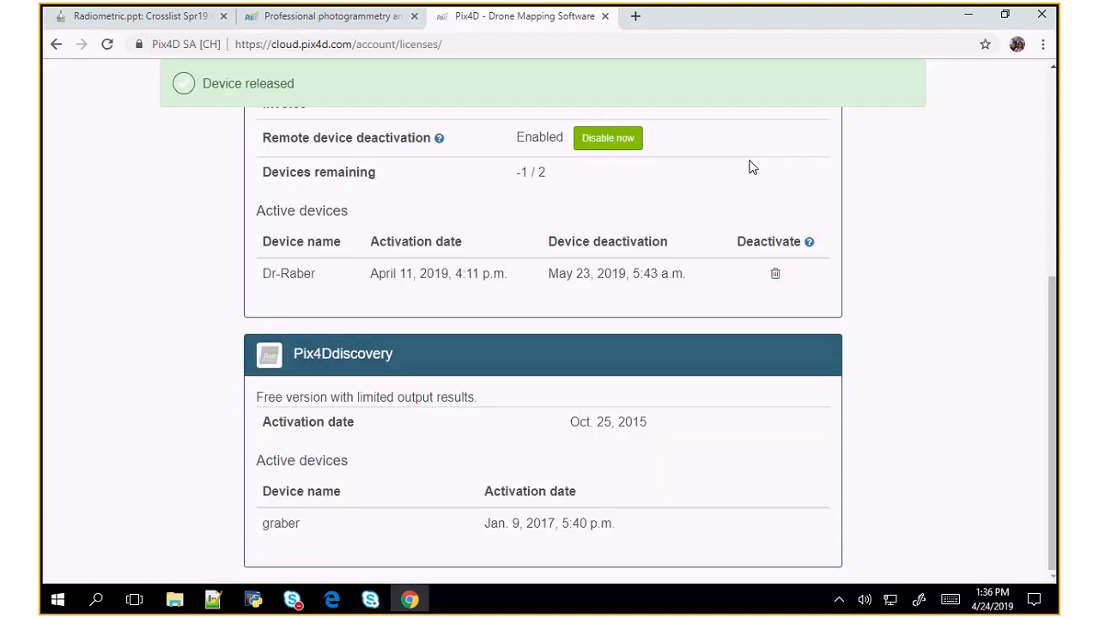
pyautogui.click(969, 16)
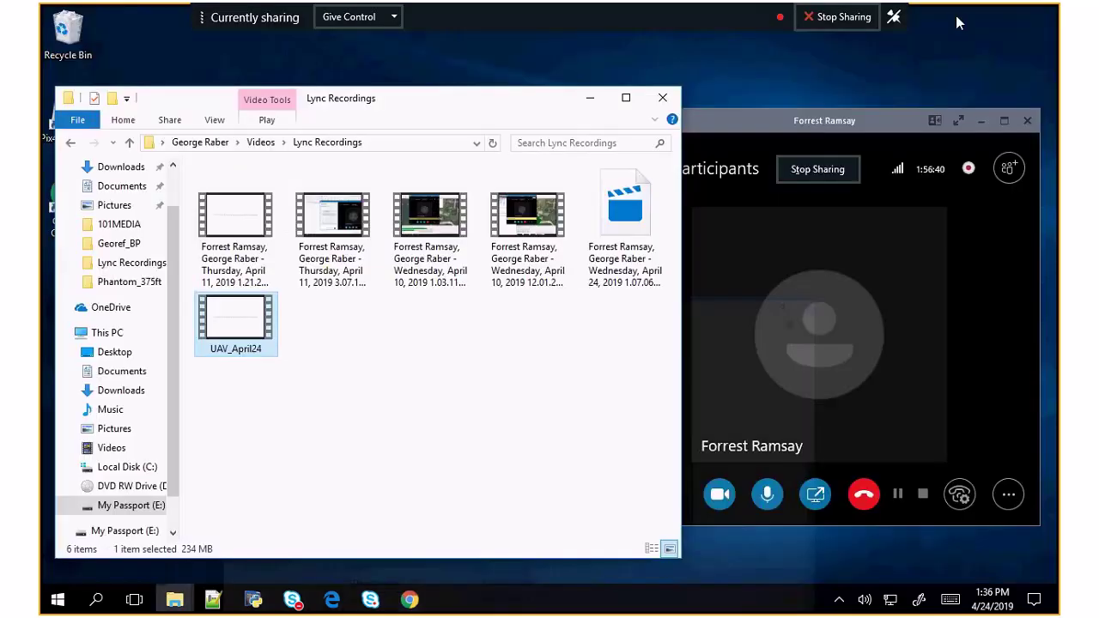
# Start Pix4Dmapper from Windows search ('pix4') and dismiss its sign-in prompt.
pyautogui.click(589, 97)
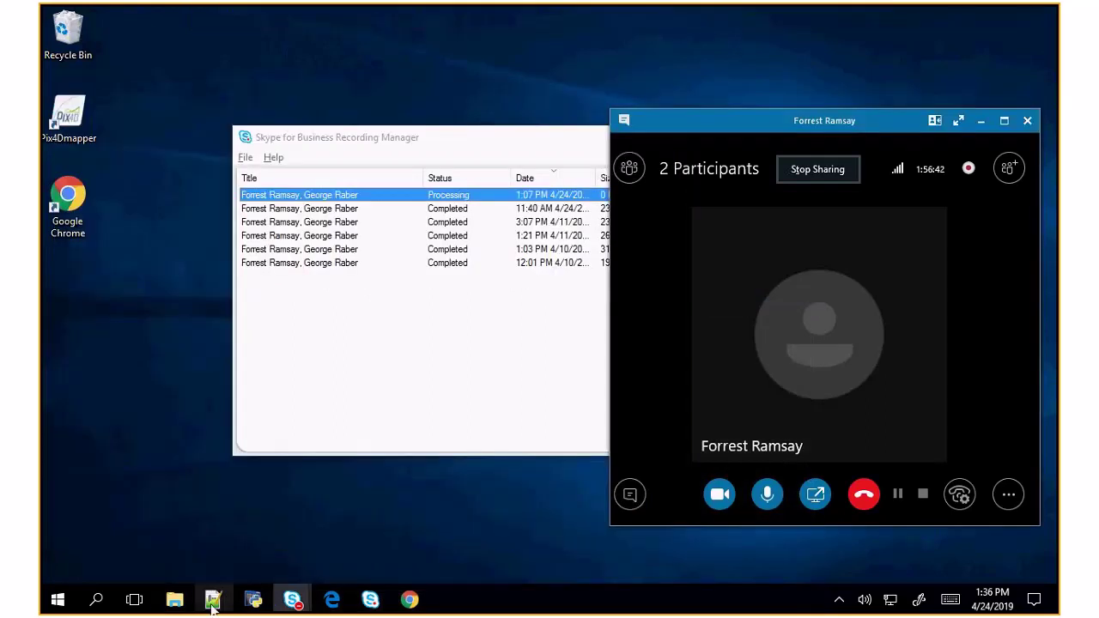
pyautogui.press('super')
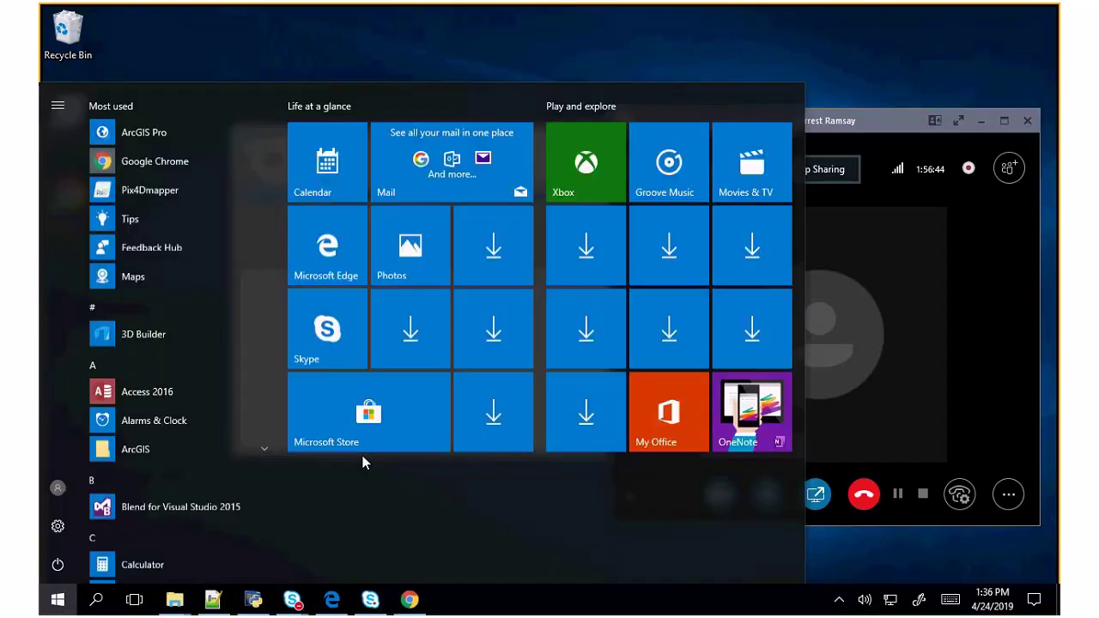
pyautogui.write('pix4')
pyautogui.press('Return')
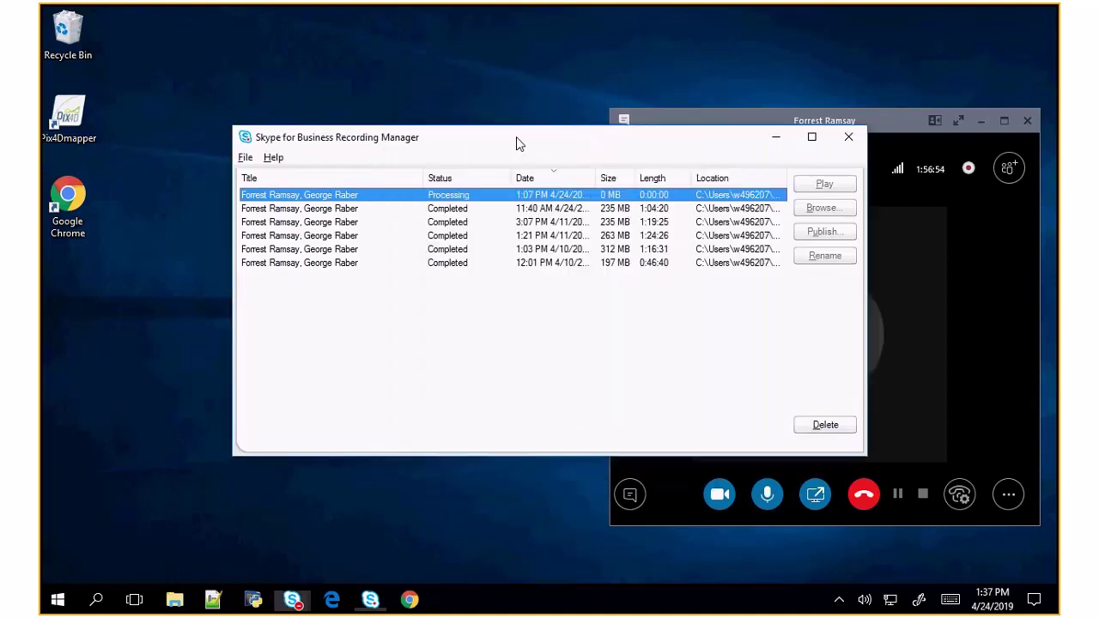
pyautogui.click(767, 137)
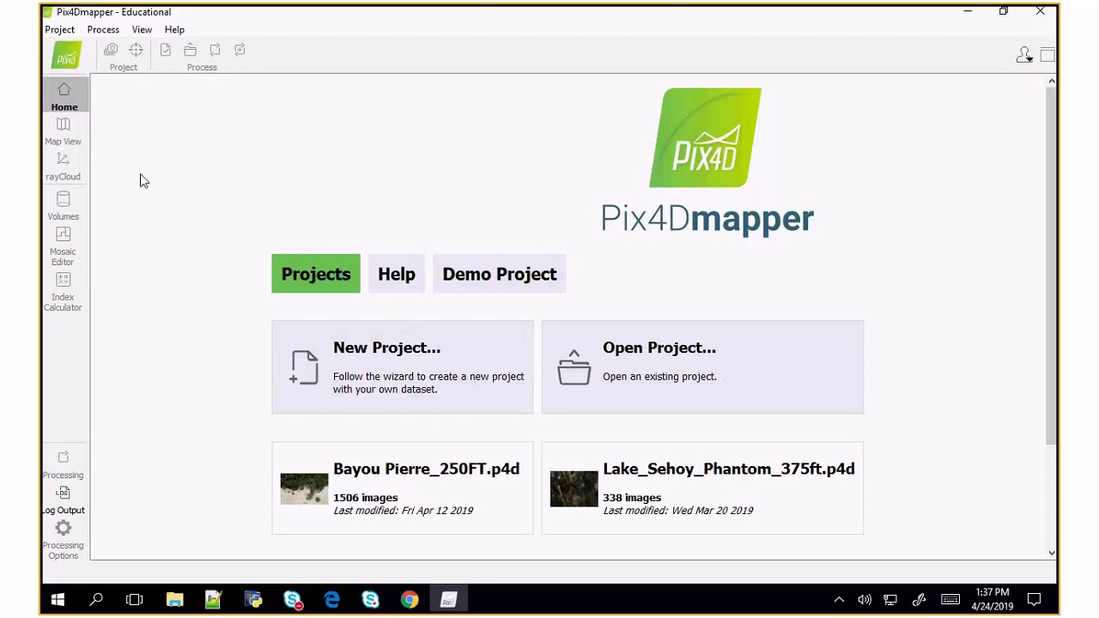
# In Open Project, browse to My Passport (E:) > LT_2019 > pix4d.
pyautogui.click(549, 351)
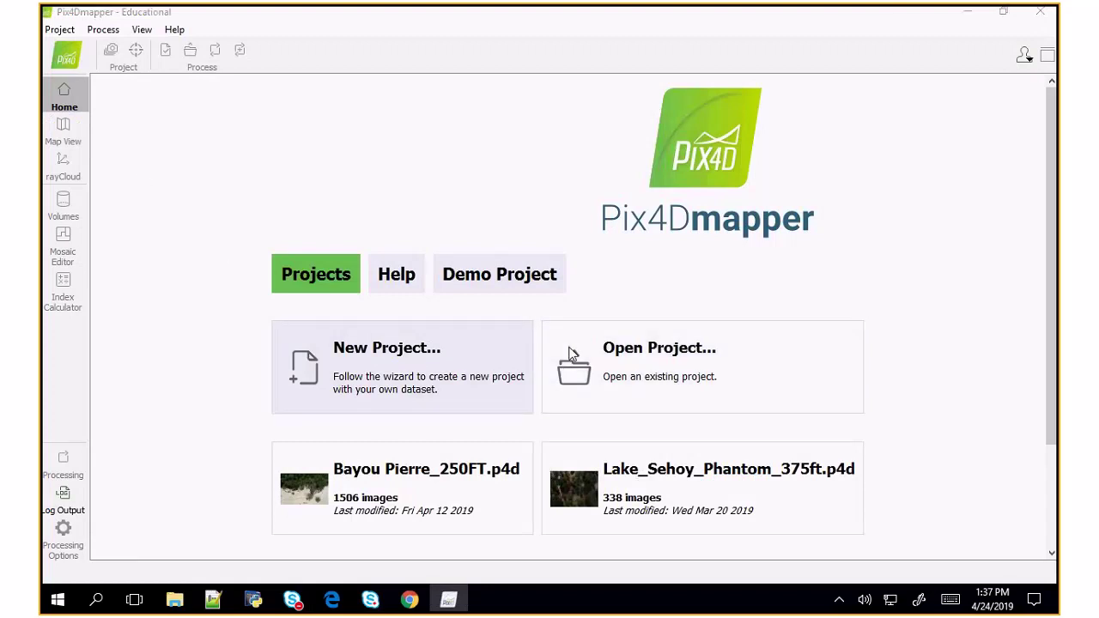
pyautogui.moveTo(296, 40); pyautogui.dragTo(394, 94)
pyautogui.scroll(-2, 206, 326)
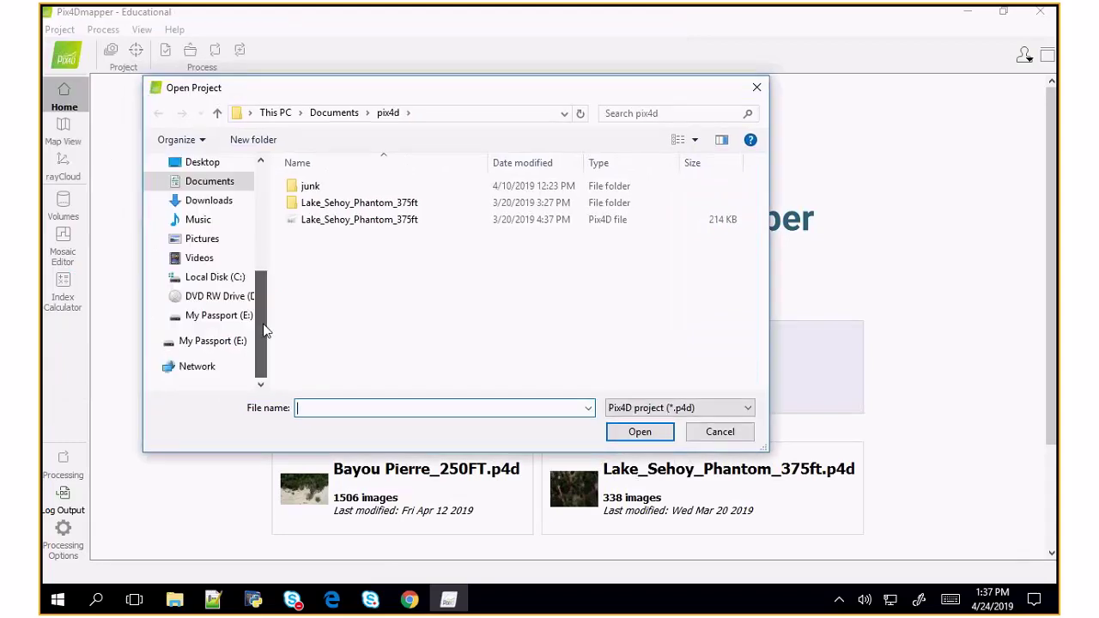
pyautogui.click(224, 342)
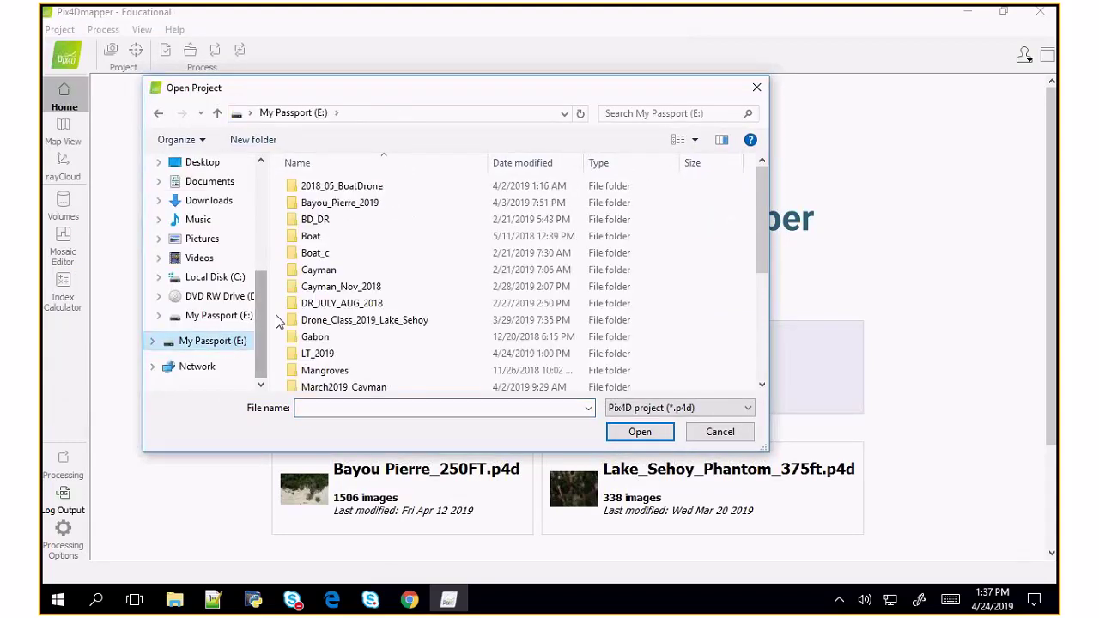
pyautogui.scroll(-2, 349, 351)
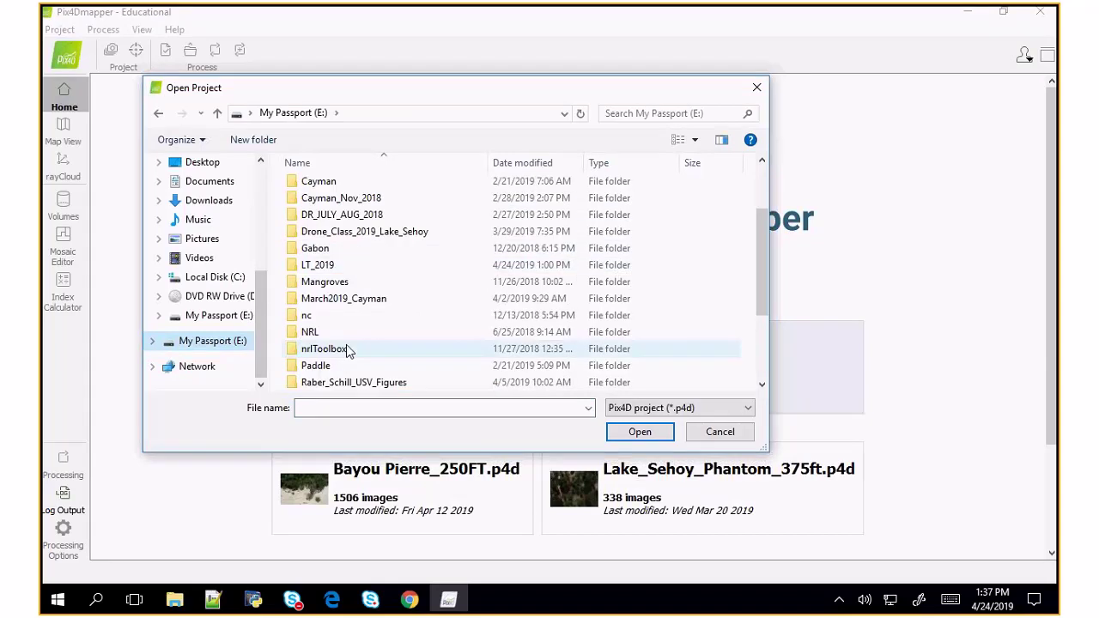
pyautogui.doubleClick(320, 266)
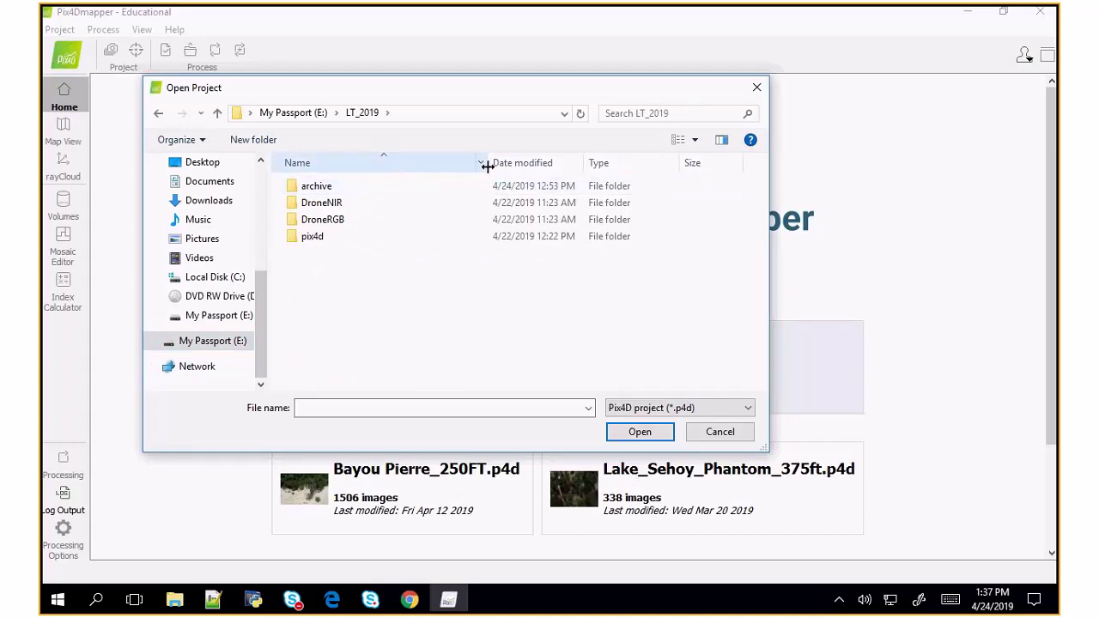
pyautogui.moveTo(486, 162); pyautogui.dragTo(509, 164)
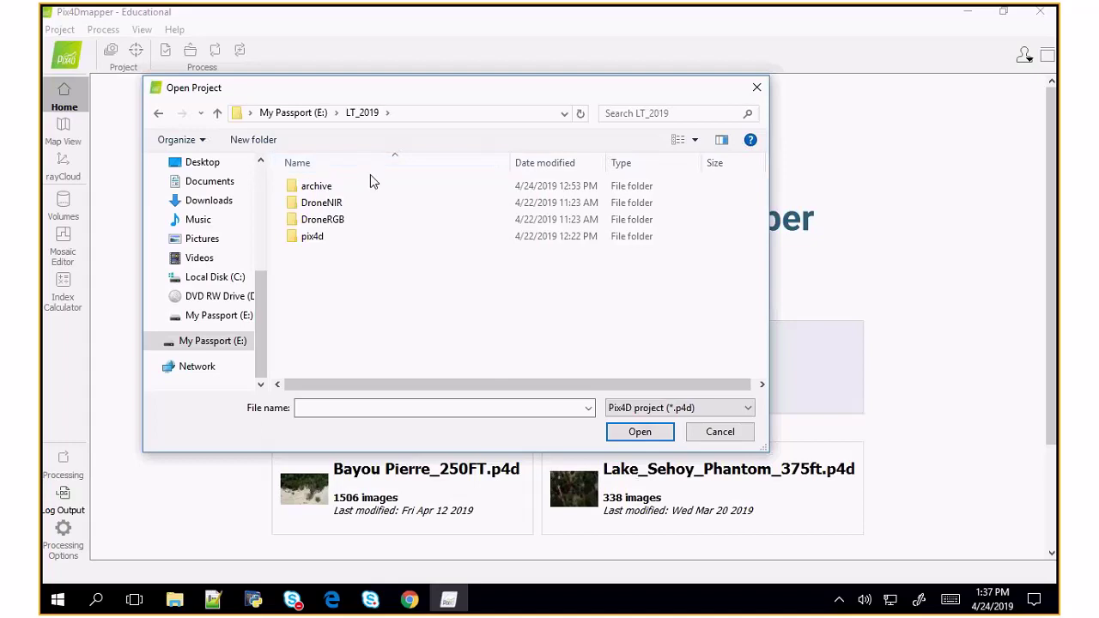
pyautogui.click(341, 245)
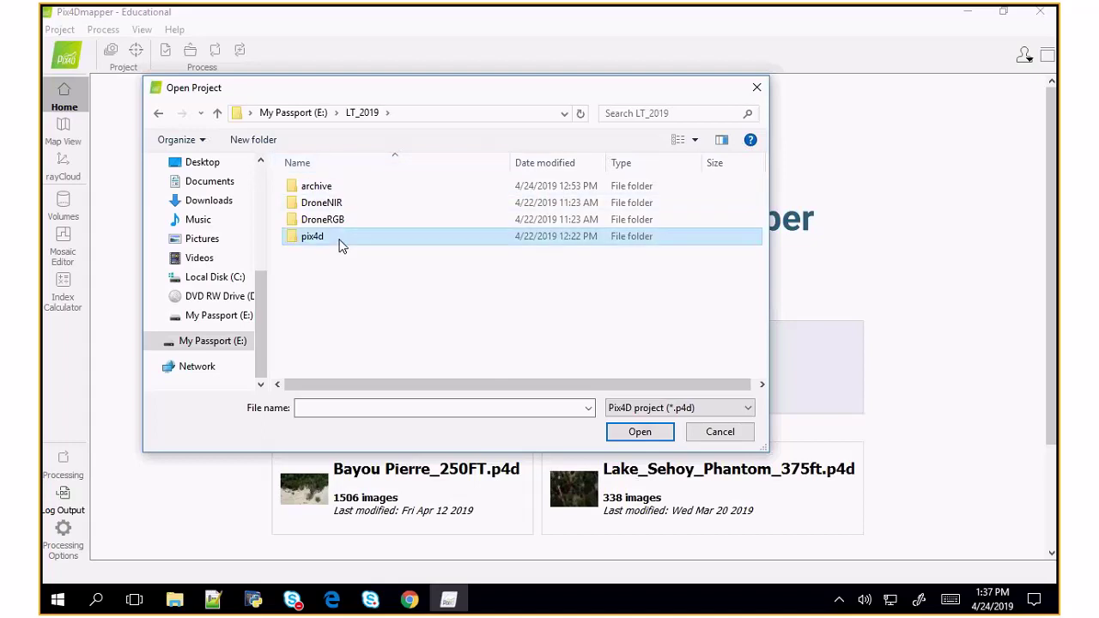
pyautogui.doubleClick(340, 245)
# Delete the LT_MERGED folder from the pix4d folder.
pyautogui.rightClick(344, 206)
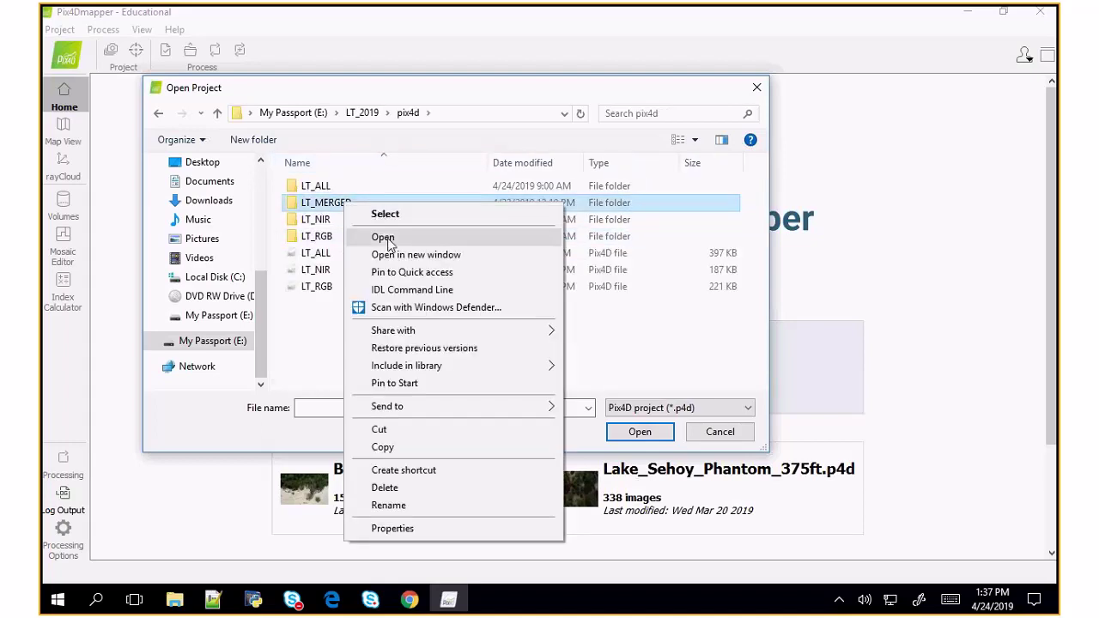
pyautogui.click(325, 204)
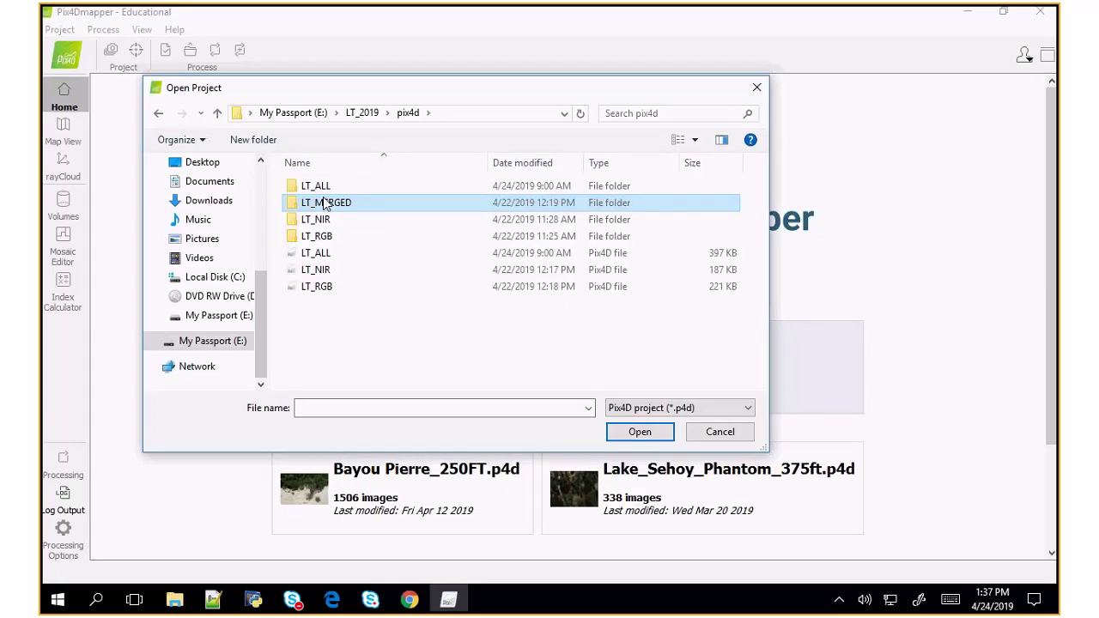
pyautogui.rightClick(329, 203)
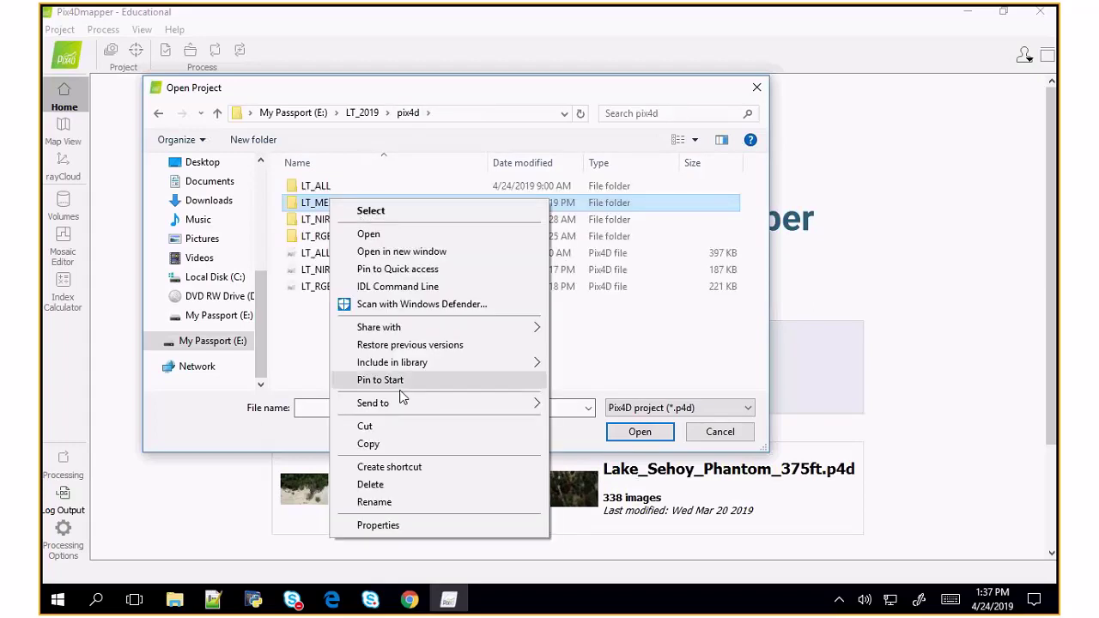
pyautogui.click(400, 486)
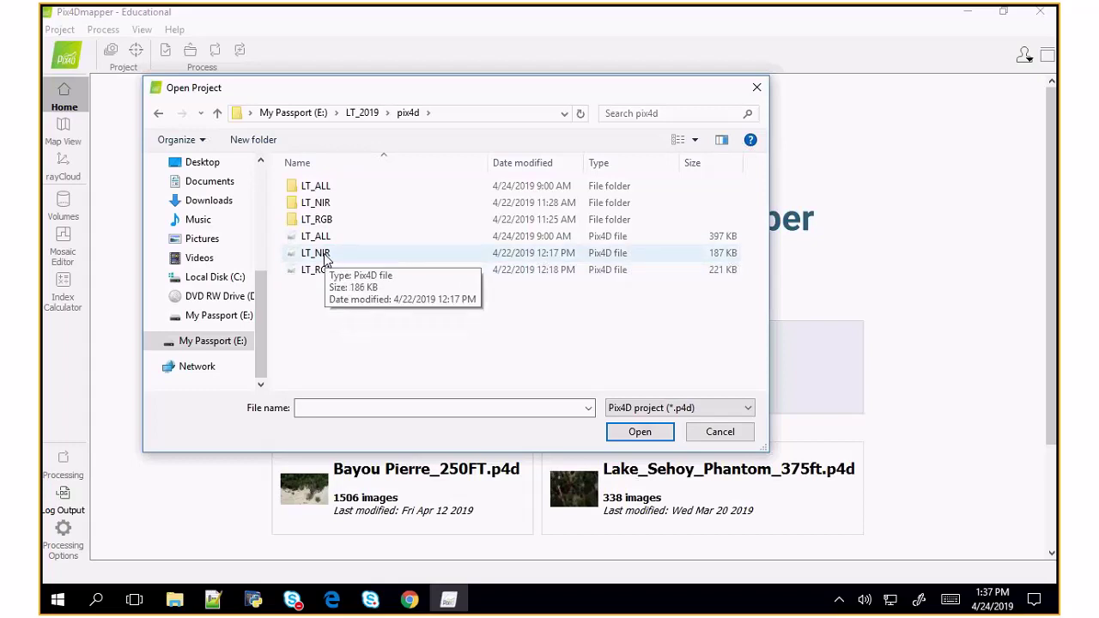
# Open LT_RGB.p4d and point its missing images to the LT_2019 DroneRGB folder.
pyautogui.click(319, 271)
pyautogui.click(636, 432)
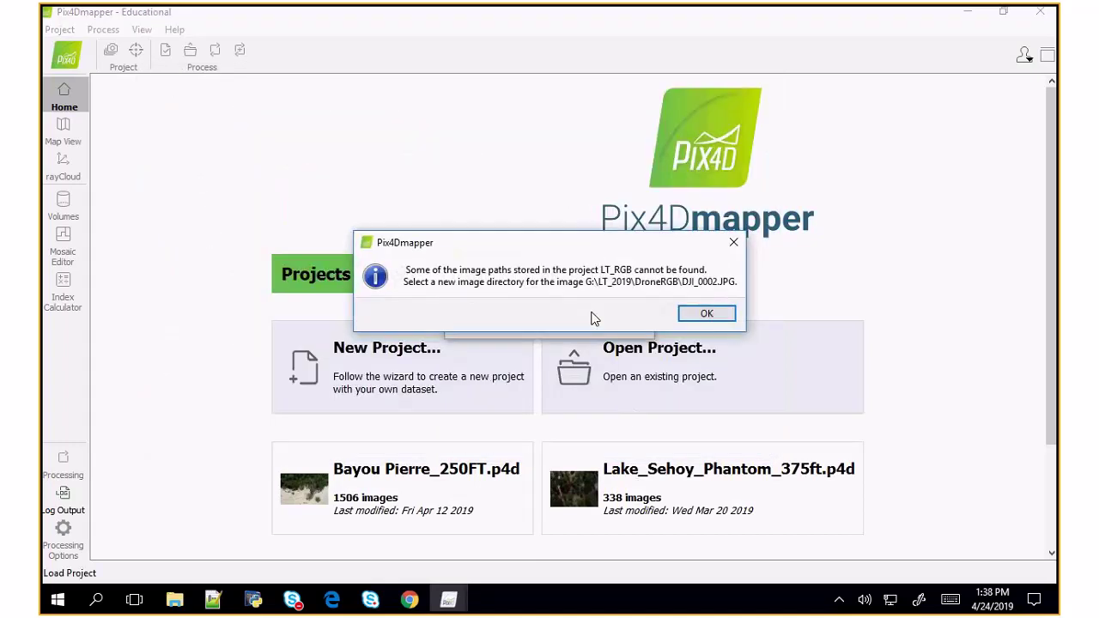
pyautogui.click(702, 315)
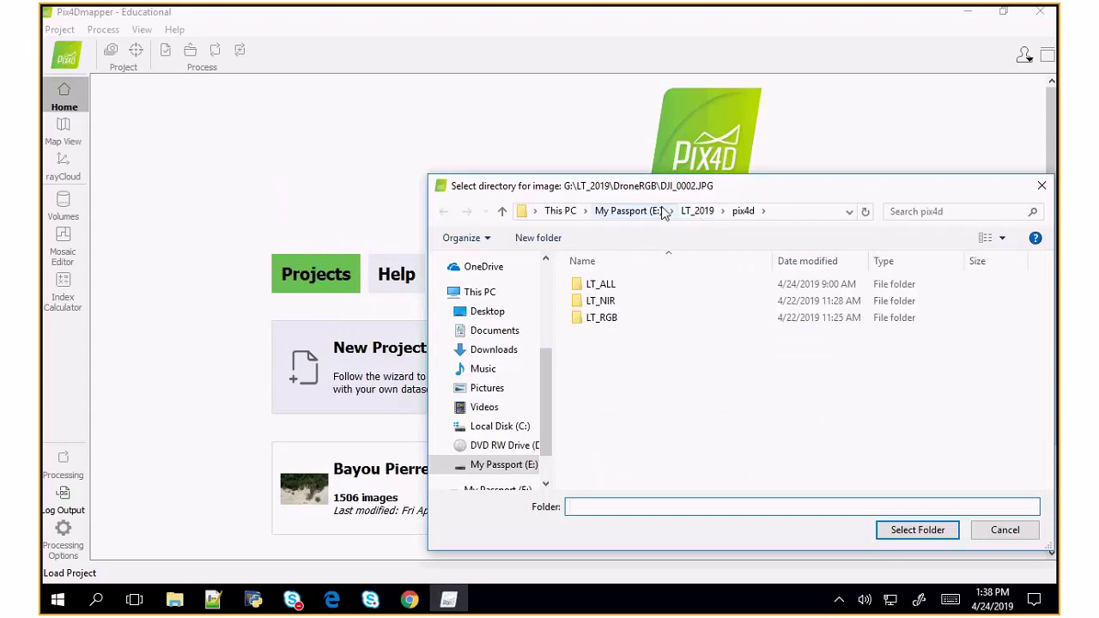
pyautogui.doubleClick(611, 318)
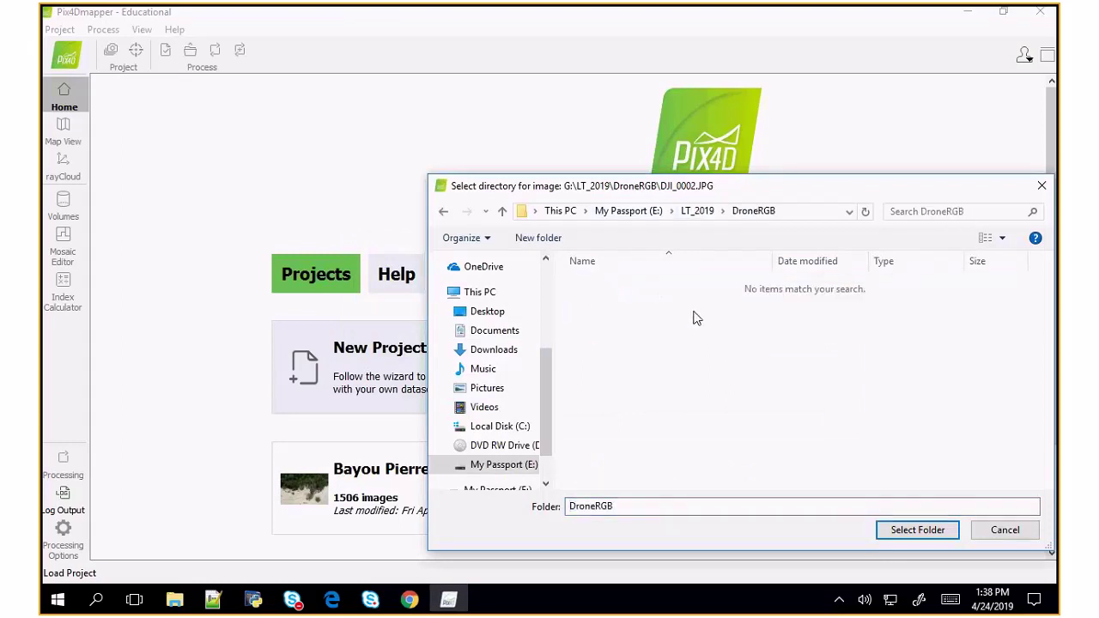
pyautogui.click(917, 530)
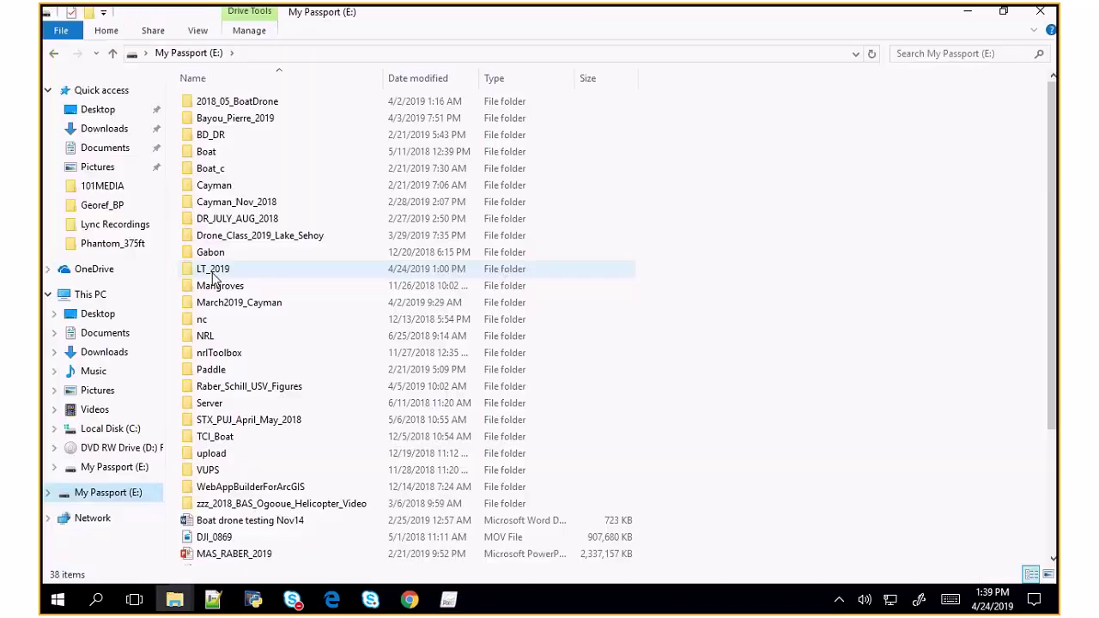
# Open LT_2019 > DroneRGB and view the RGB photo DJI_0002.
pyautogui.doubleClick(212, 270)
pyautogui.doubleClick(218, 137)
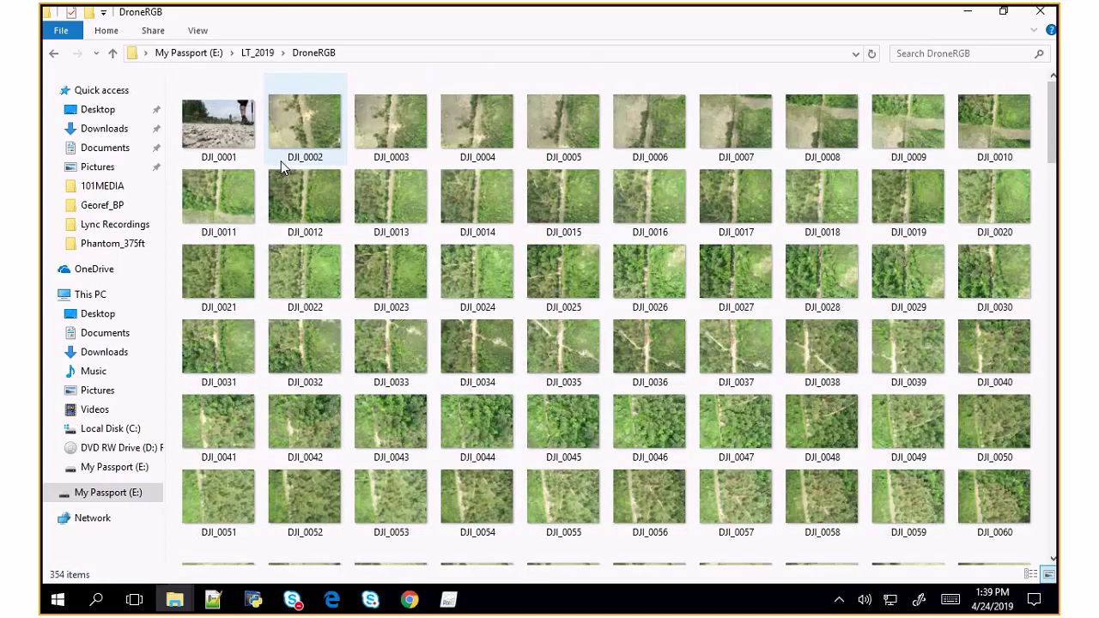
pyautogui.doubleClick(281, 161)
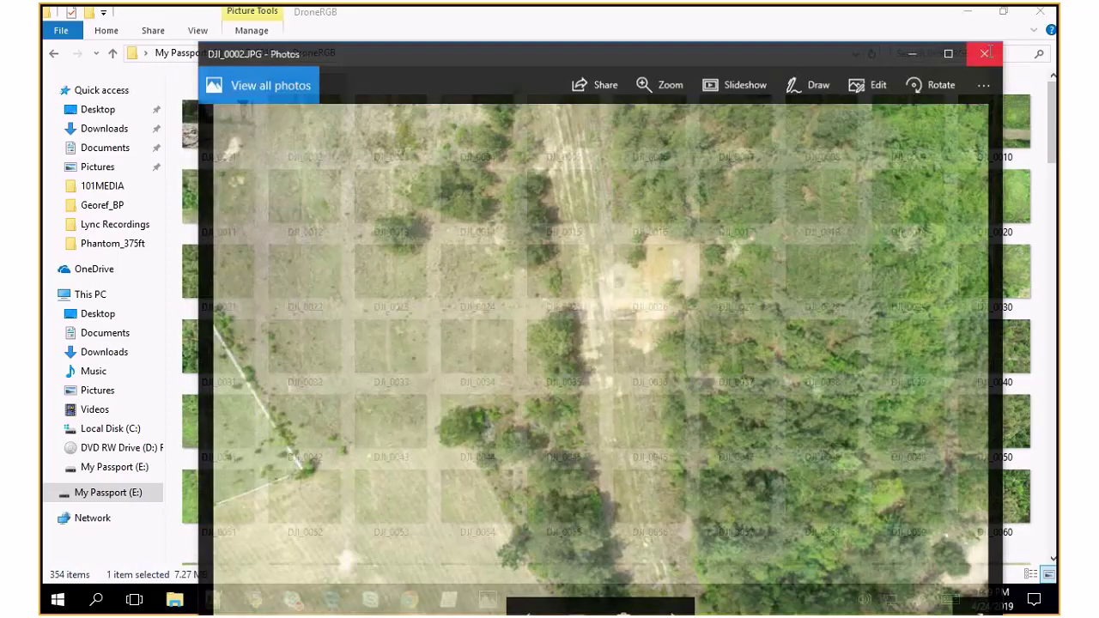
pyautogui.hotkey('alt', 'Left')
# Open the DroneNIR folder and view NIR photos DJI_0023 and DJI_0033.
pyautogui.doubleClick(257, 113)
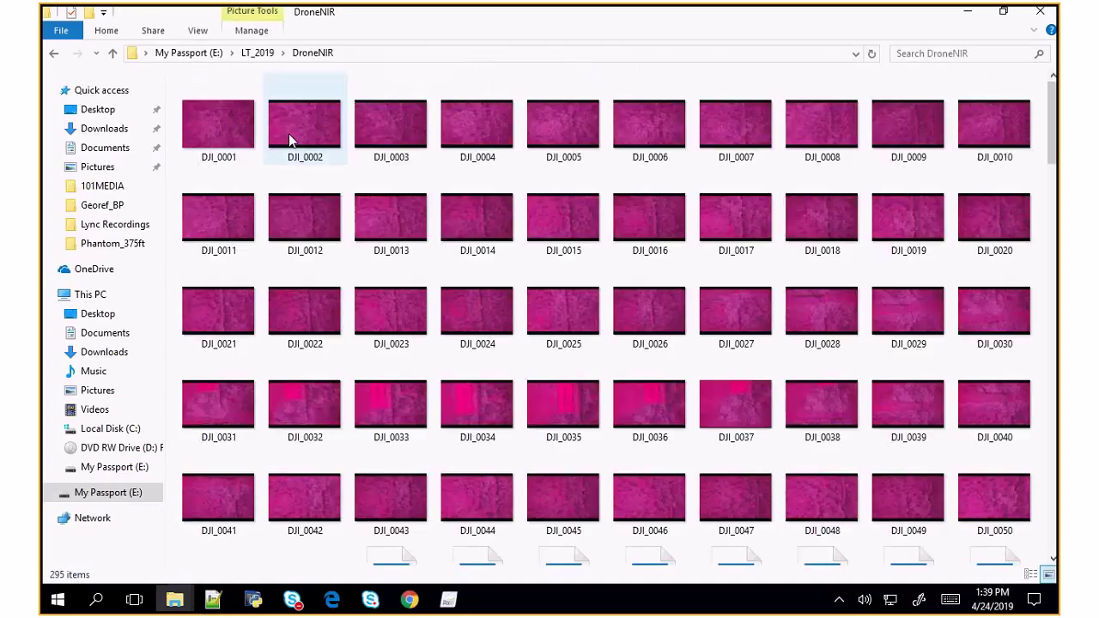
pyautogui.doubleClick(409, 303)
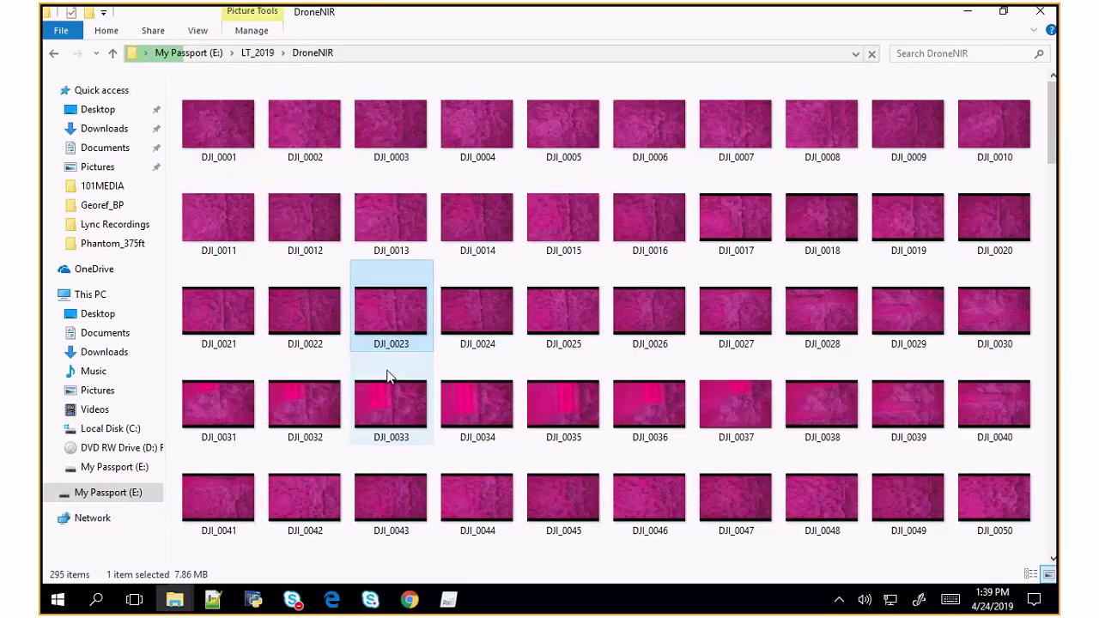
pyautogui.doubleClick(387, 378)
# Enlarge and inspect the near-infrared photo DJI_0033, then close Photos.
pyautogui.doubleClick(492, 47)
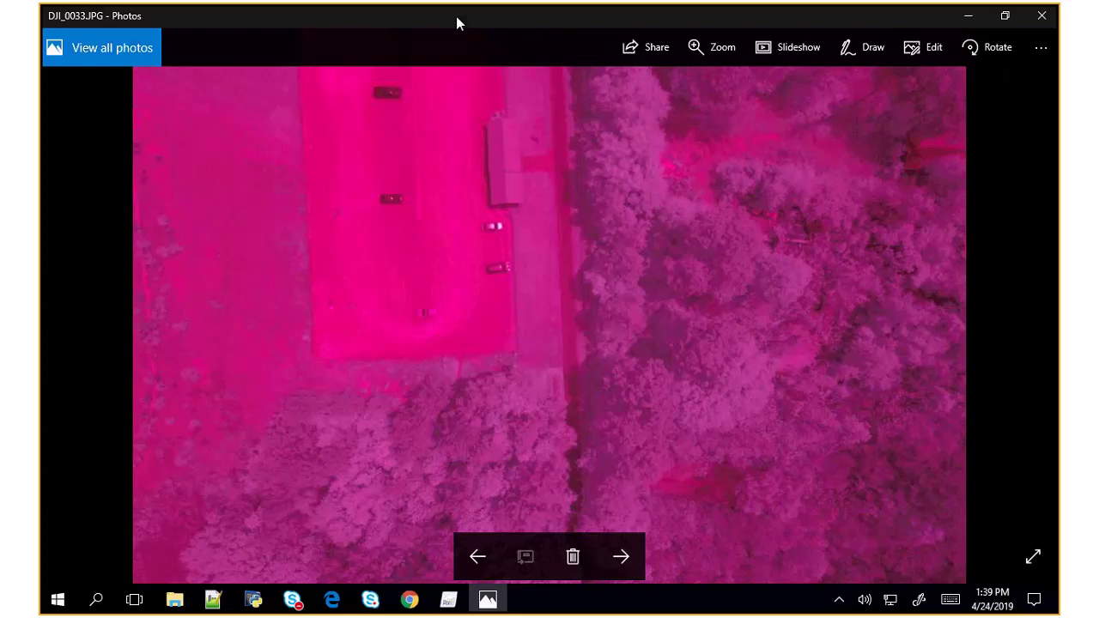
pyautogui.keyDown('ctrl'); pyautogui.scroll(5, 324, 290); pyautogui.keyUp('ctrl')
pyautogui.keyDown('ctrl'); pyautogui.scroll(3, 330, 327); pyautogui.keyUp('ctrl')
pyautogui.click(1045, 19)
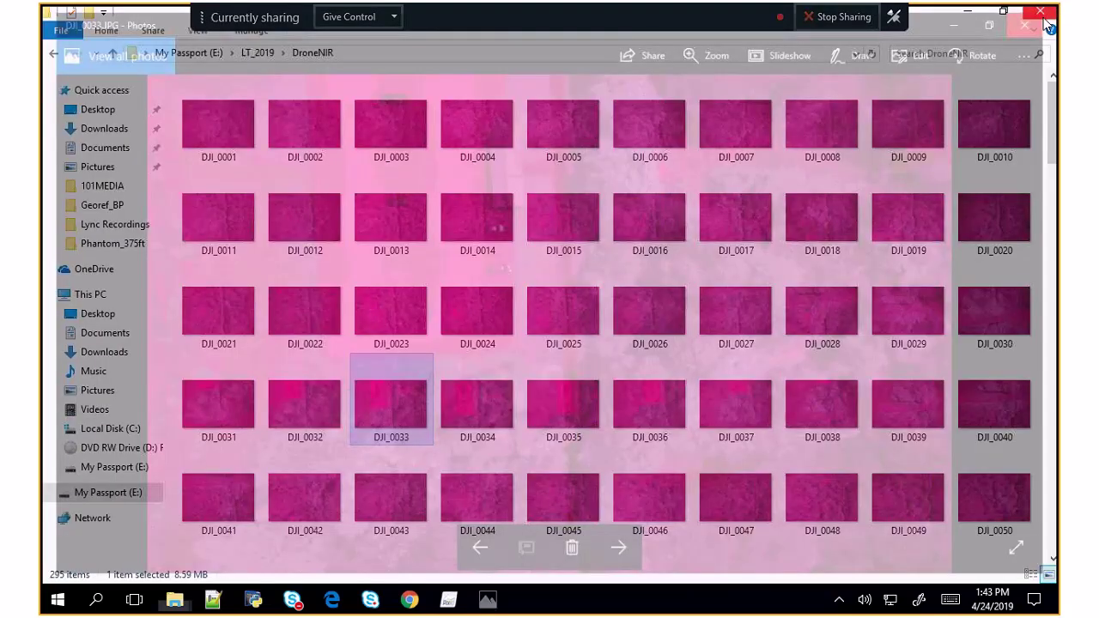
# Minimise the DroneNIR and Lync Recordings Explorer windows to reveal the LT_RGB map.
pyautogui.click(256, 45)
pyautogui.click(963, 12)
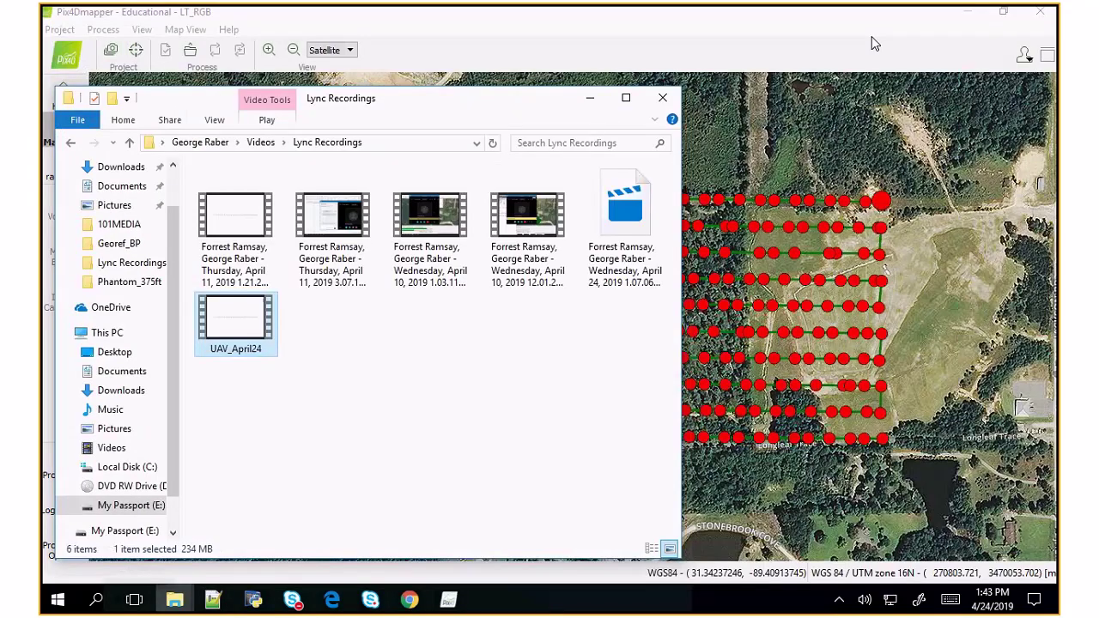
pyautogui.click(590, 97)
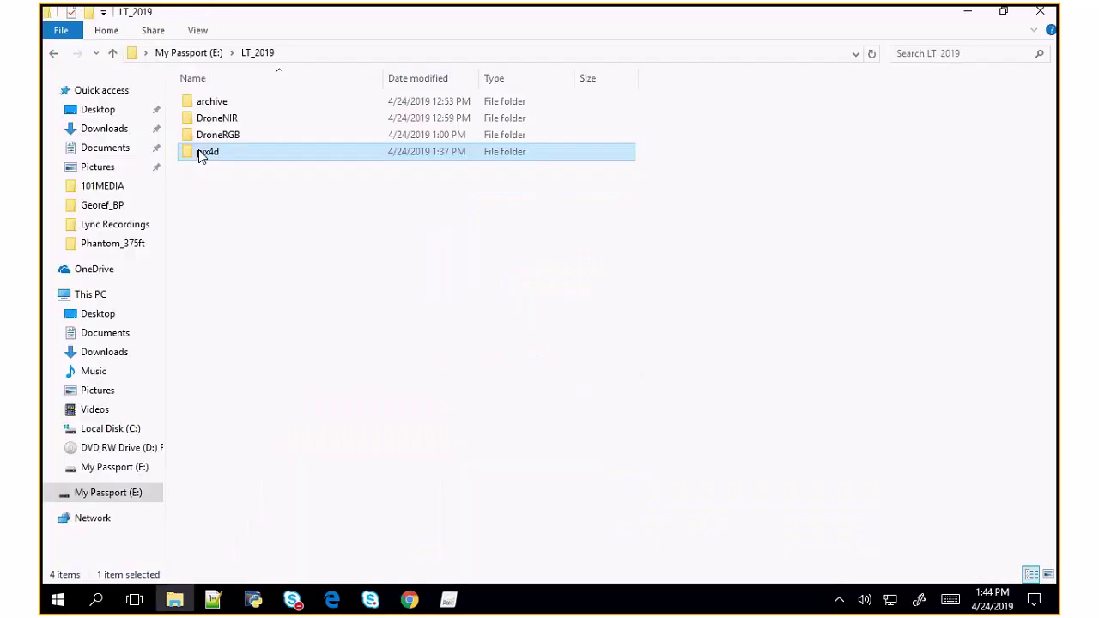
# Open LT_NIR.p4d and point its missing images to LT_2019 > DroneNIR.
pyautogui.doubleClick(201, 152)
pyautogui.doubleClick(227, 169)
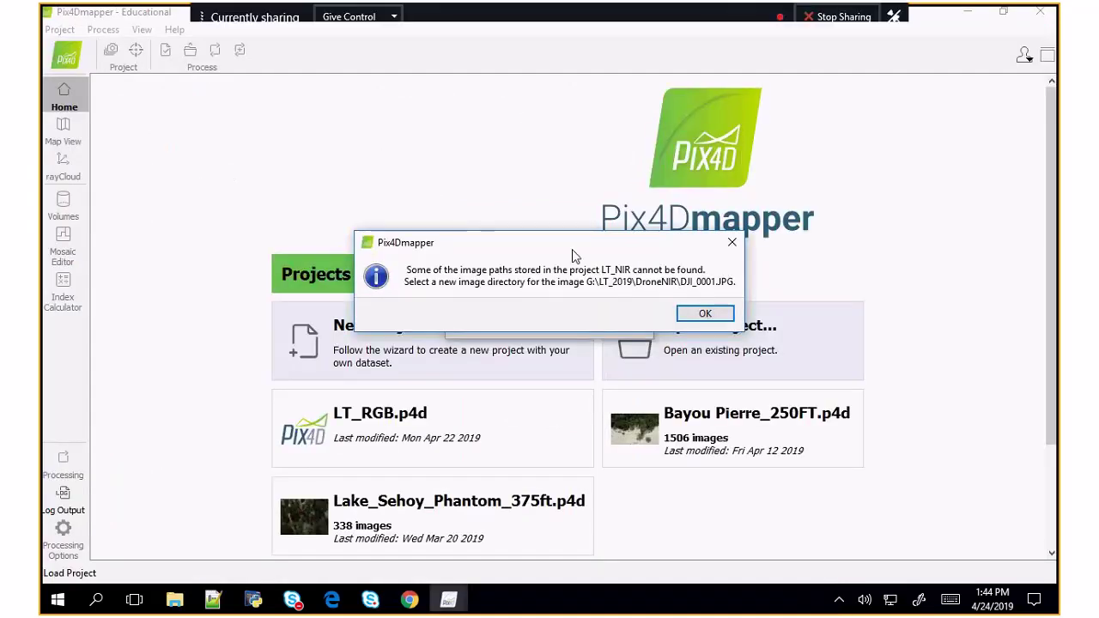
pyautogui.click(703, 314)
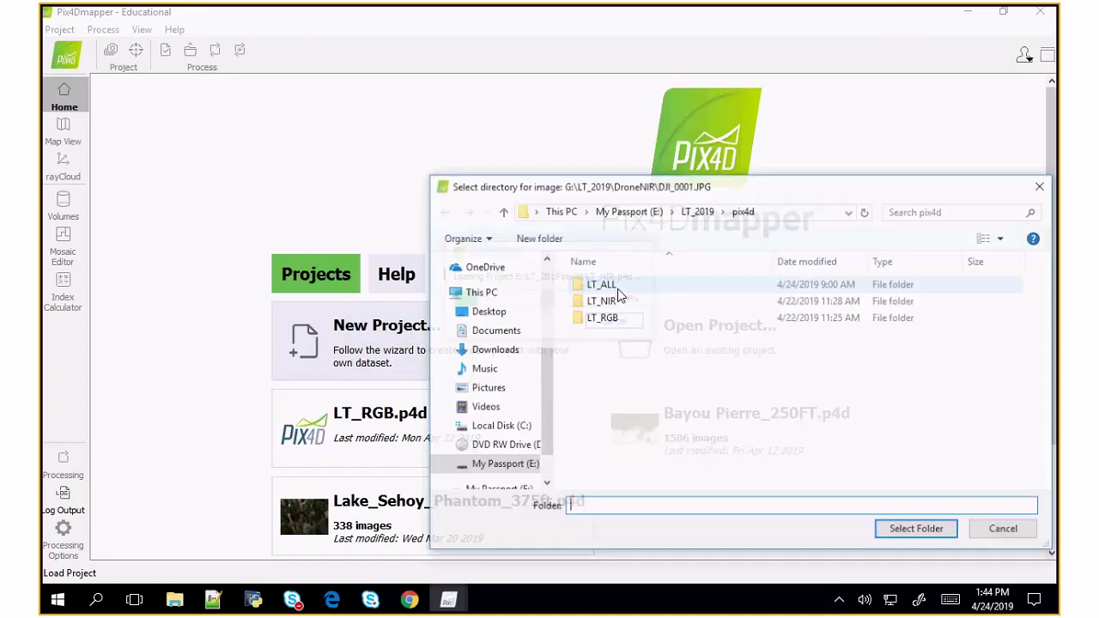
pyautogui.click(690, 214)
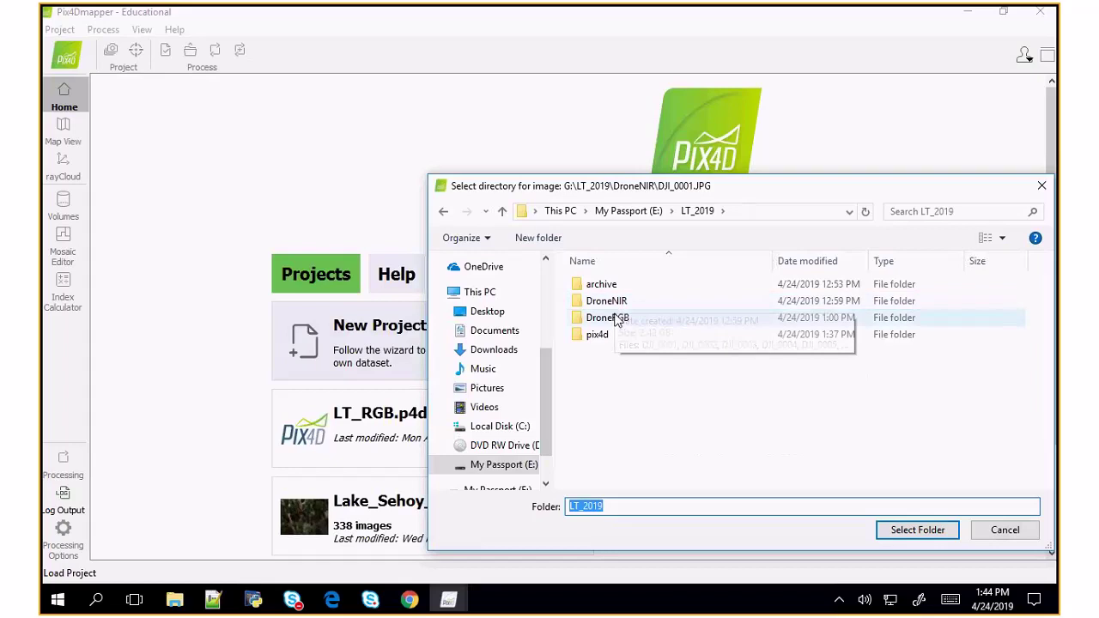
pyautogui.doubleClick(612, 302)
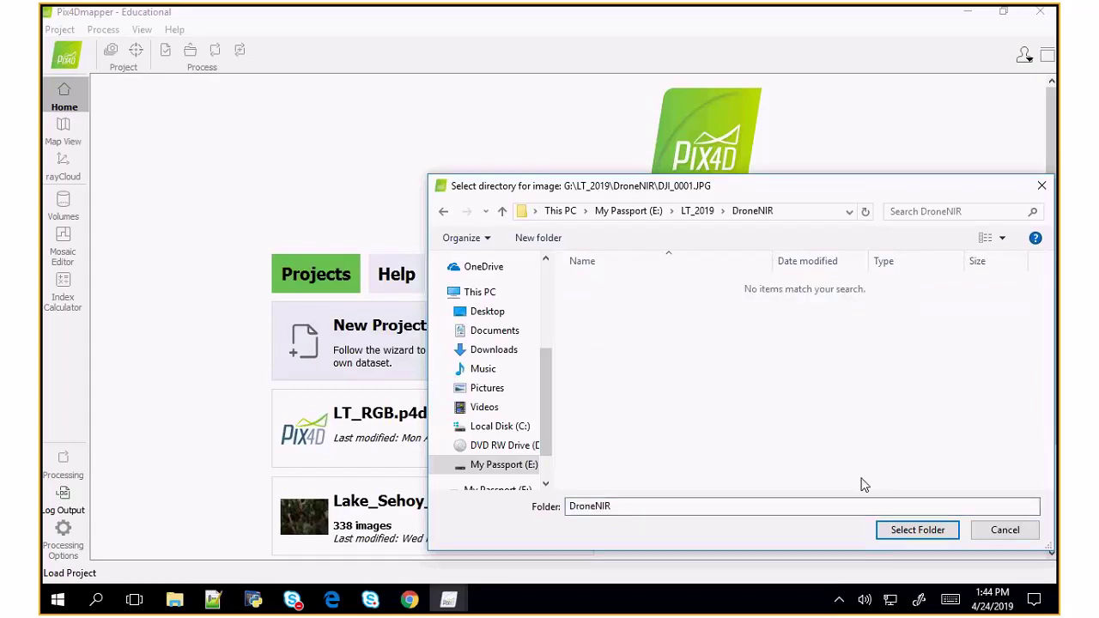
pyautogui.press('Return')
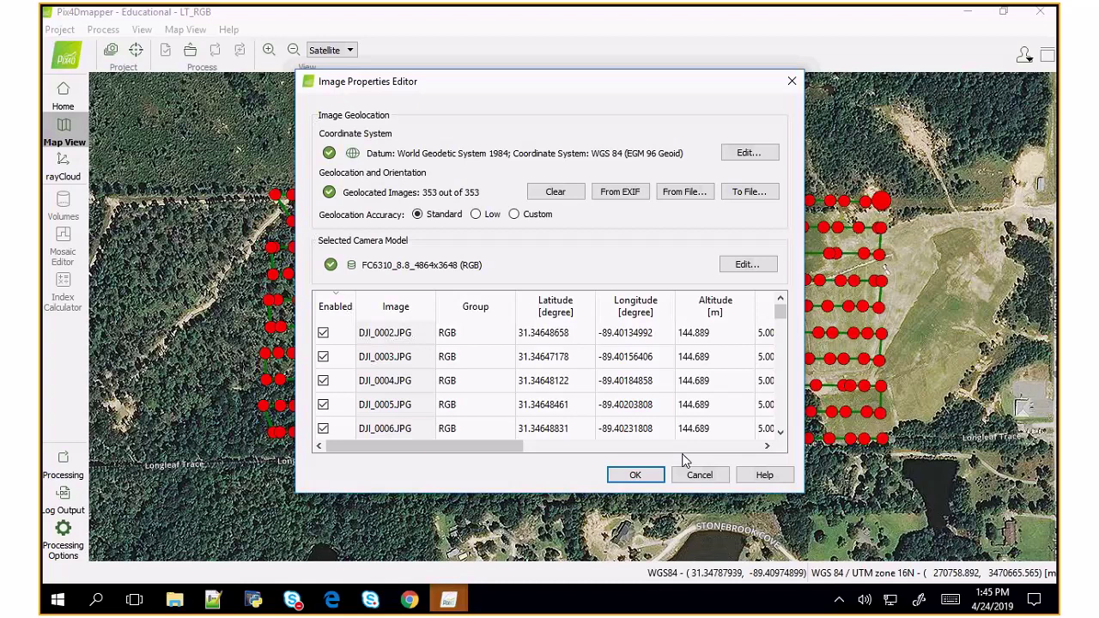
# Open the Edit Camera Model dialog for LT_RGB's RGB camera model.
pyautogui.click(746, 265)
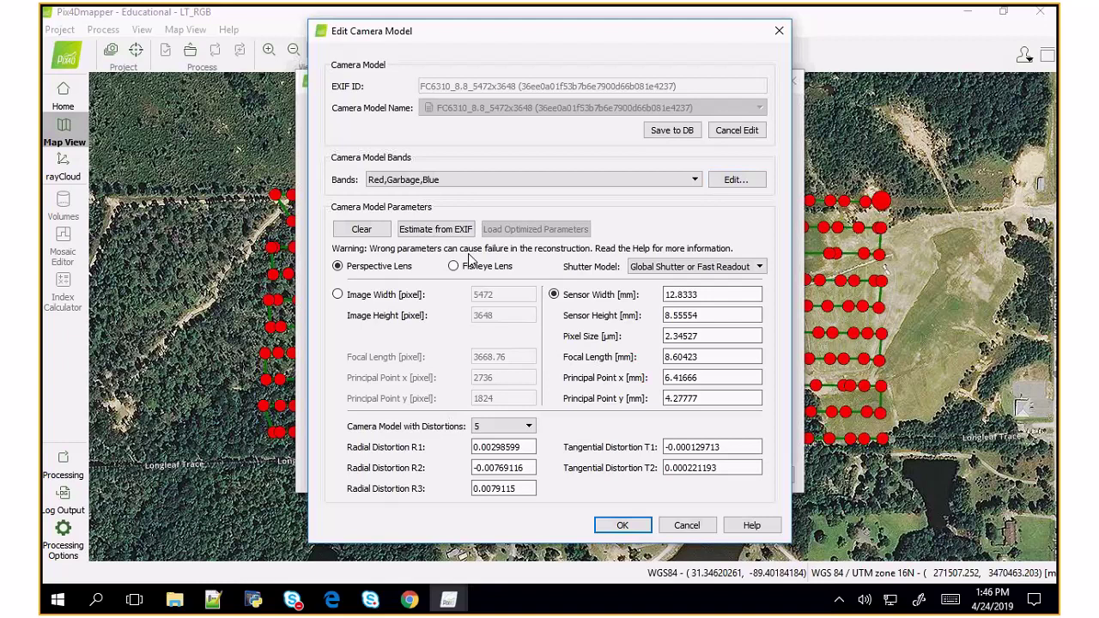
# Open the Red,Garbage,Blue band editor showing Red 660 nm (weight 0.4) and Blue 850 nm (weight 0.6).
pyautogui.click(741, 181)
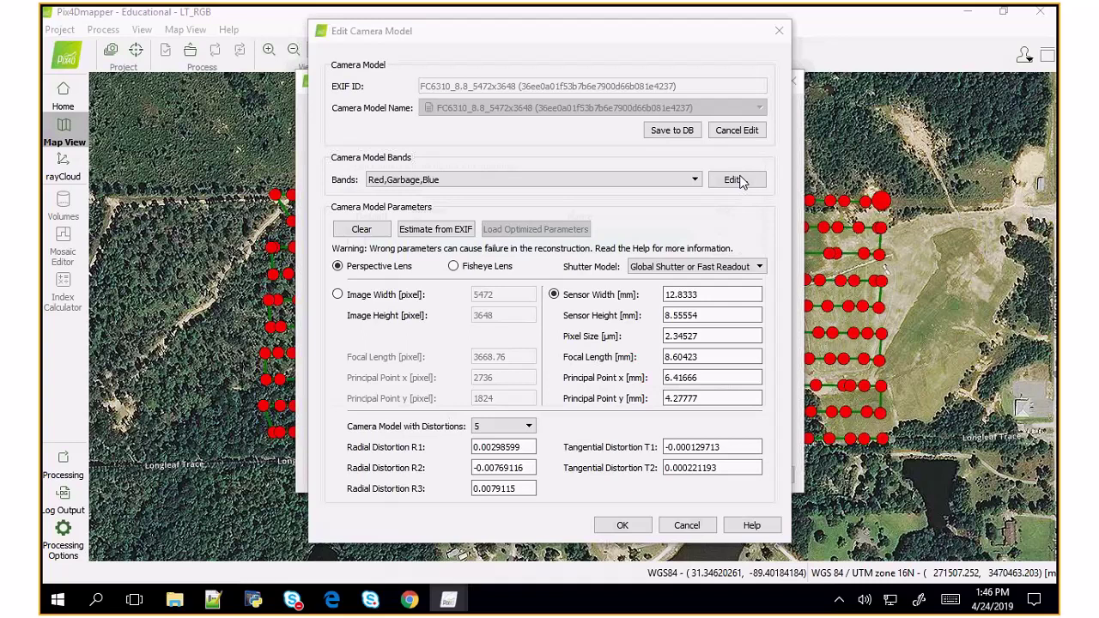
pyautogui.click(743, 230)
pyautogui.moveTo(620, 163); pyautogui.dragTo(515, 225)
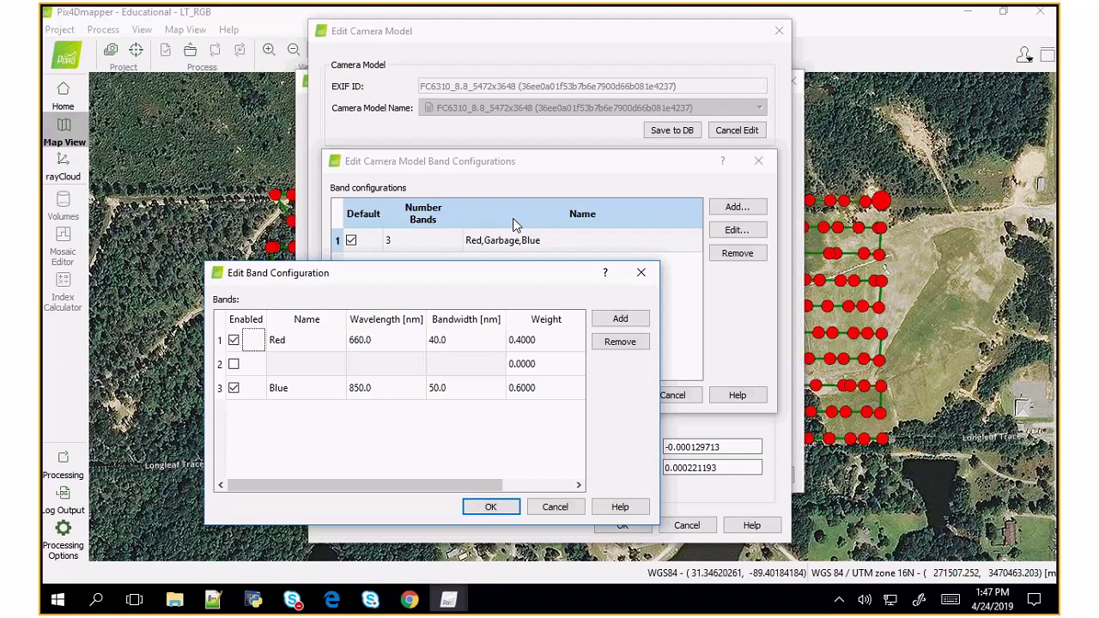
# Load the Gmail inbox in Chrome from the address-bar suggestion.
pyautogui.click(408, 599)
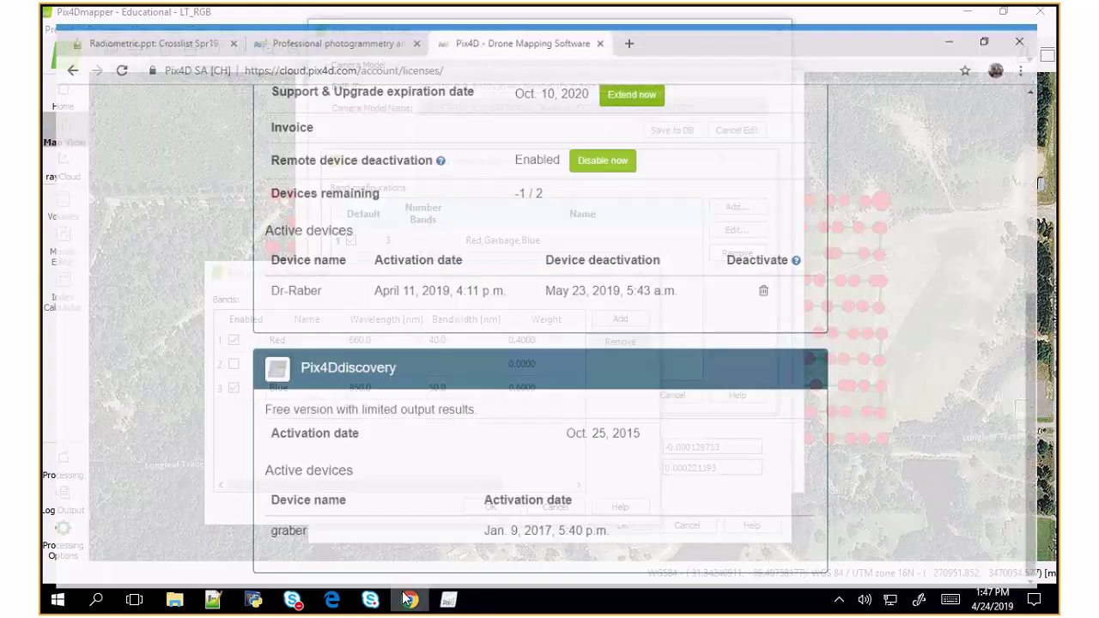
pyautogui.click(313, 48)
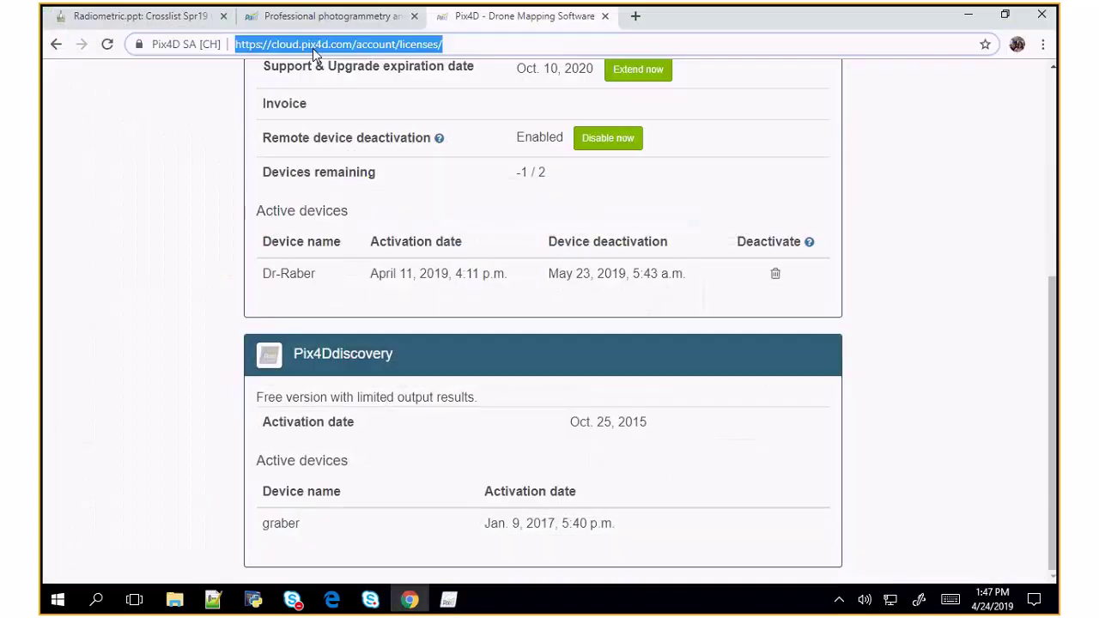
pyautogui.write('gr')
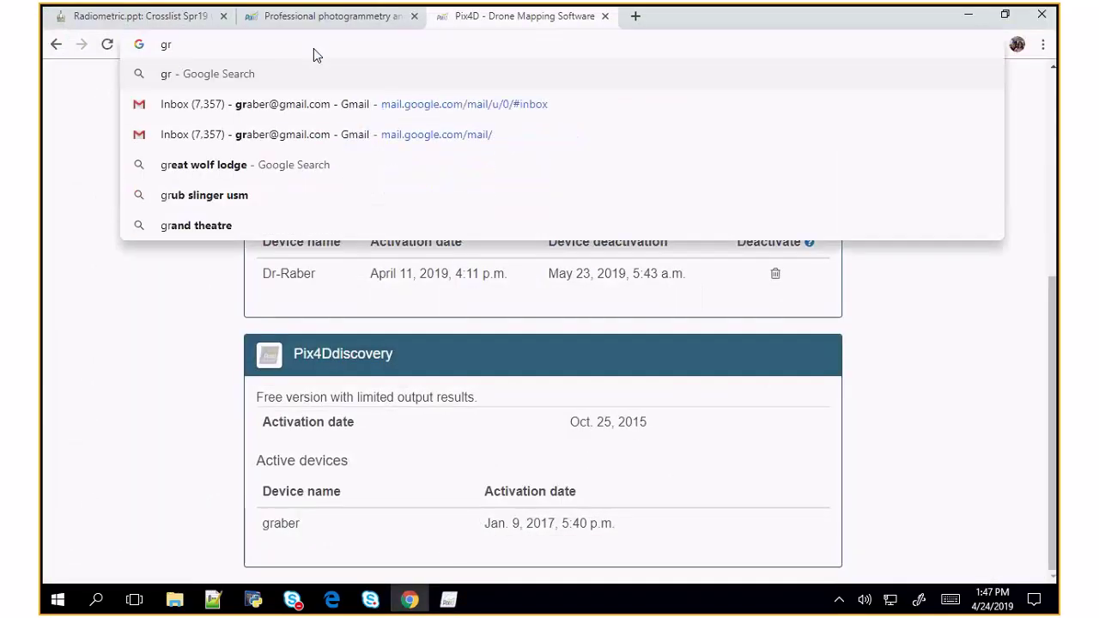
pyautogui.press('Down')
pyautogui.press('Return')
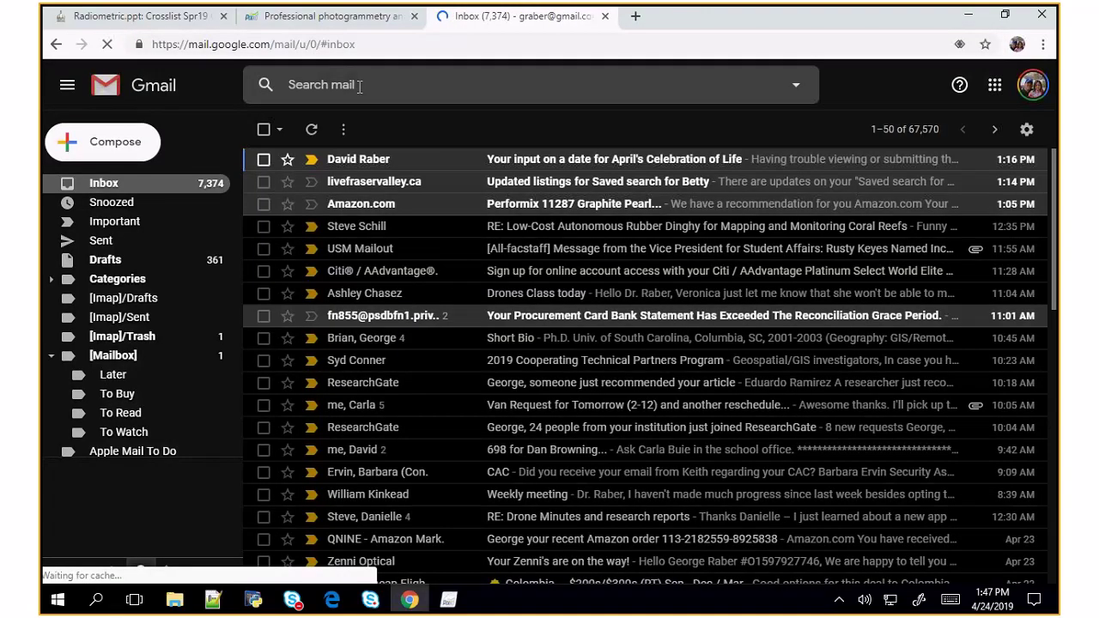
# Search the mailbox for IRMods messages.
pyautogui.click(359, 86)
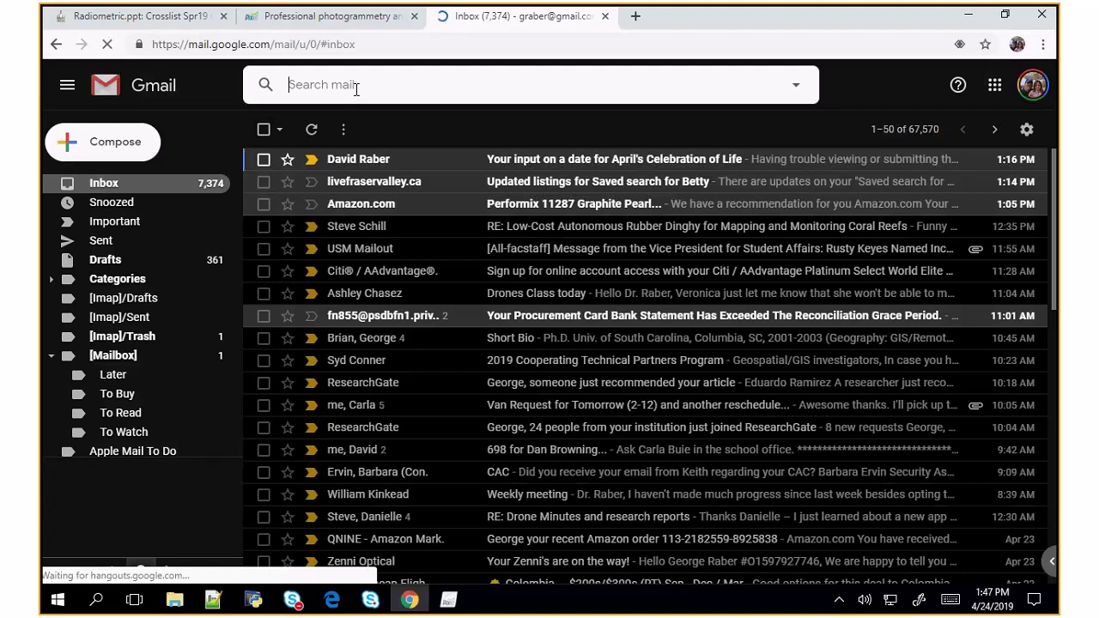
pyautogui.write('NIR')
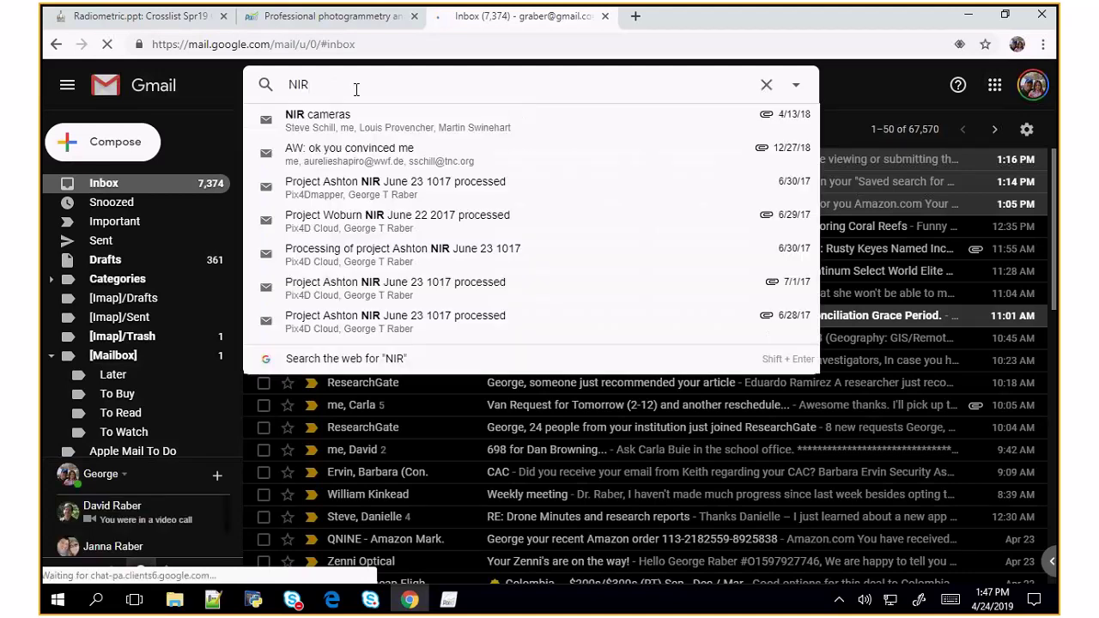
pyautogui.press('BackSpace')
pyautogui.press('BackSpace')
pyautogui.press('BackSpace')
pyautogui.write('l')
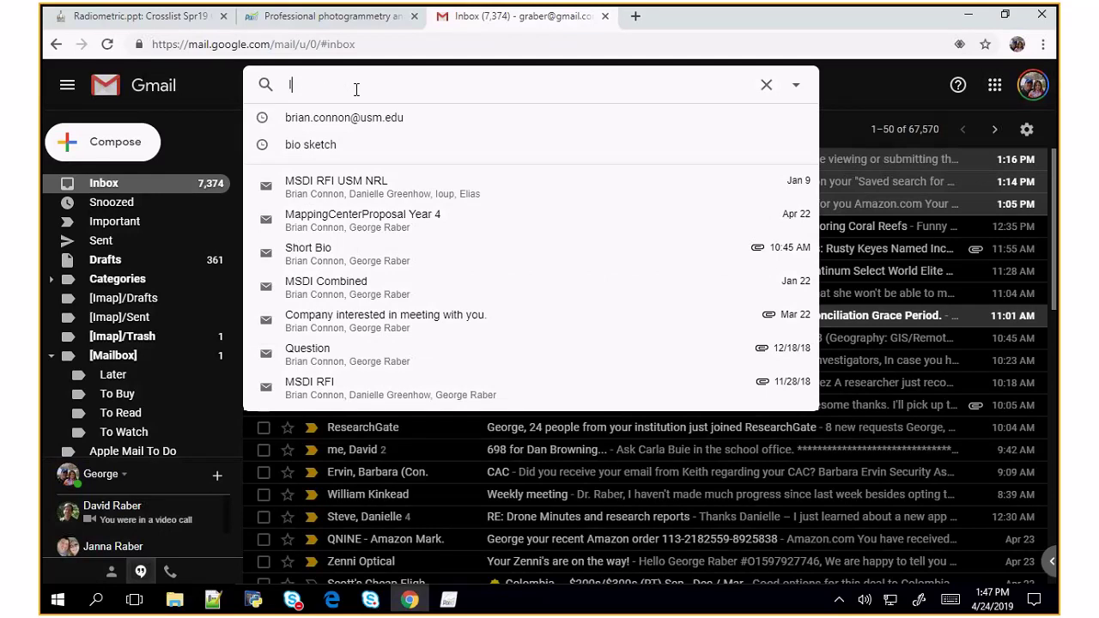
pyautogui.write('RMOds')
pyautogui.press('Return')
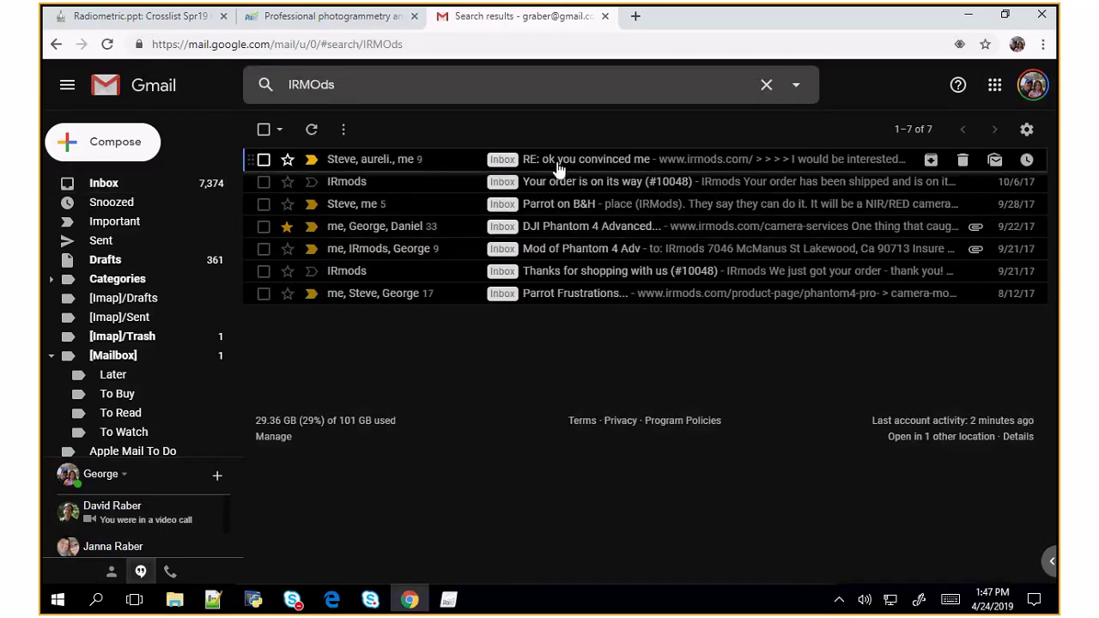
# View the filter spectra in the Mod of Phantom 4 Adv thread, then switch back to Pix4Dmapper.
pyautogui.click(575, 228)
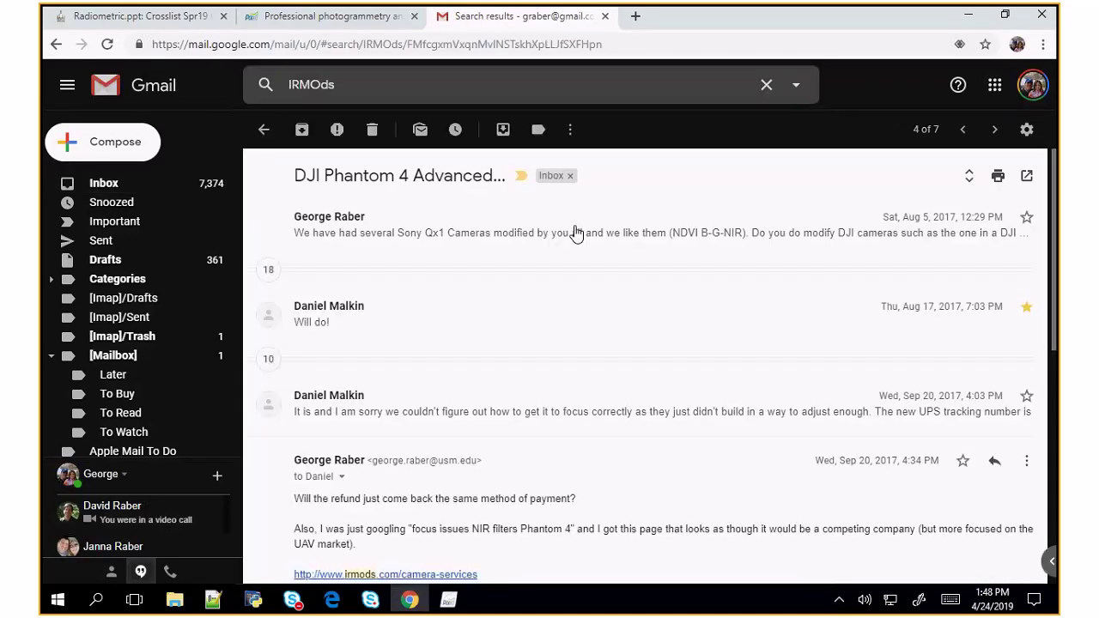
pyautogui.click(264, 129)
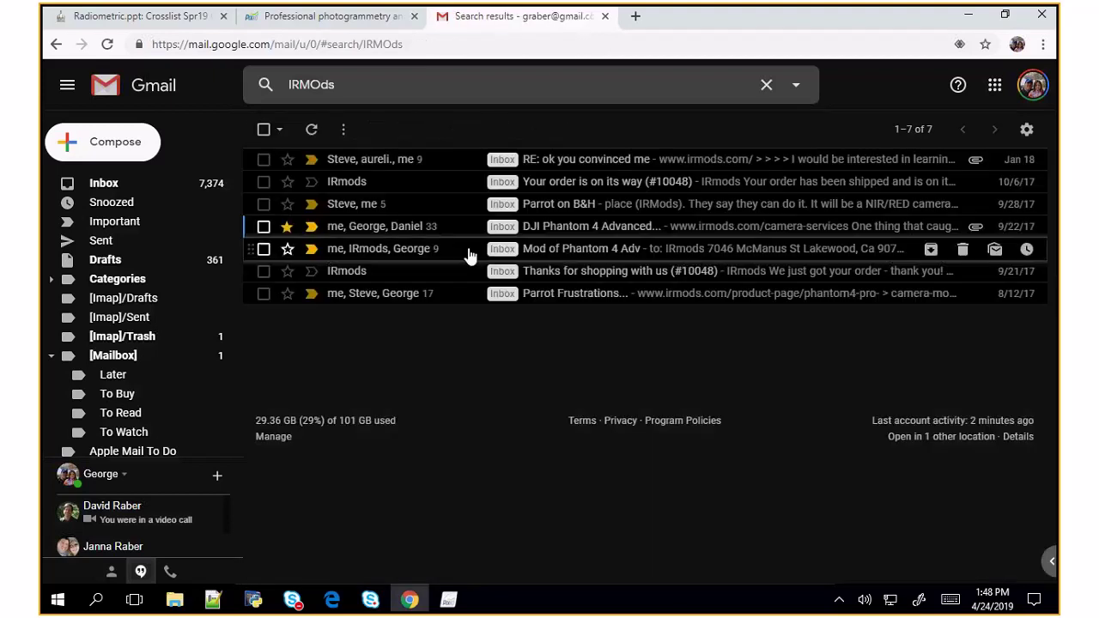
pyautogui.click(470, 252)
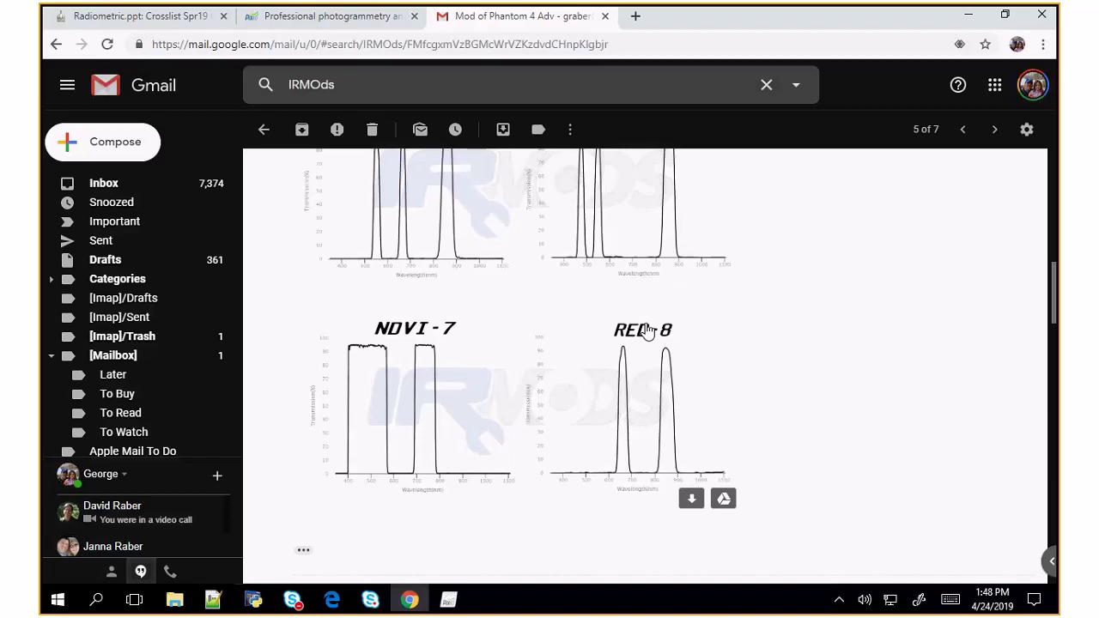
pyautogui.hotkey('alt', 'Tab')
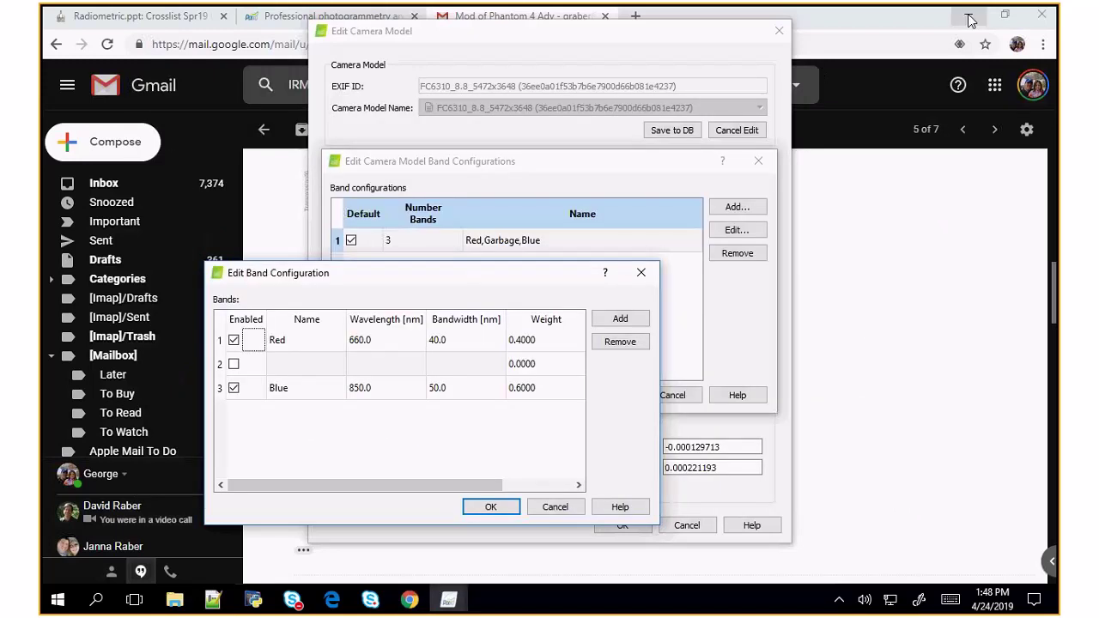
# Set Red to 660 nm with 40 nm bandwidth and Blue to 850 nm with 50 nm, band 2 disabled.
pyautogui.click(968, 16)
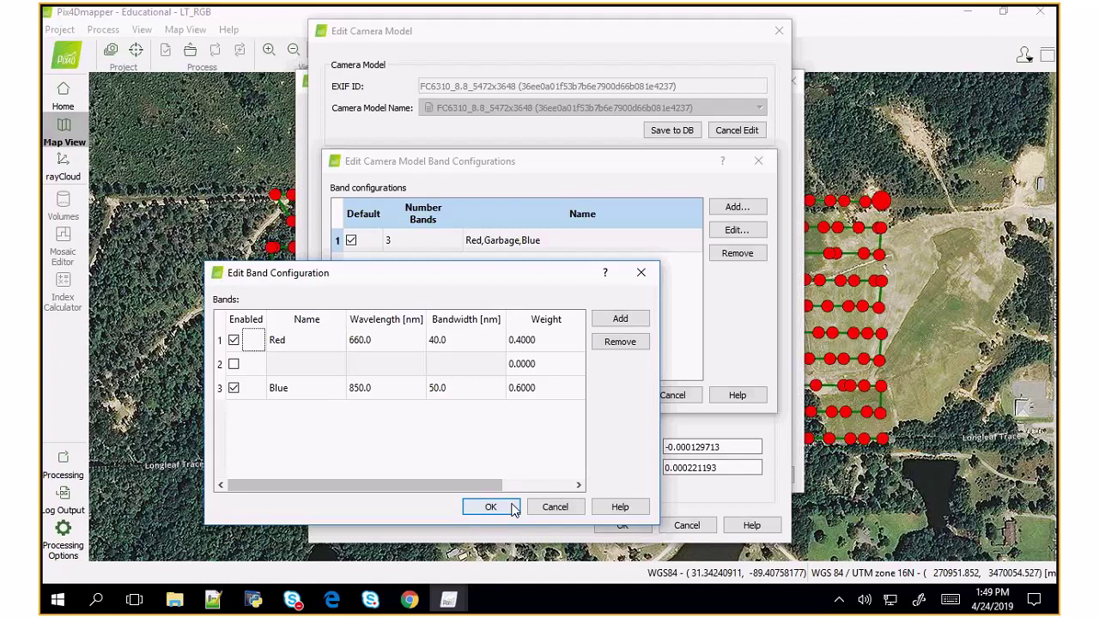
pyautogui.click(490, 508)
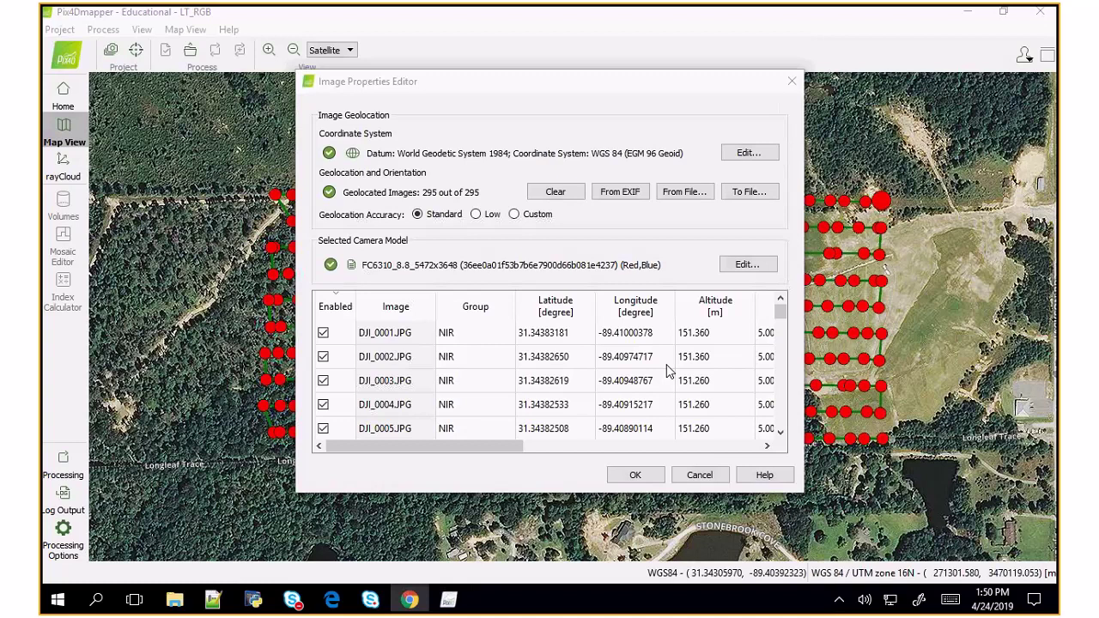
# Close the Image Properties Editor after confirming the FC6310 Red,Blue camera model.
pyautogui.click(701, 476)
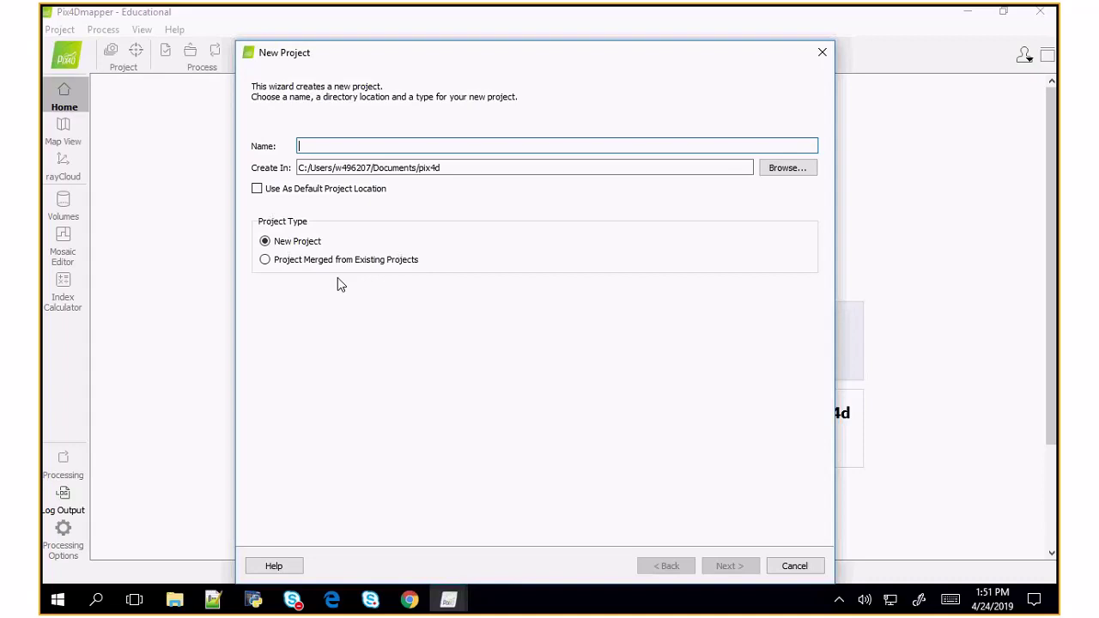
# Create a 'Project Merged from Existing Projects' named test and advance to project selection.
pyautogui.click(307, 259)
pyautogui.click(321, 145)
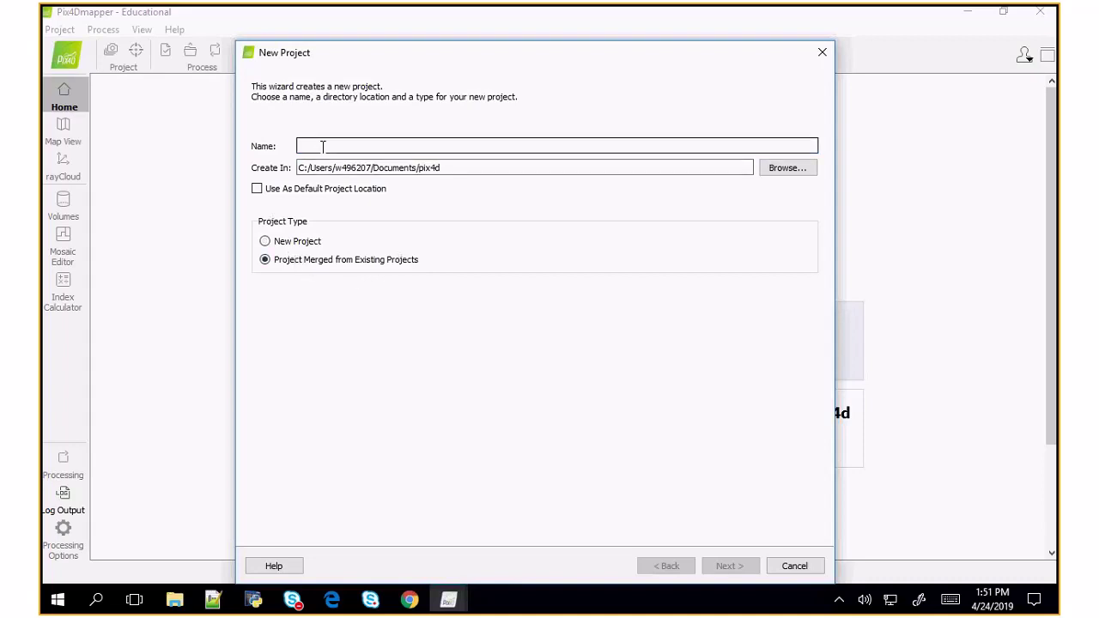
pyautogui.write('test')
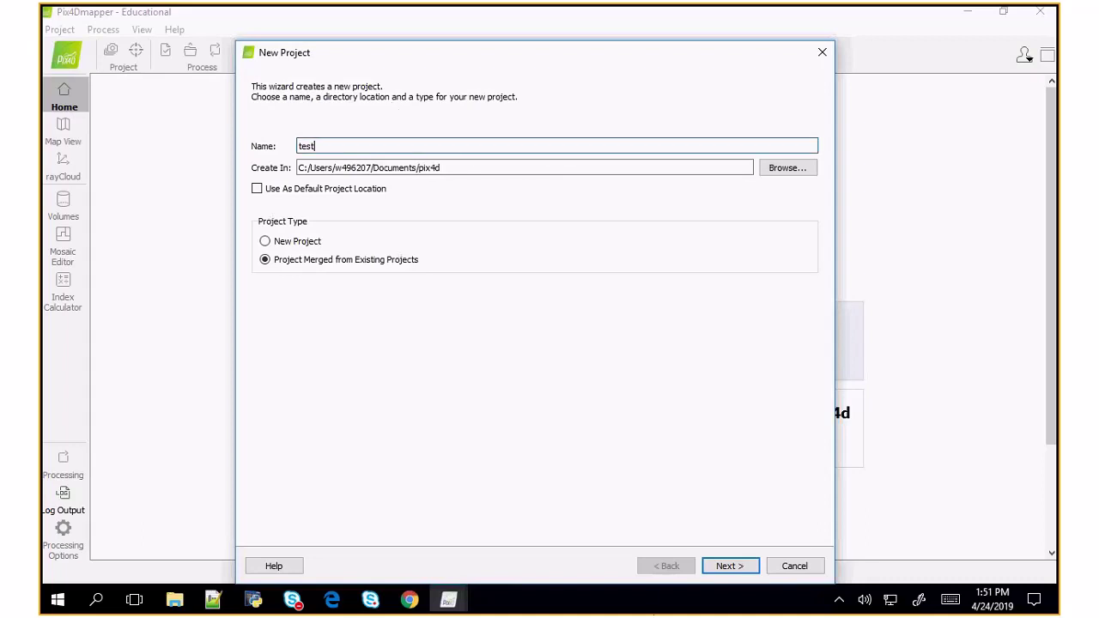
pyautogui.click(727, 566)
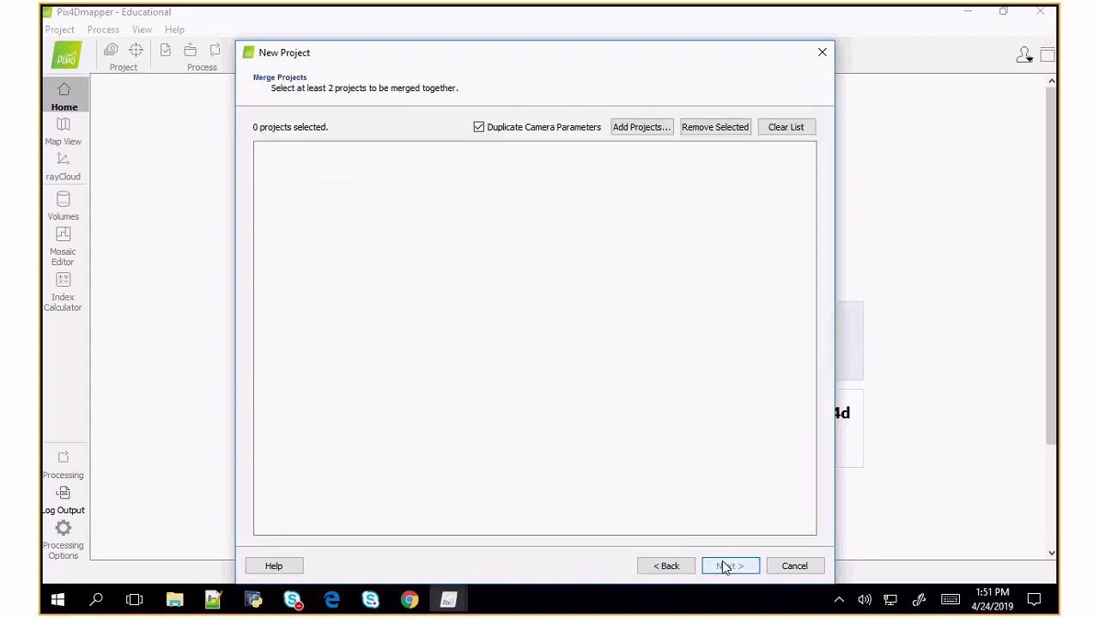
# Browse for projects to merge and open the My Passport (E:) drive.
pyautogui.click(641, 127)
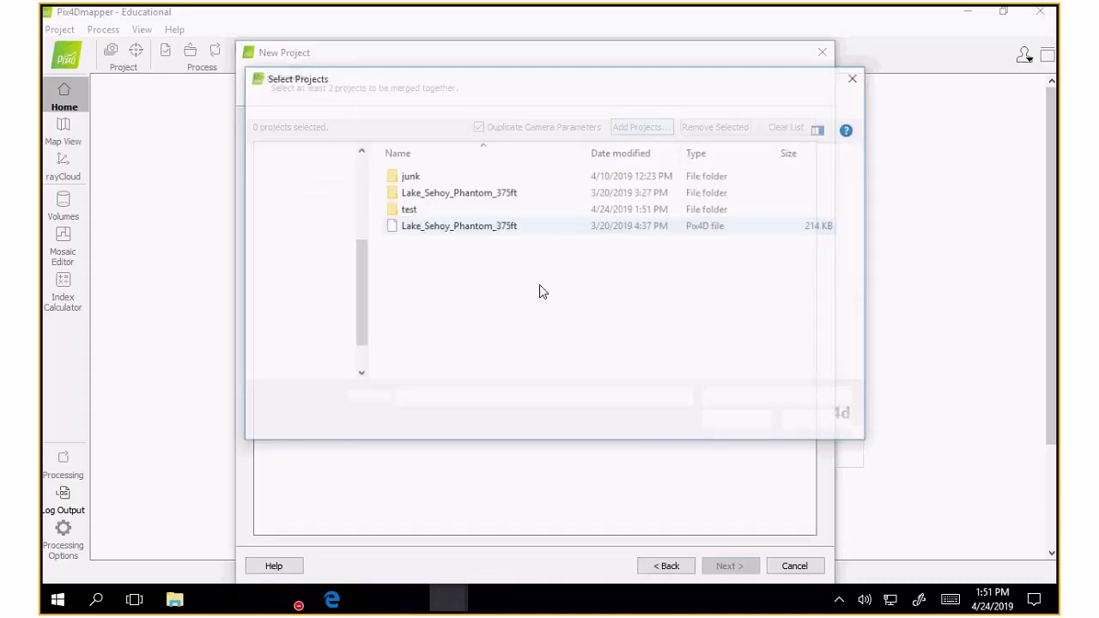
pyautogui.click(448, 599)
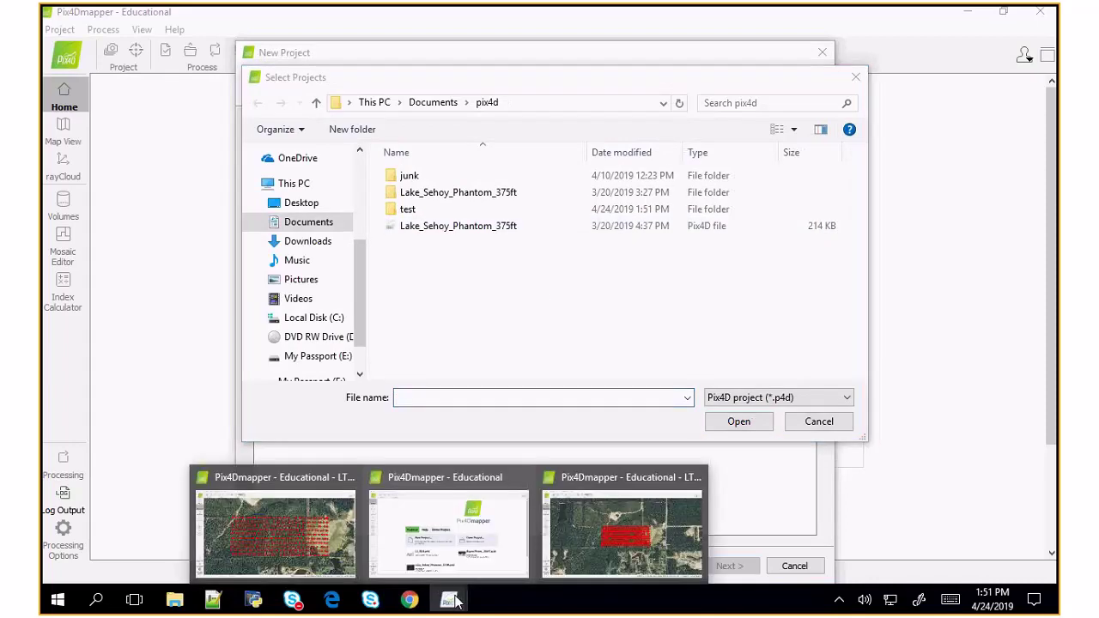
pyautogui.click(539, 537)
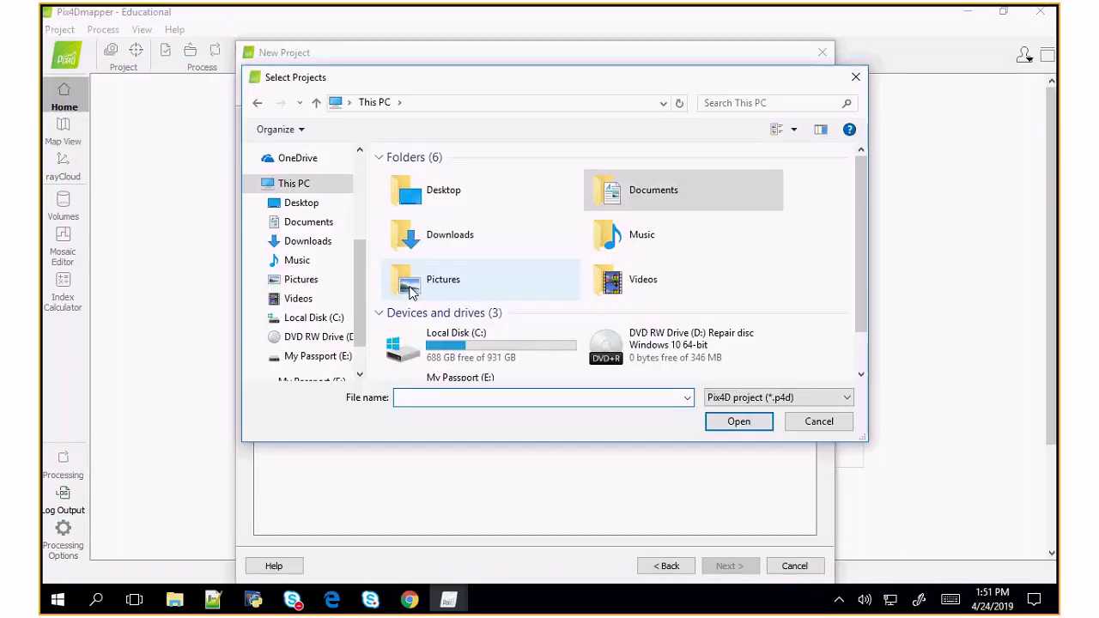
pyautogui.scroll(-1, 489, 343)
pyautogui.doubleClick(489, 342)
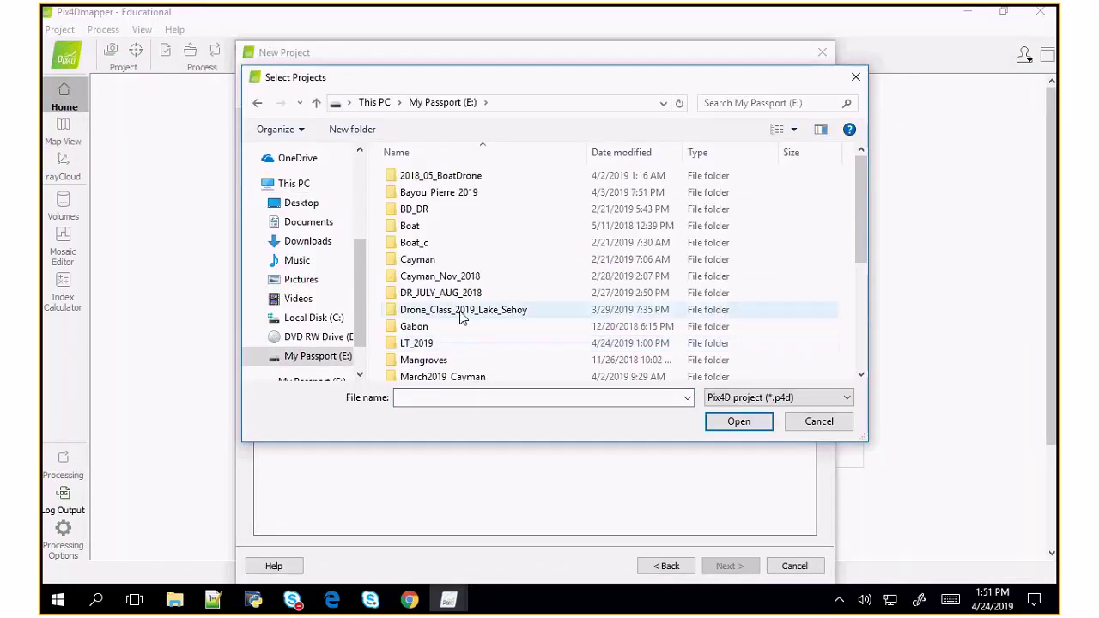
pyautogui.scroll(-4, 459, 318)
pyautogui.scroll(2, 454, 318)
# Add LT_NIR.p4d and LT_RGB.p4d from E:\LT_2019\pix4d to the merge list.
pyautogui.click(421, 239)
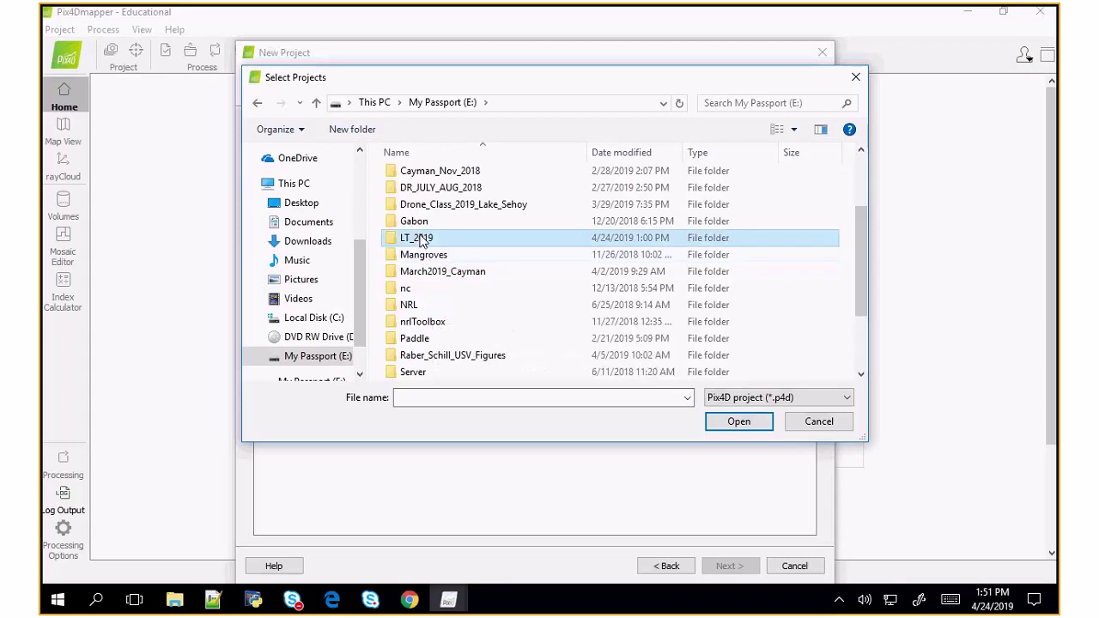
pyautogui.doubleClick(421, 239)
pyautogui.doubleClick(412, 225)
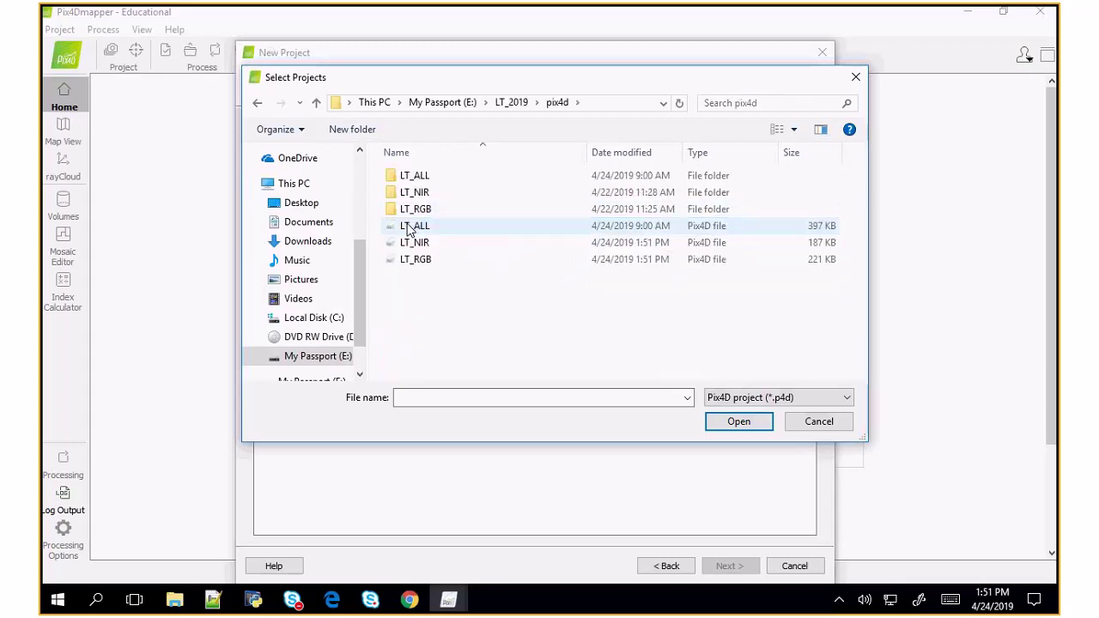
pyautogui.click(425, 243)
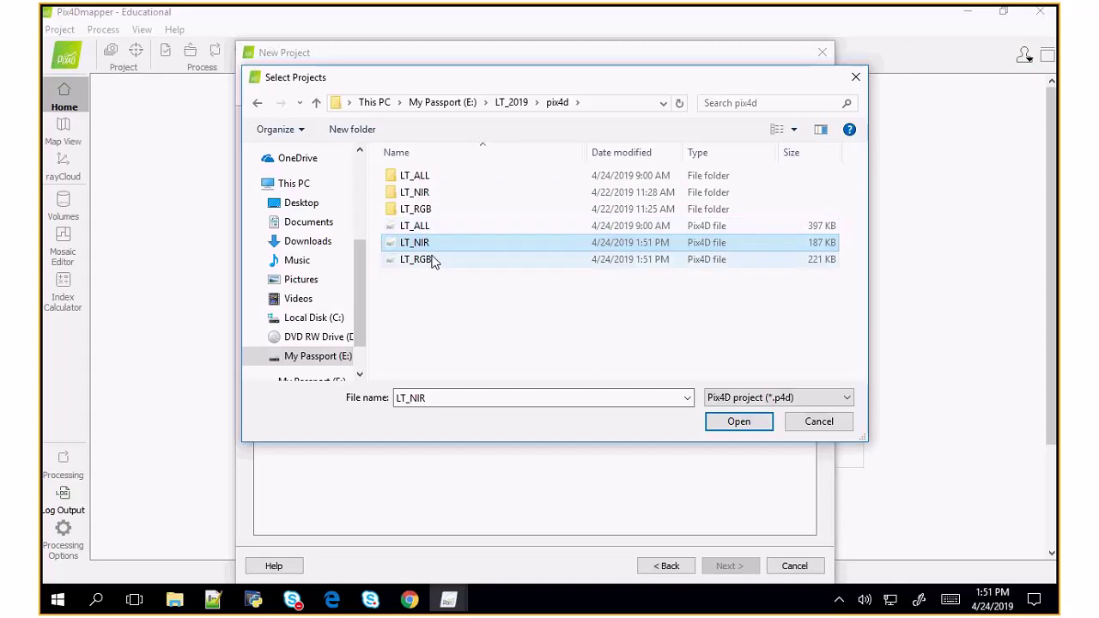
pyautogui.keyDown('ctrl'); pyautogui.click(429, 259); pyautogui.keyUp('ctrl')
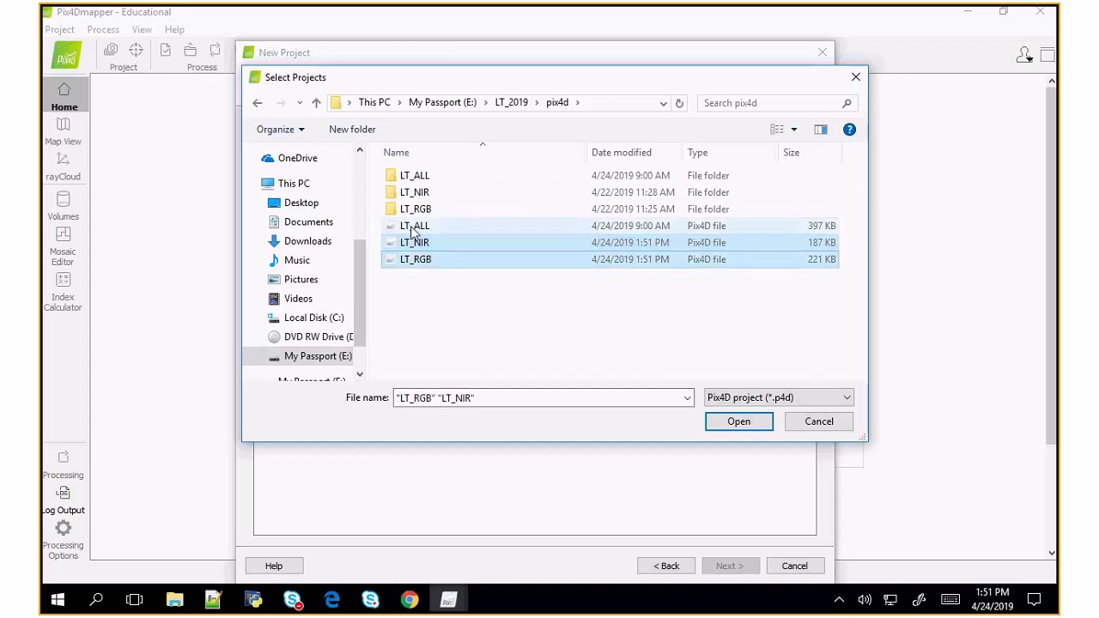
pyautogui.click(726, 421)
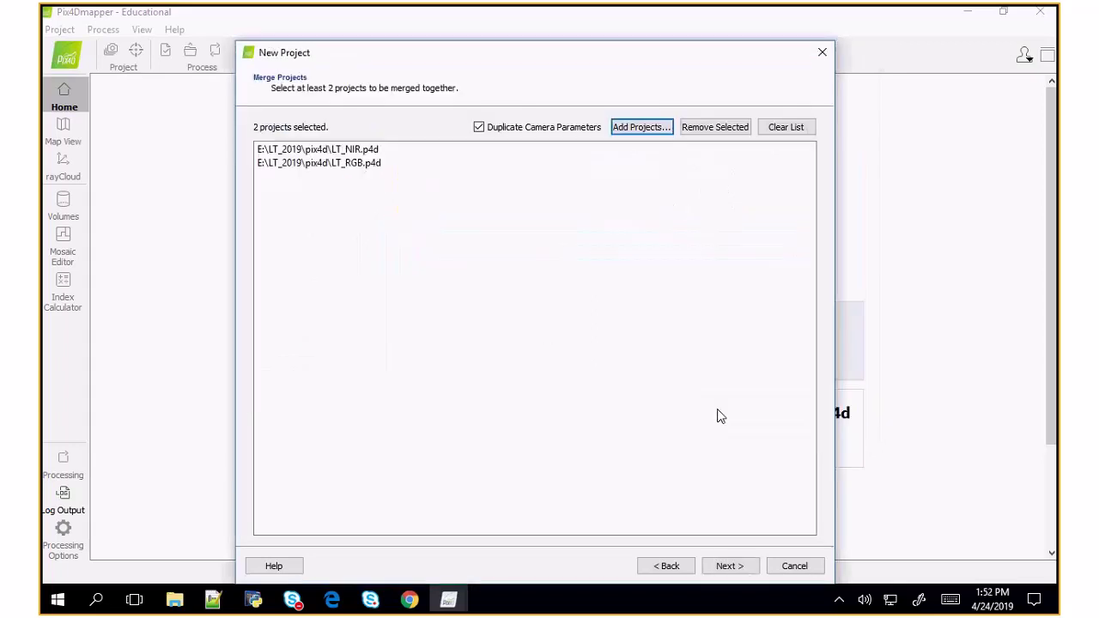
# Merge LT_NIR and LT_RGB into test, answering No to identical objects and dismissing the warning.
pyautogui.click(725, 569)
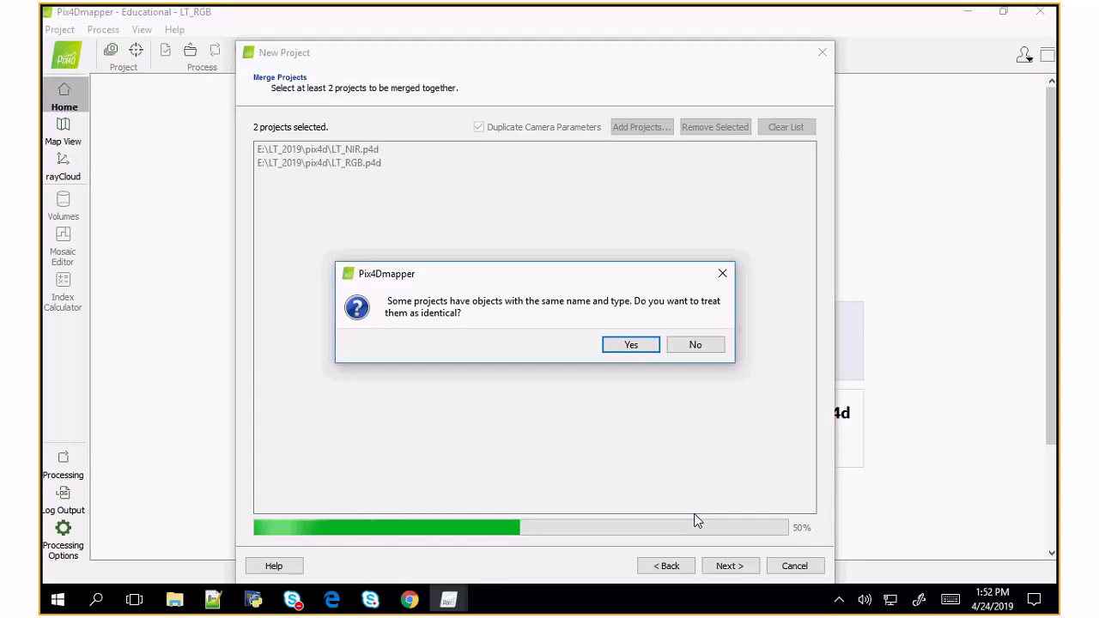
pyautogui.click(686, 348)
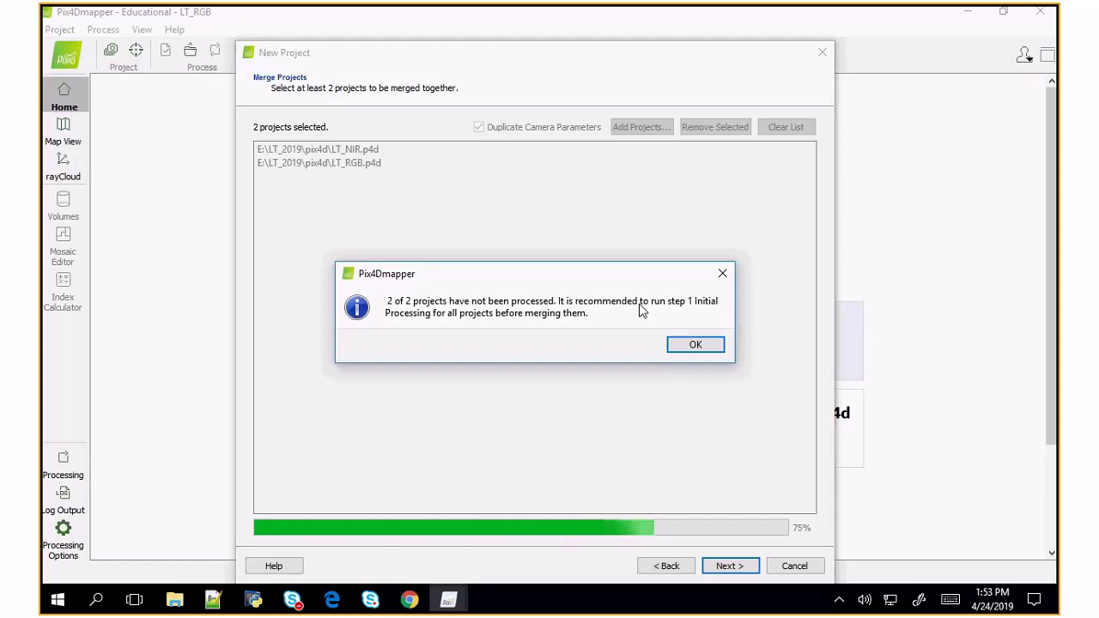
pyautogui.click(702, 347)
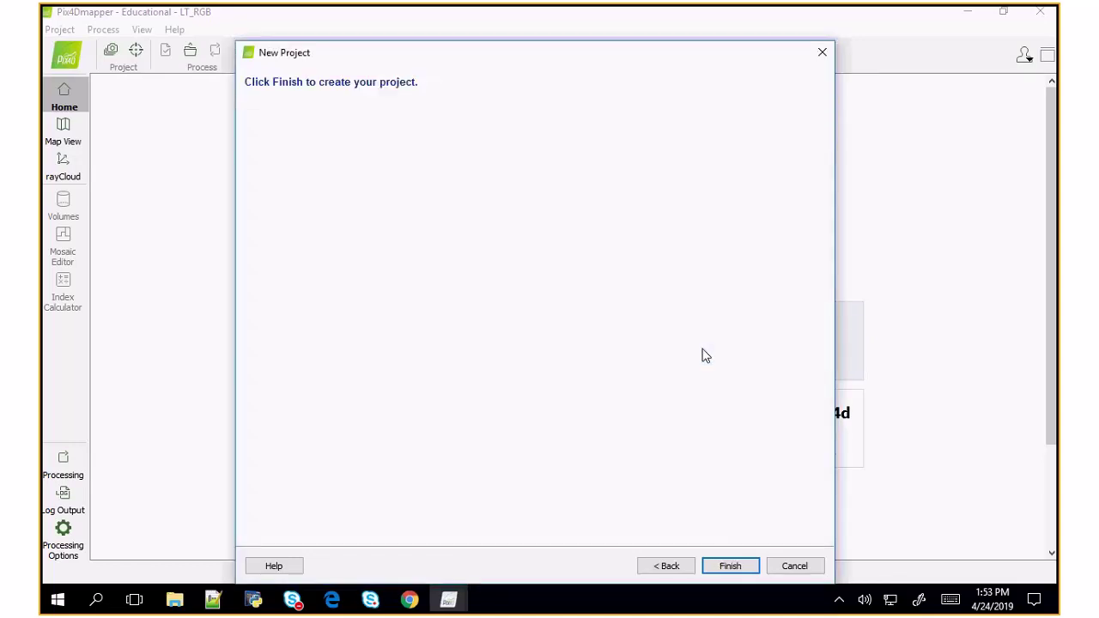
pyautogui.click(730, 565)
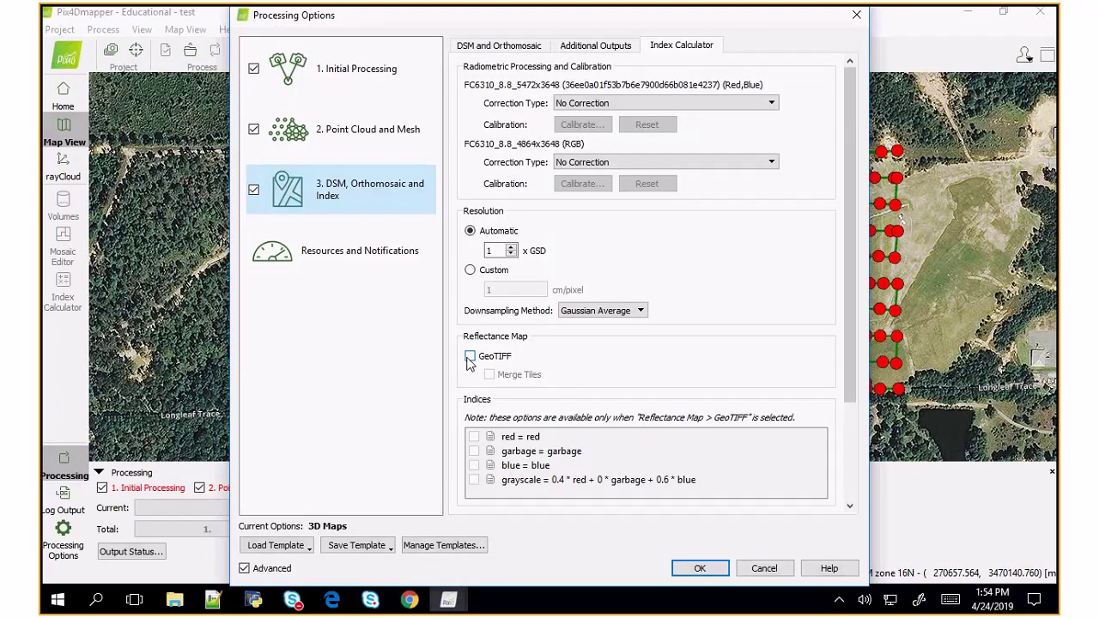
# Enable the GeoTIFF reflectance map with merged tiles and review the Red,Blue camera's correction types.
pyautogui.click(470, 357)
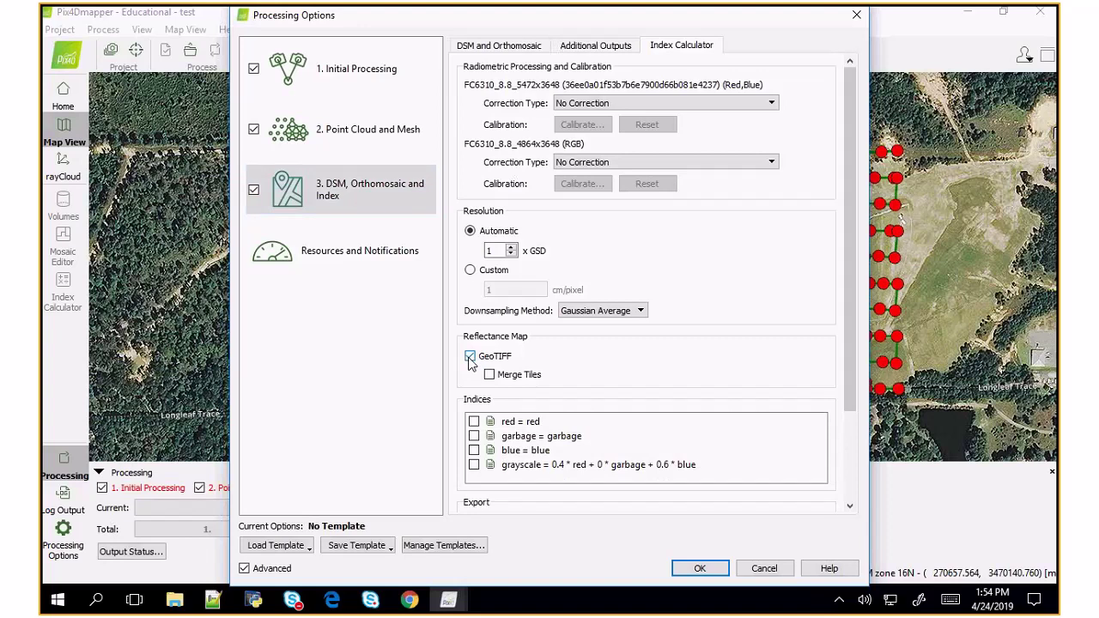
pyautogui.click(492, 376)
pyautogui.click(706, 103)
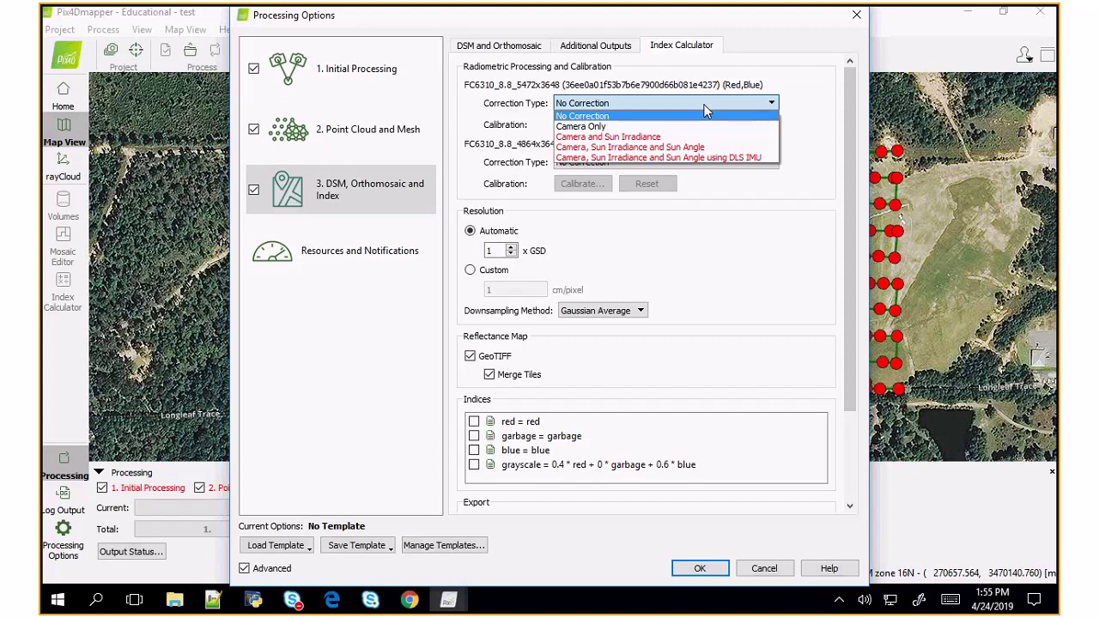
# Set the Red,Blue FC6310 camera to Camera Only correction and open its radiometric calibration.
pyautogui.click(584, 126)
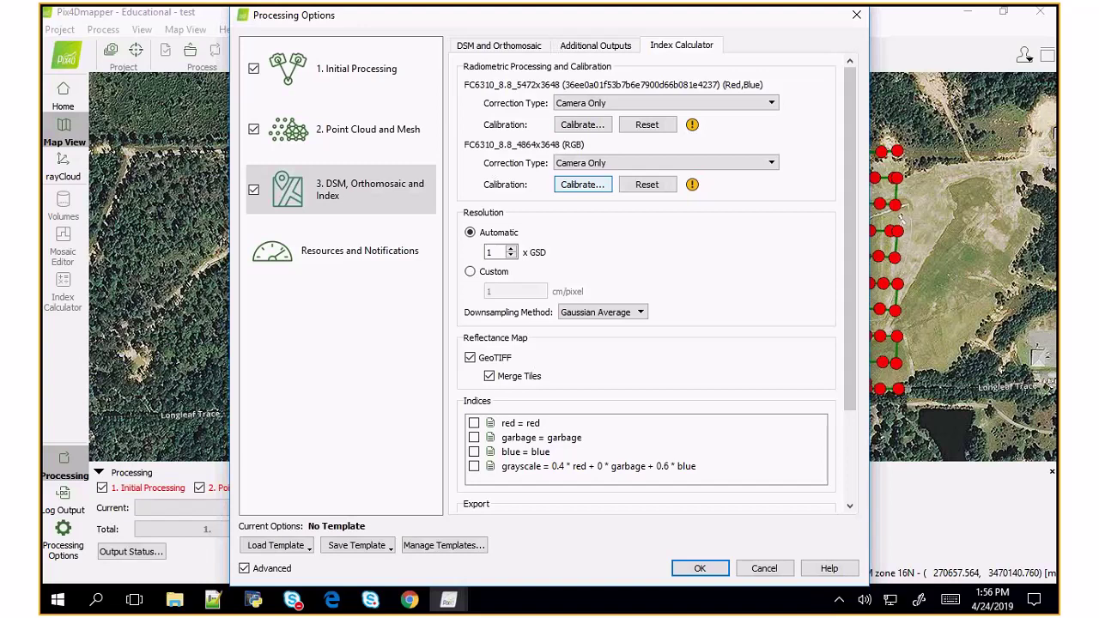
pyautogui.press('space')
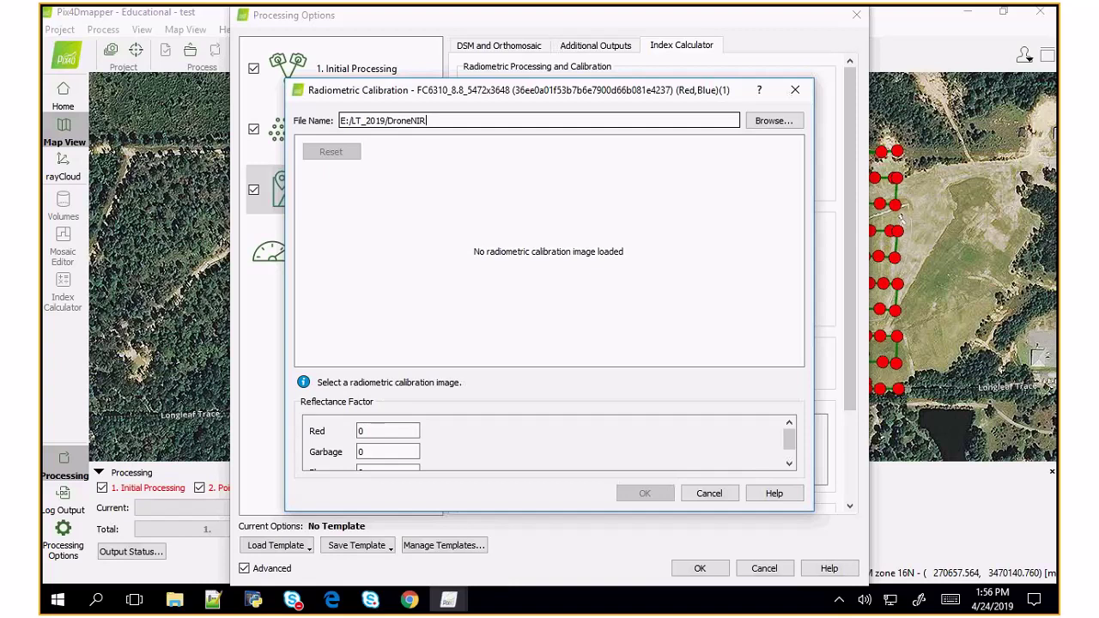
# Pick DJI_0036 from the DroneNIR thumbnails as the Red,Blue camera's radiometric calibration image.
pyautogui.click(773, 120)
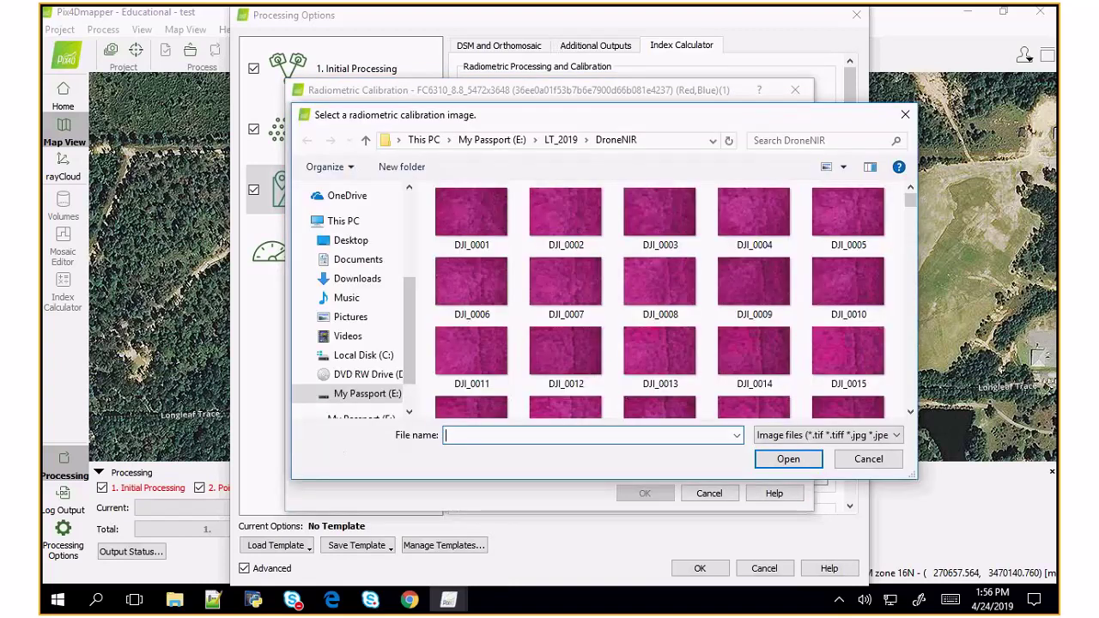
pyautogui.scroll(-5, 672, 299)
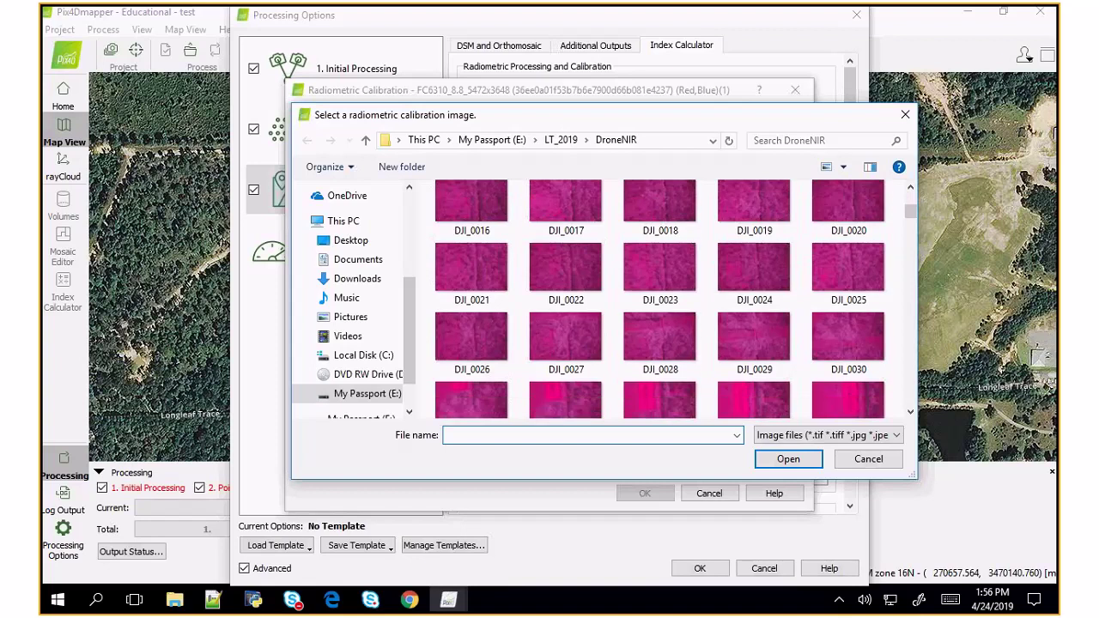
pyautogui.scroll(-2, 672, 299)
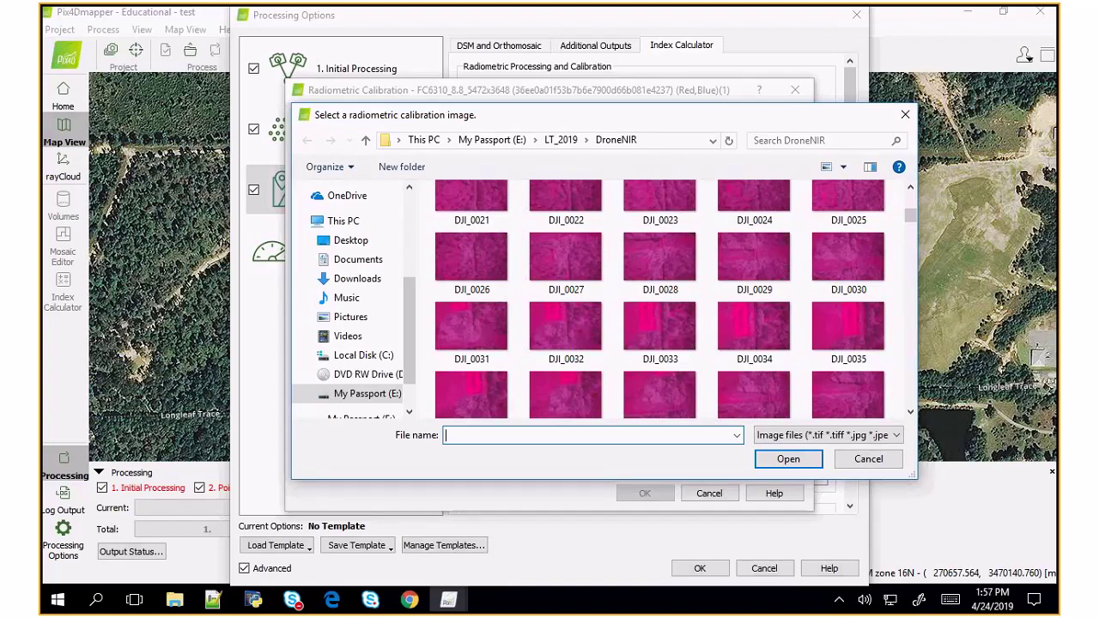
pyautogui.click(472, 394)
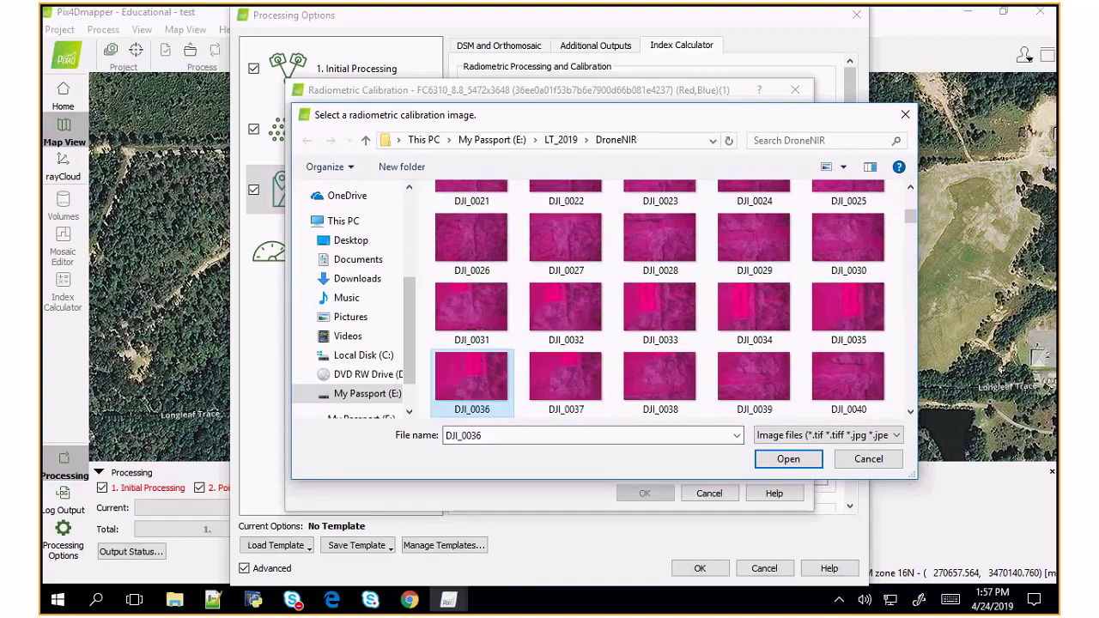
pyautogui.press('Return')
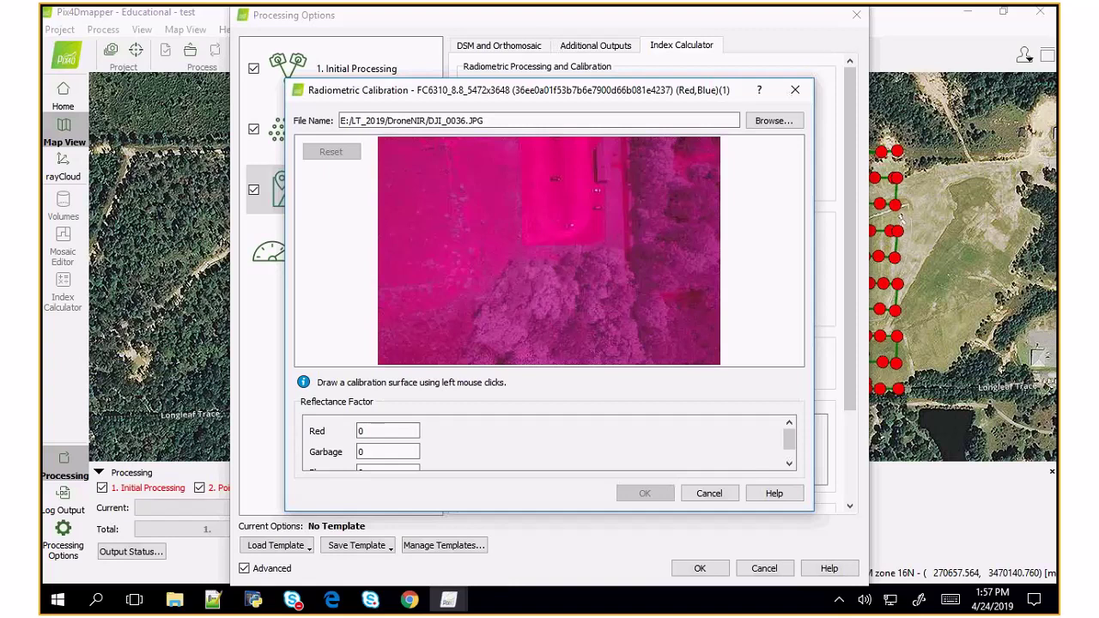
# Zoom in and outline the dark target in DJI_0036 with four corners, closing the polygon.
pyautogui.scroll(4, 650, 214)
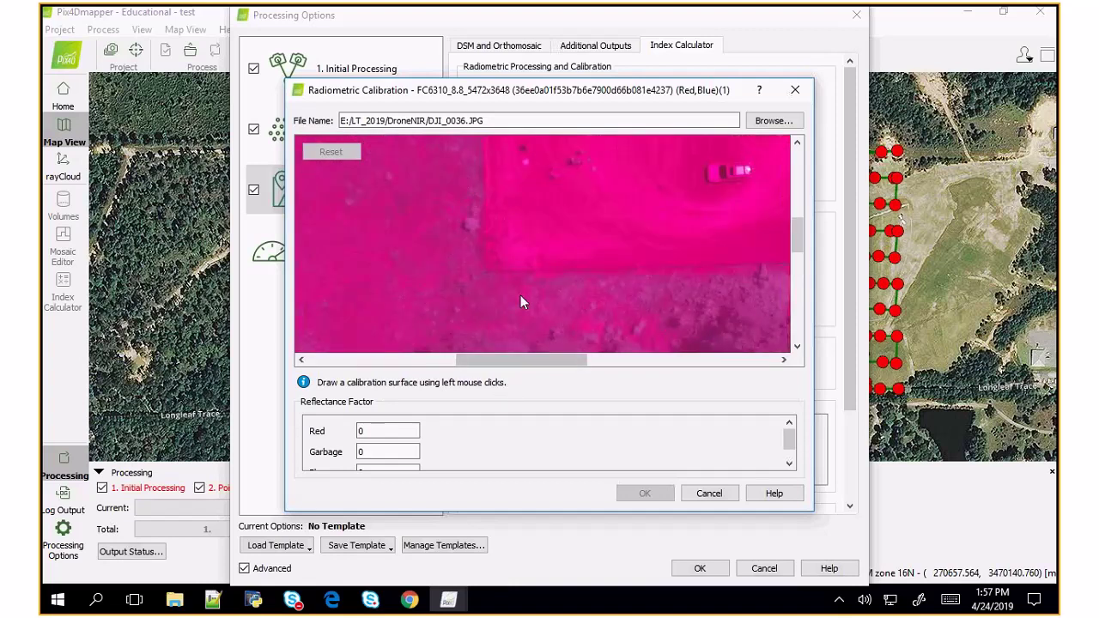
pyautogui.scroll(5, 498, 275)
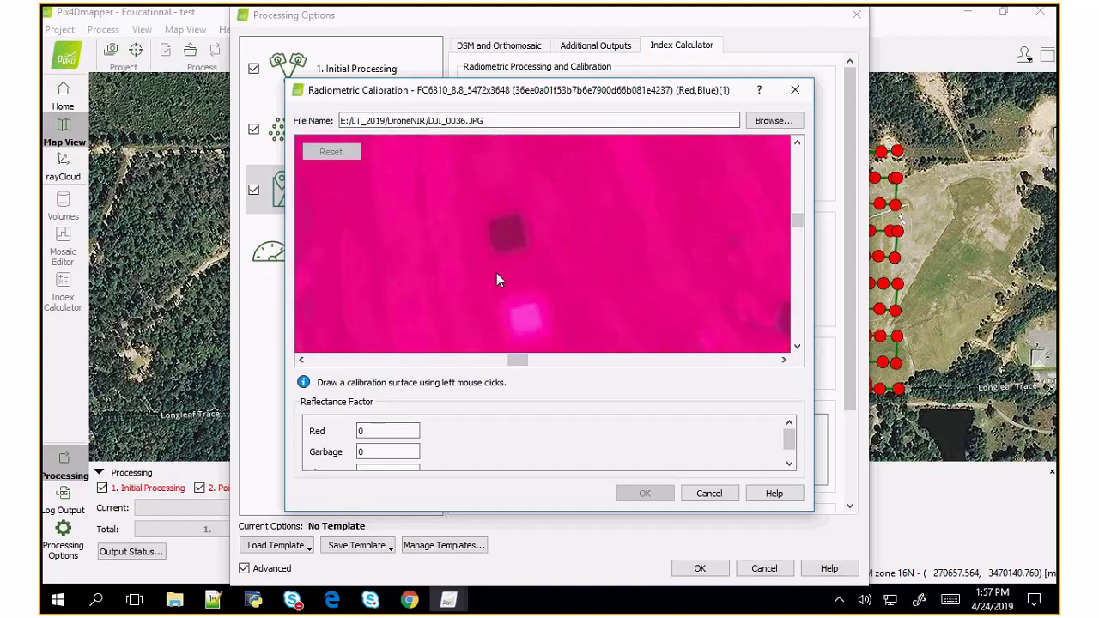
pyautogui.scroll(3, 506, 281)
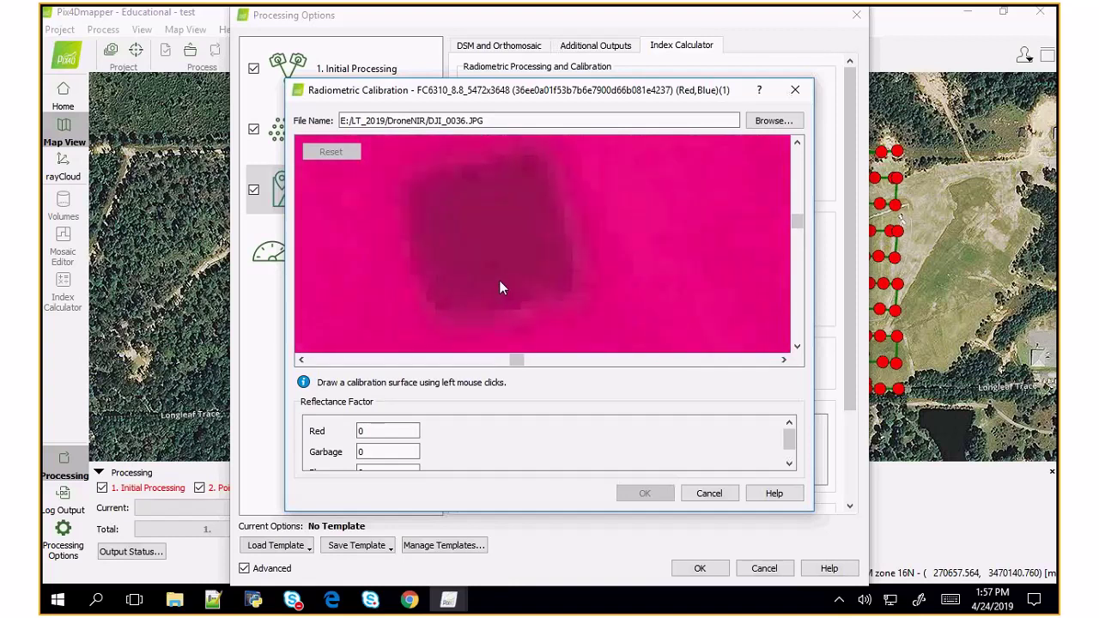
pyautogui.click(436, 208)
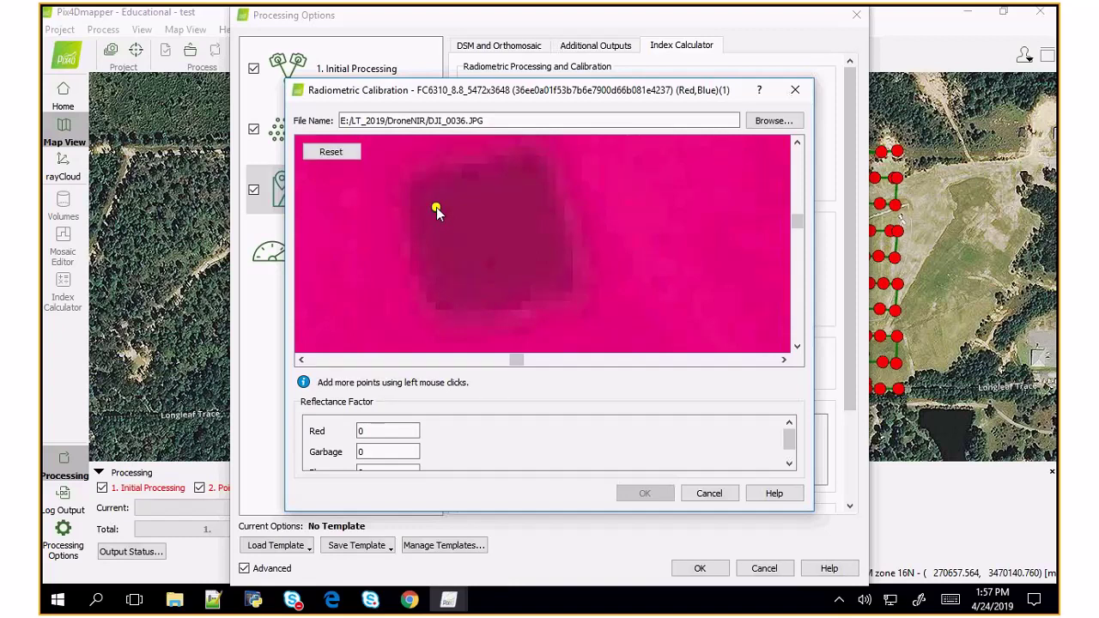
pyautogui.click(513, 186)
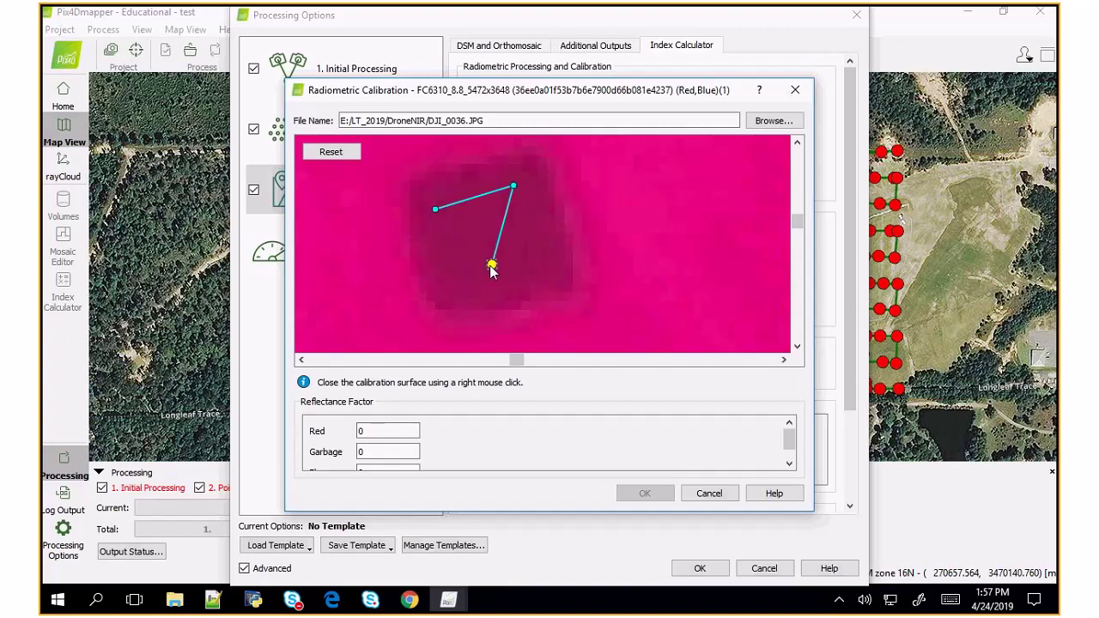
pyautogui.click(533, 254)
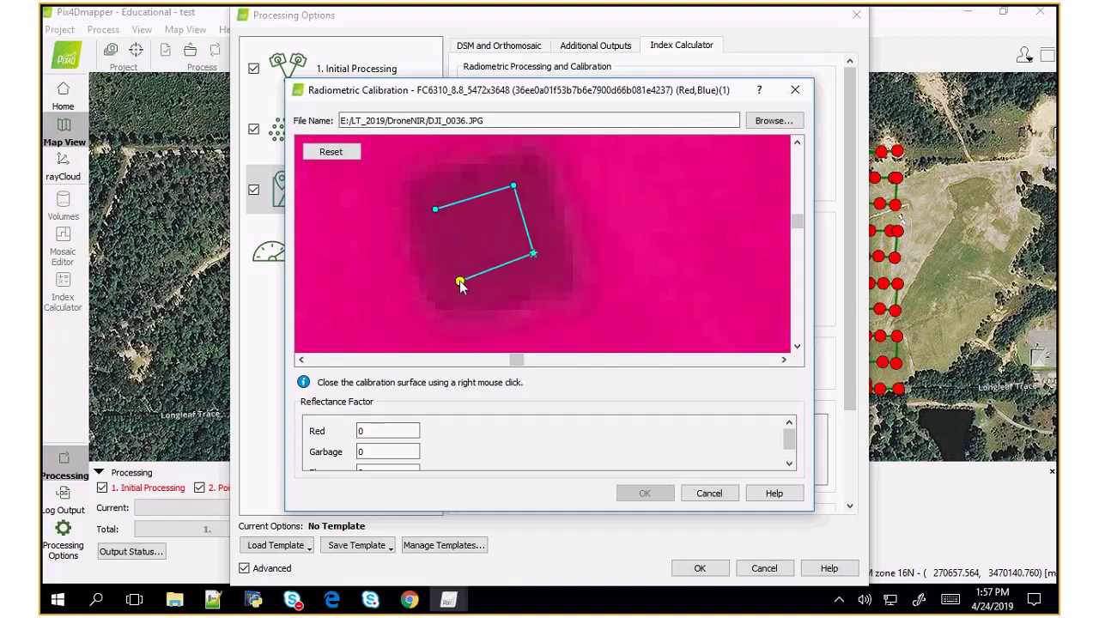
pyautogui.click(458, 276)
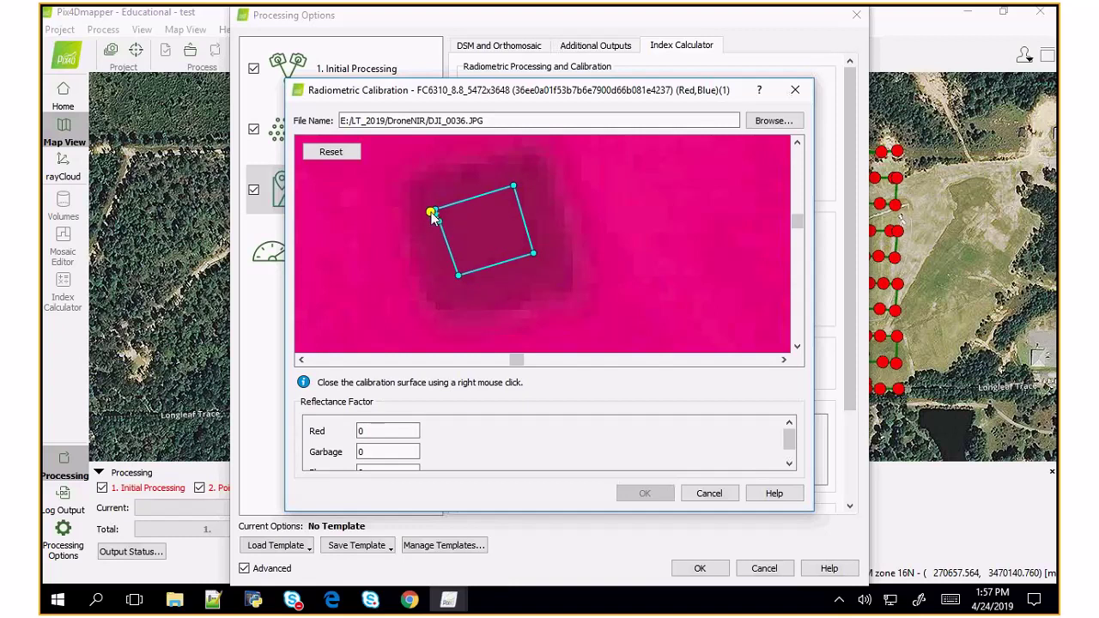
pyautogui.rightClick(433, 213)
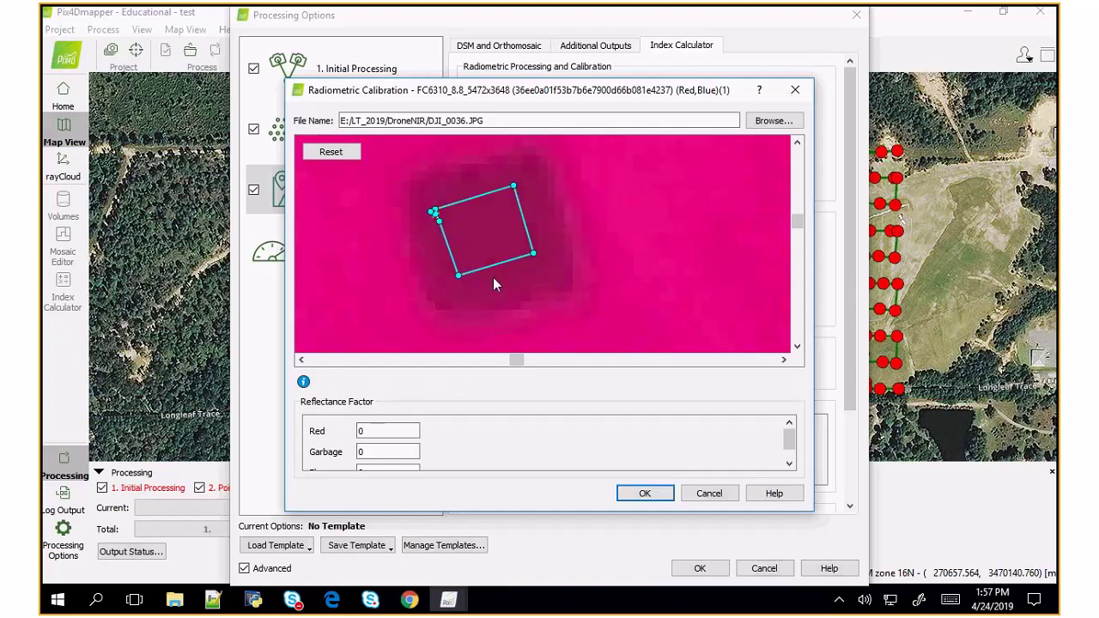
pyautogui.moveTo(789, 441); pyautogui.dragTo(790, 444)
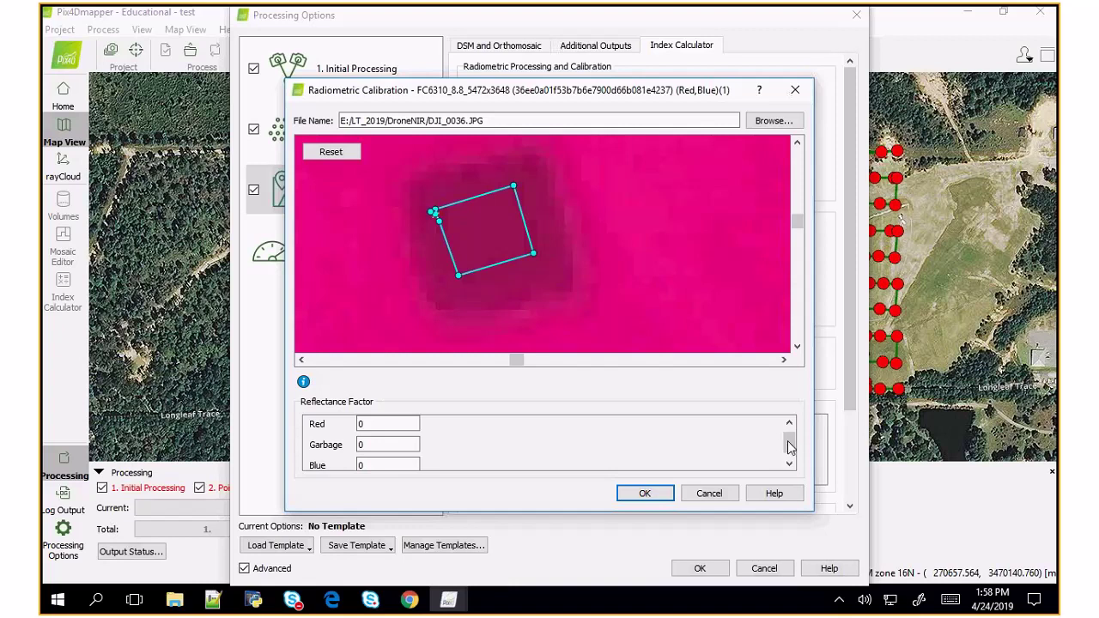
# Cancel the Radiometric Calibration window.
pyautogui.click(708, 493)
# Close Processing Options and open LT_ALL.p4d from E:\LT_2019\pix4d through its context menu.
pyautogui.press('Escape')
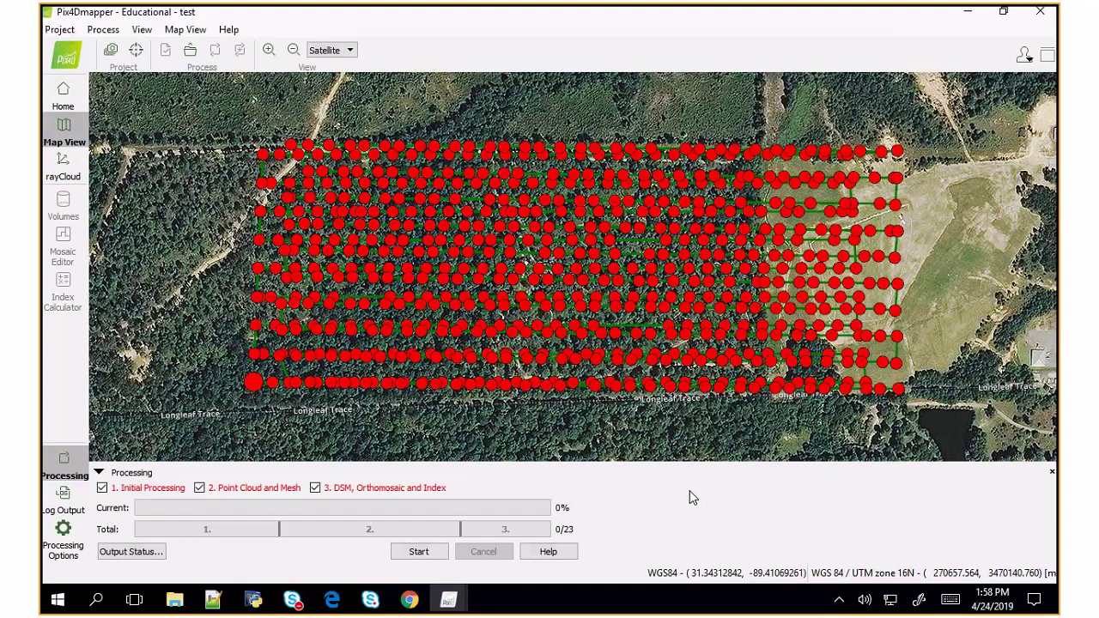
pyautogui.rightClick(218, 152)
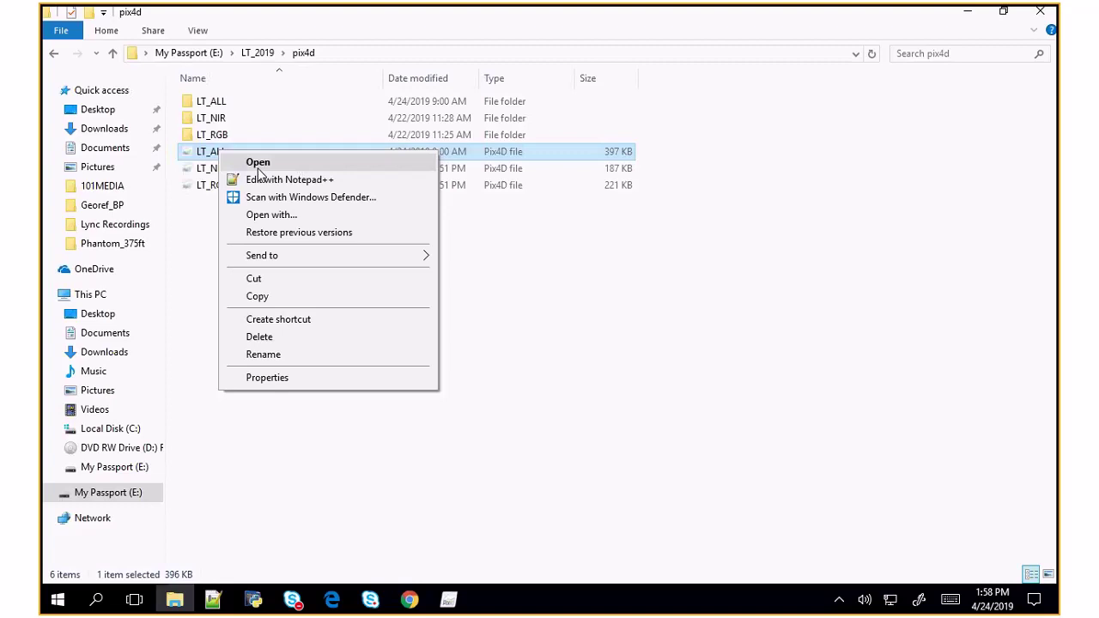
pyautogui.click(258, 169)
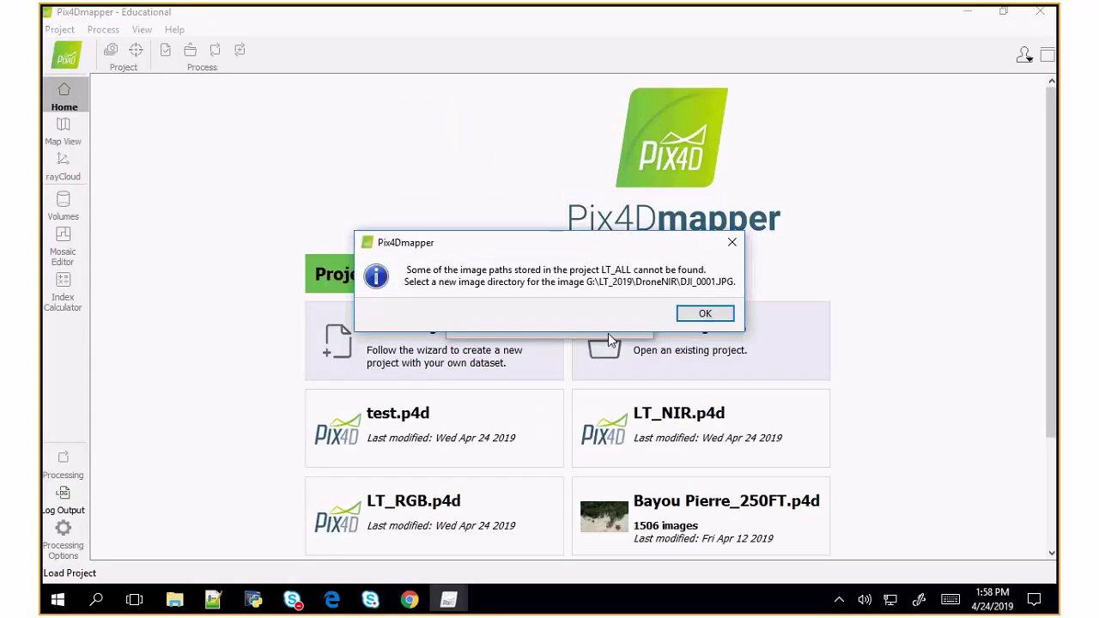
# Dismiss the missing-paths message and choose E:\LT_2019\DroneNIR as the project's image folder.
pyautogui.click(704, 313)
pyautogui.click(603, 285)
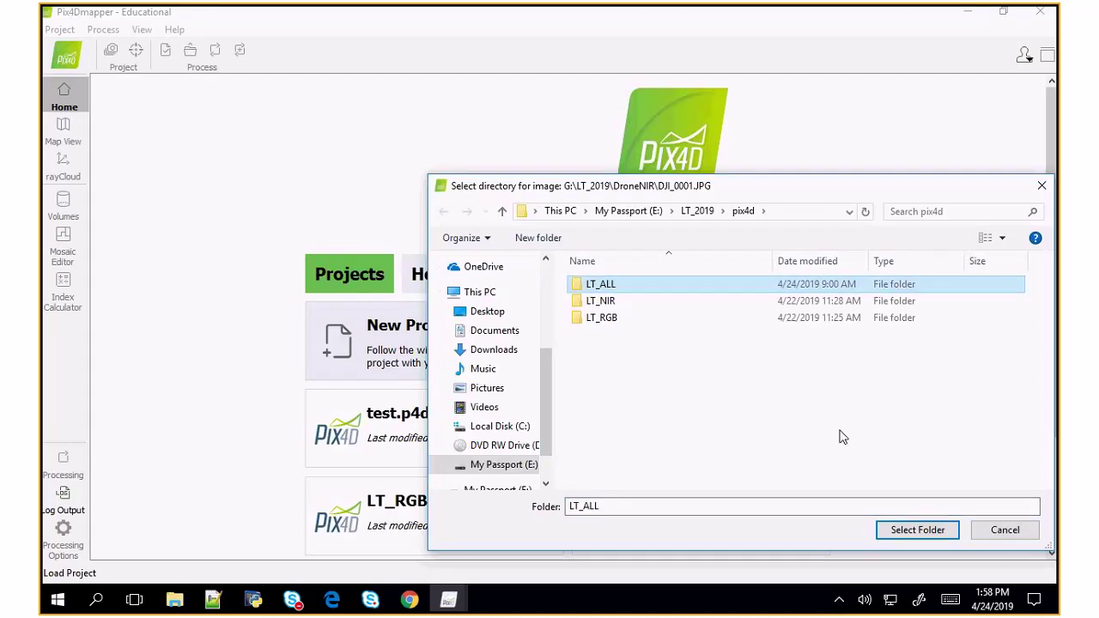
pyautogui.click(699, 211)
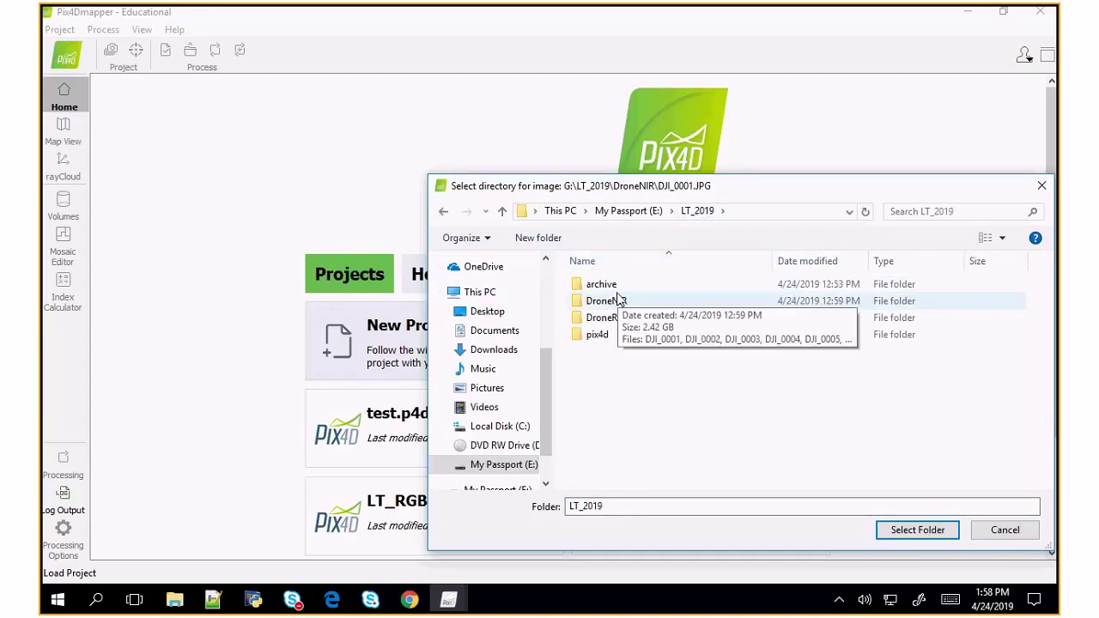
pyautogui.moveTo(650, 186); pyautogui.dragTo(438, 209)
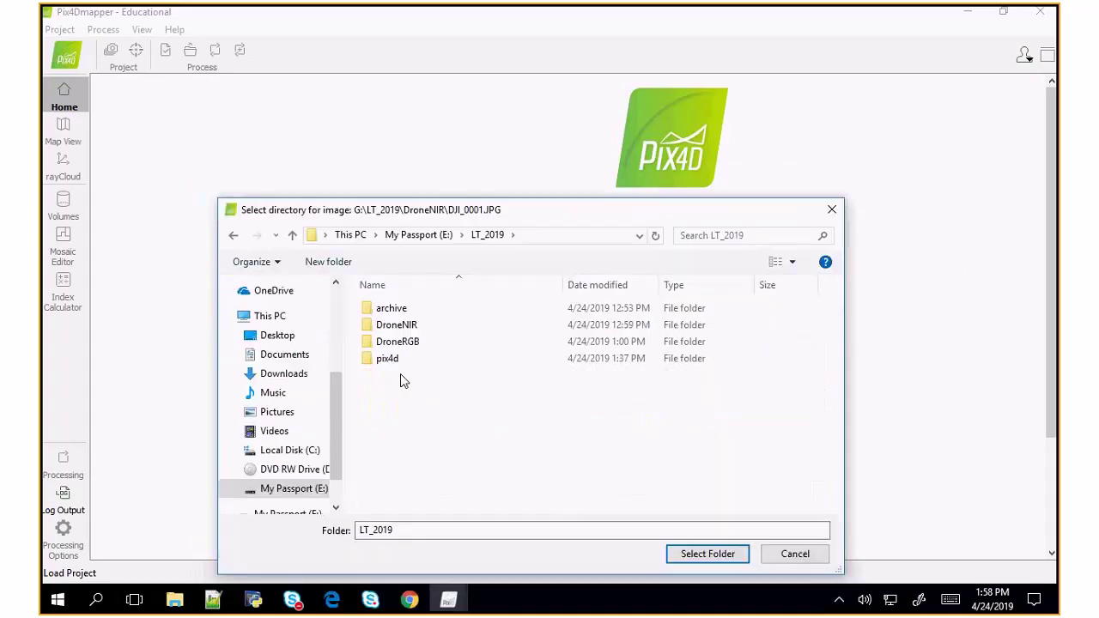
pyautogui.click(397, 324)
pyautogui.click(684, 552)
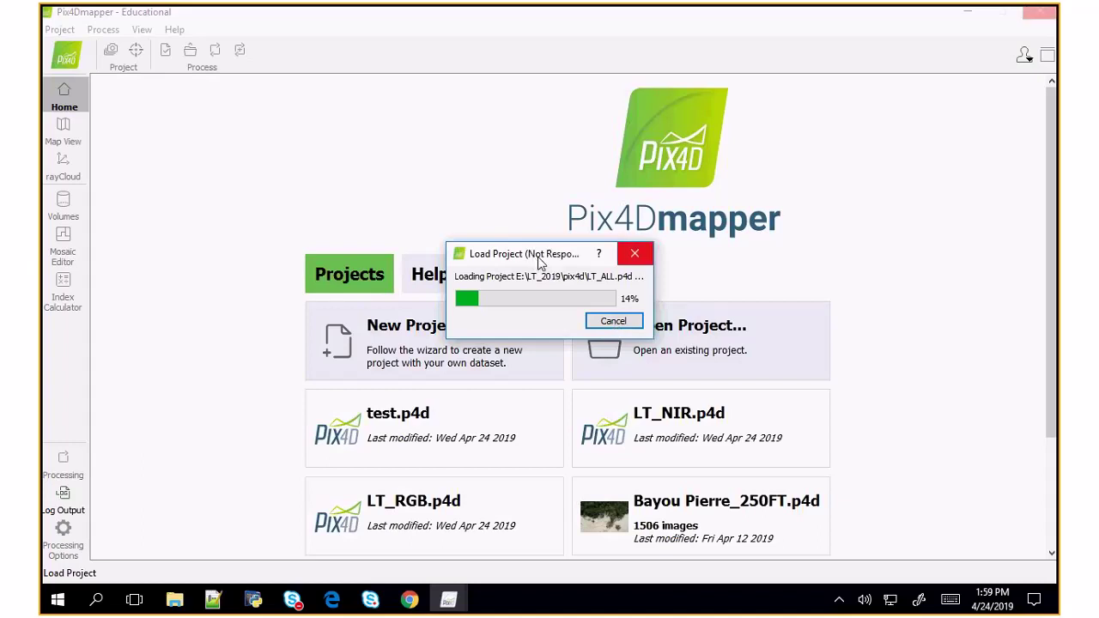
# Move the Load Project progress box aside while LT_ALL.p4d loads.
pyautogui.moveTo(539, 261); pyautogui.dragTo(449, 229)
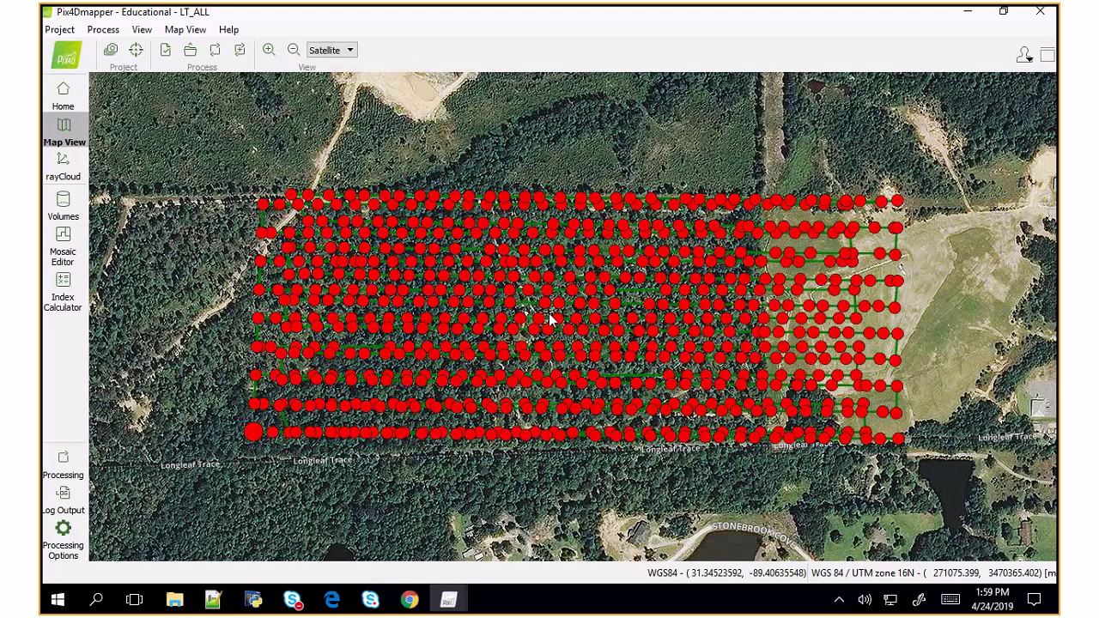
# Review the NIR camera's Index Calculator calibration with an enlarged preview, closing it unchanged.
pyautogui.click(62, 468)
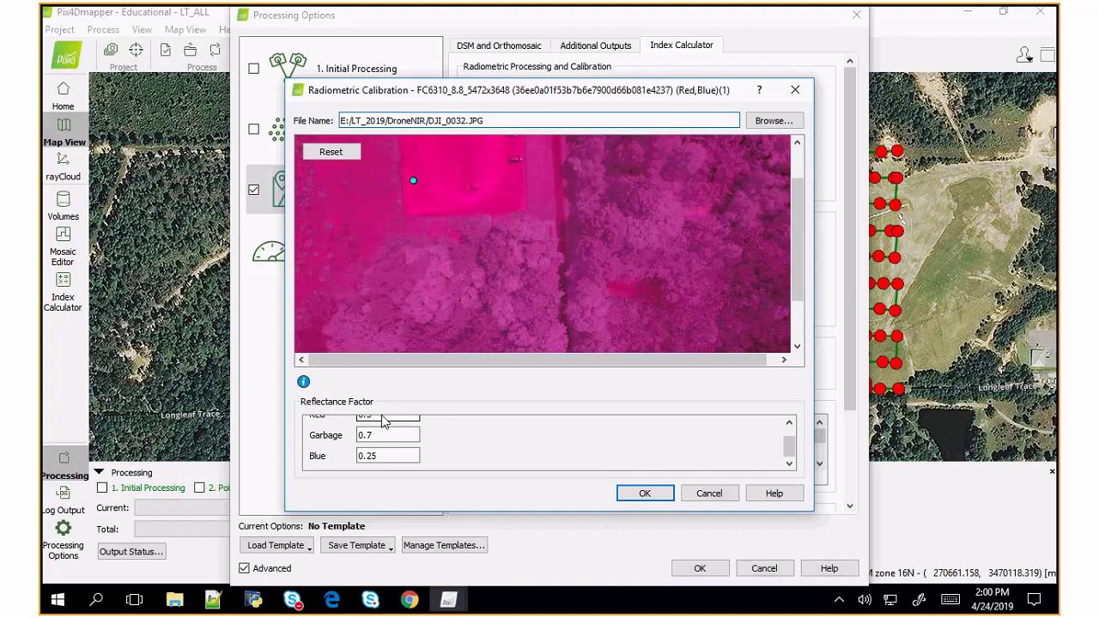
pyautogui.moveTo(530, 512); pyautogui.dragTo(531, 557)
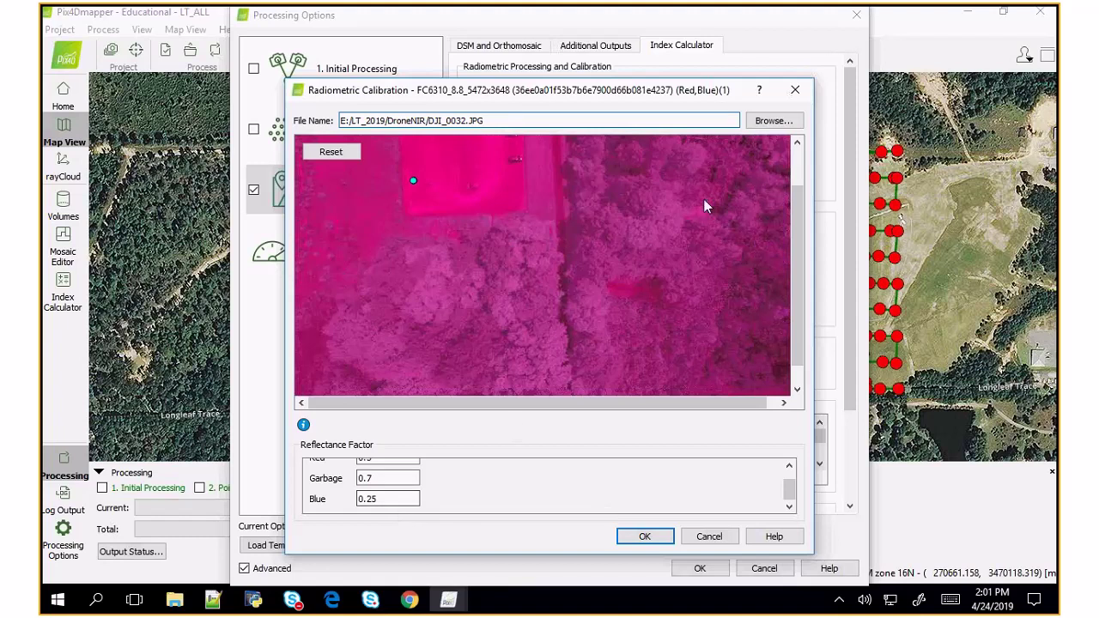
pyautogui.click(794, 90)
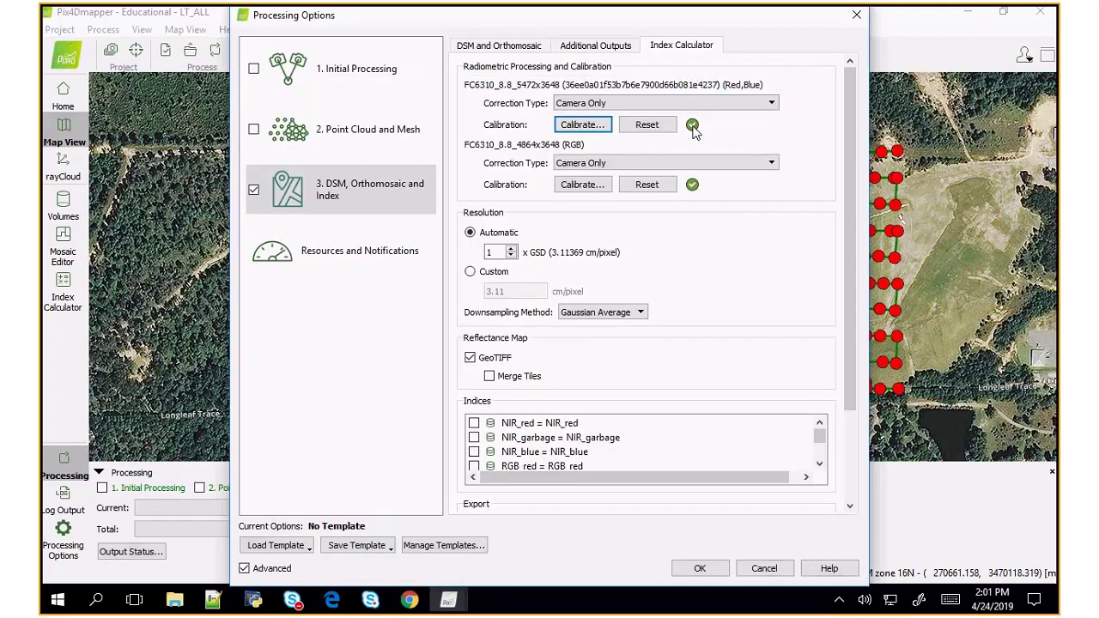
# In the RGB camera's calibration, set Red reflectance to 0.25, then cancel without saving.
pyautogui.click(575, 186)
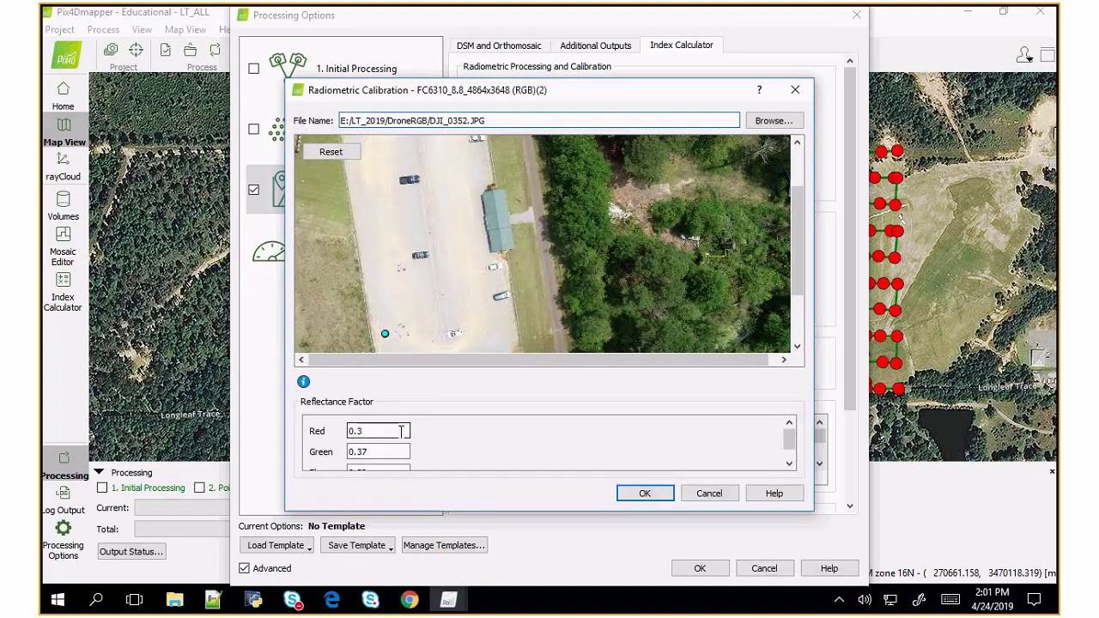
pyautogui.scroll(-1, 400, 431)
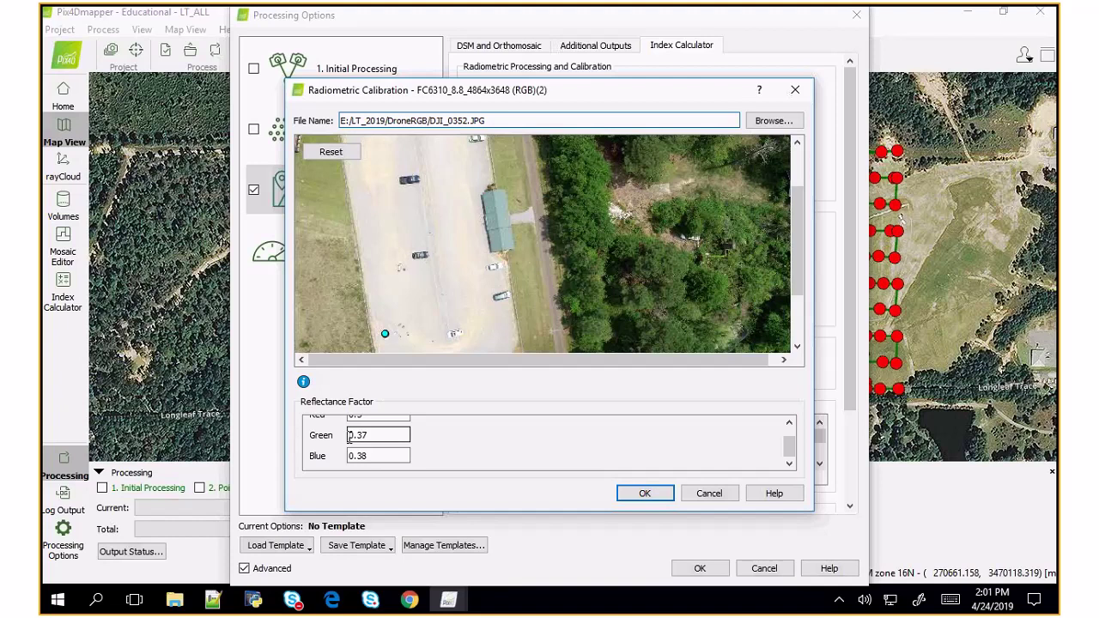
pyautogui.scroll(1, 349, 438)
pyautogui.click(363, 431)
pyautogui.press('BackSpace')
pyautogui.write('25')
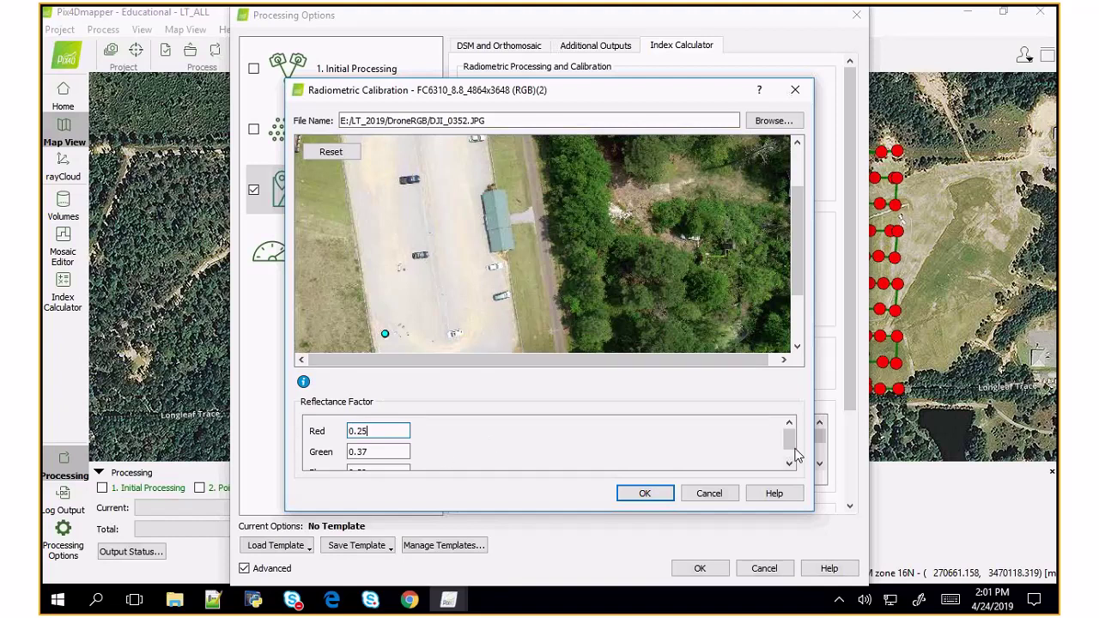
pyautogui.click(655, 436)
pyautogui.click(719, 493)
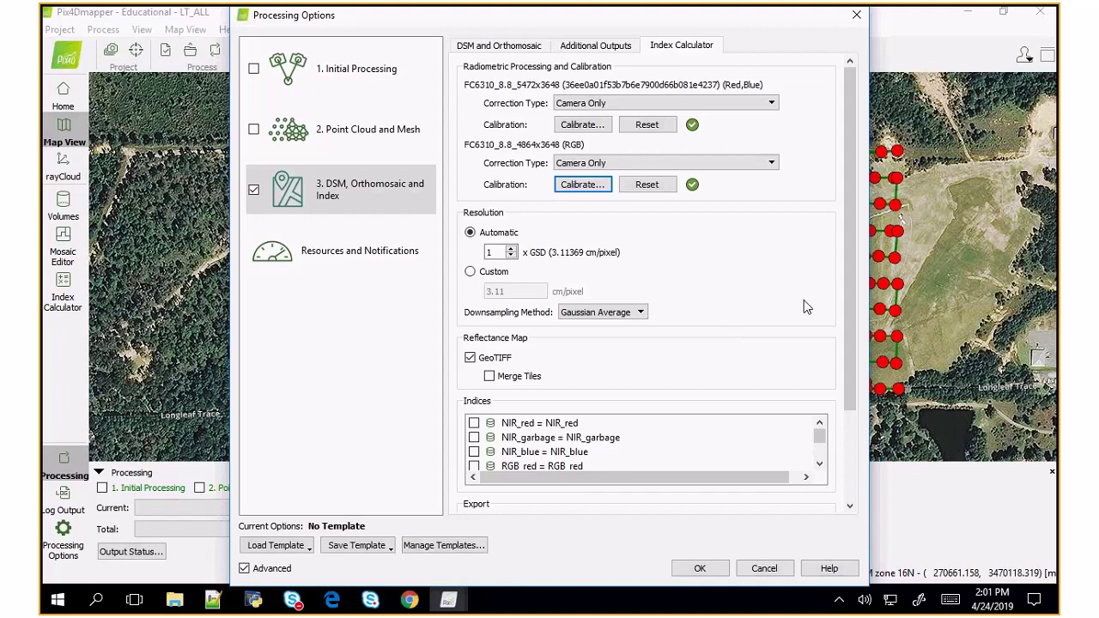
# Cancel Processing Options and open the archived LT_ALL.p4d from E:\LT_2019\archive.
pyautogui.click(762, 572)
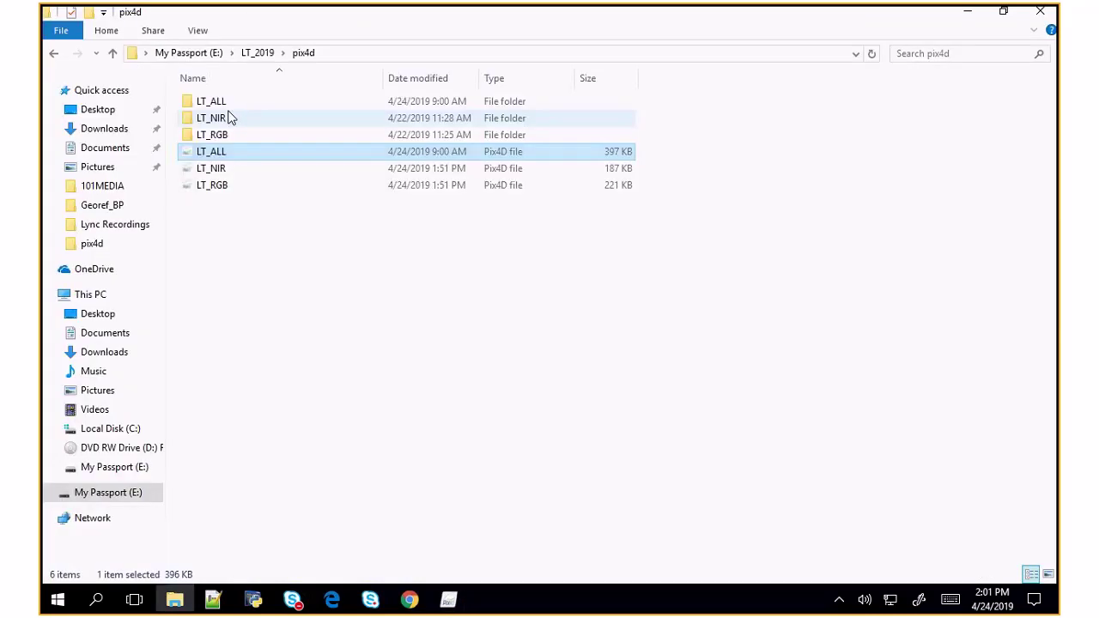
pyautogui.click(258, 53)
pyautogui.doubleClick(233, 105)
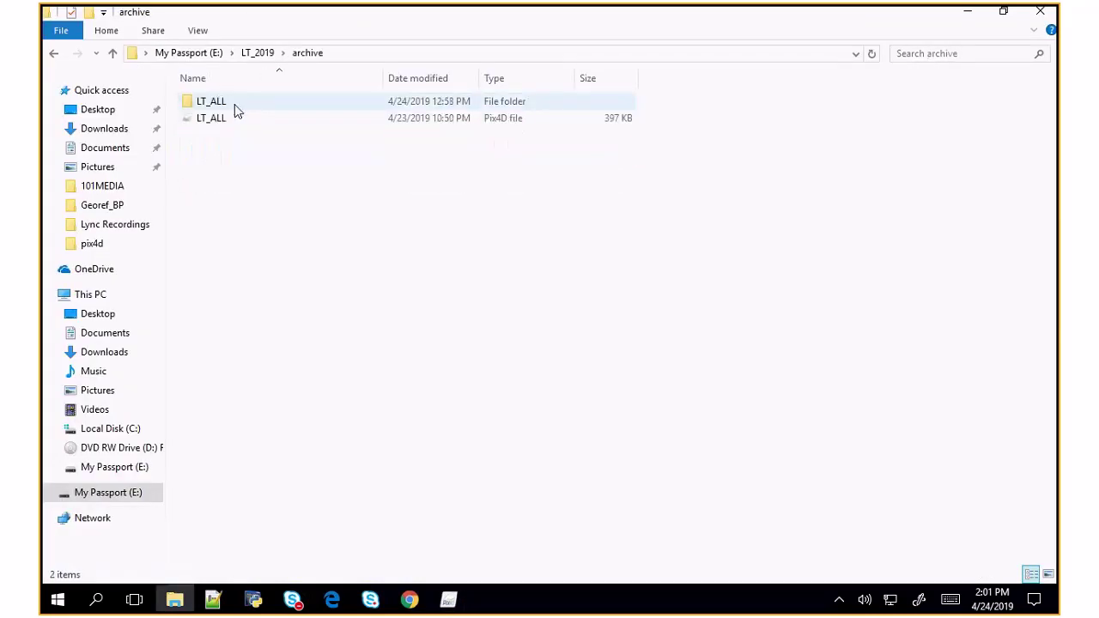
pyautogui.doubleClick(226, 120)
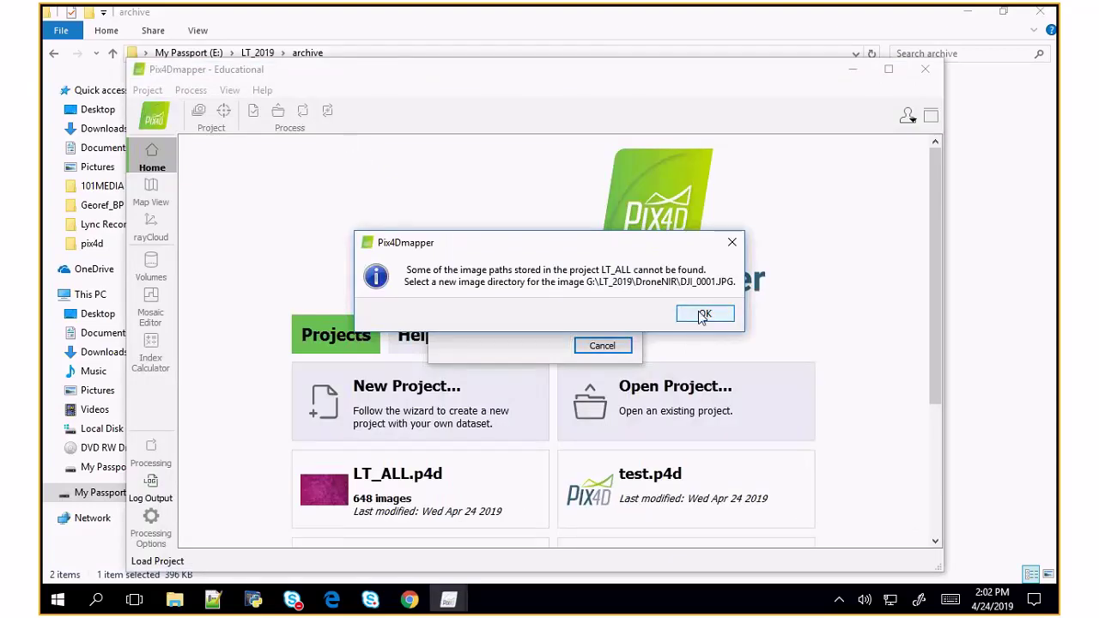
# Dismiss the missing-paths warning and select LT_2019\DroneNIR as the archived project's image folder.
pyautogui.click(704, 315)
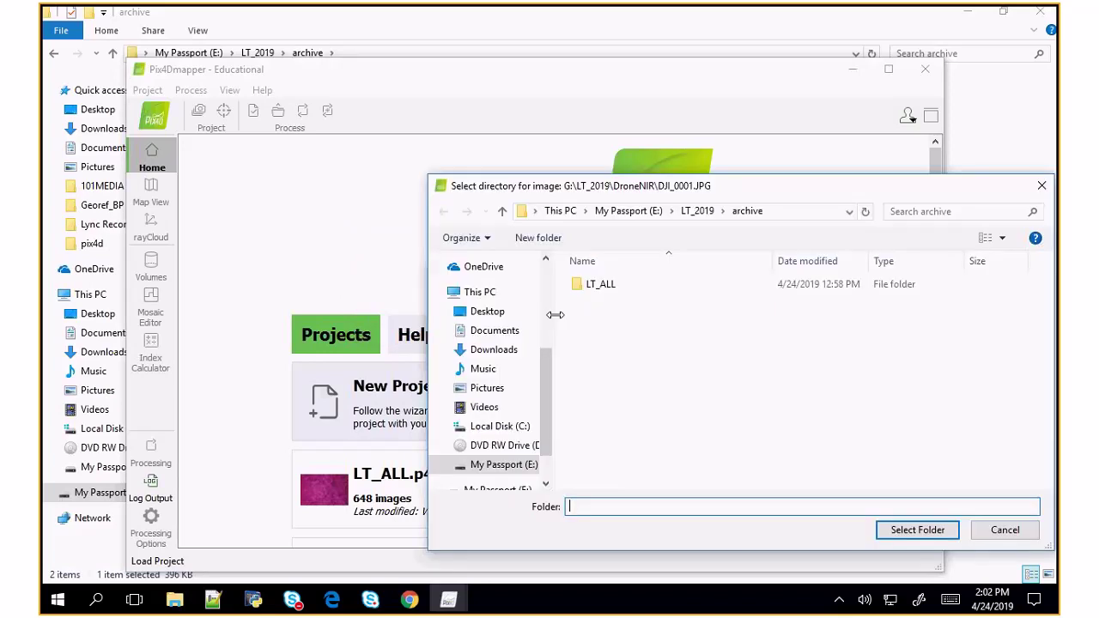
pyautogui.click(696, 210)
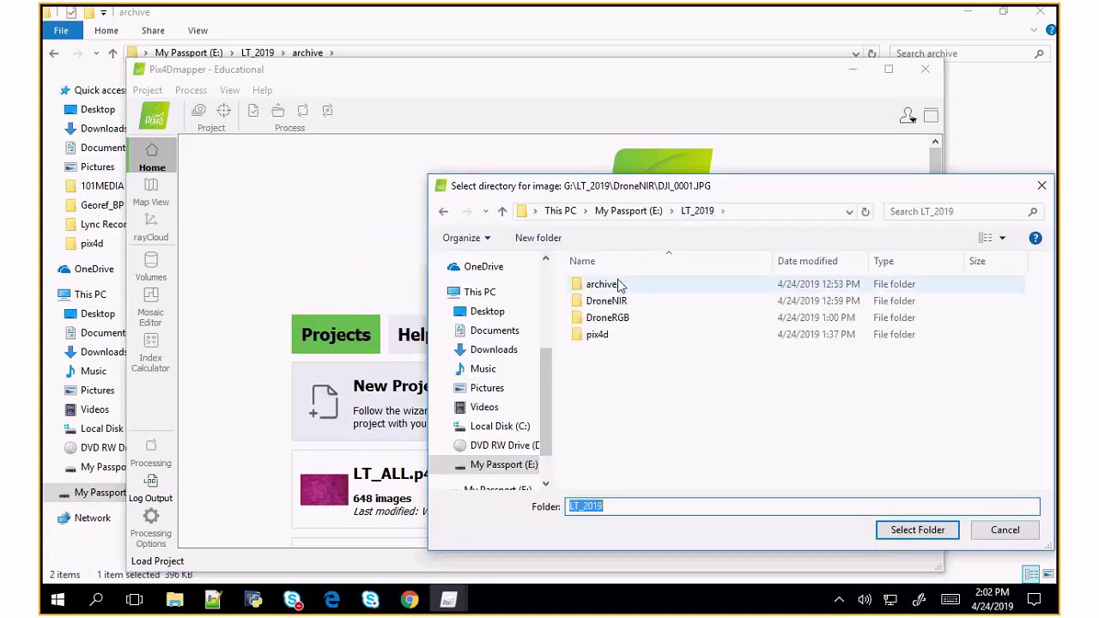
pyautogui.moveTo(638, 184); pyautogui.dragTo(418, 416)
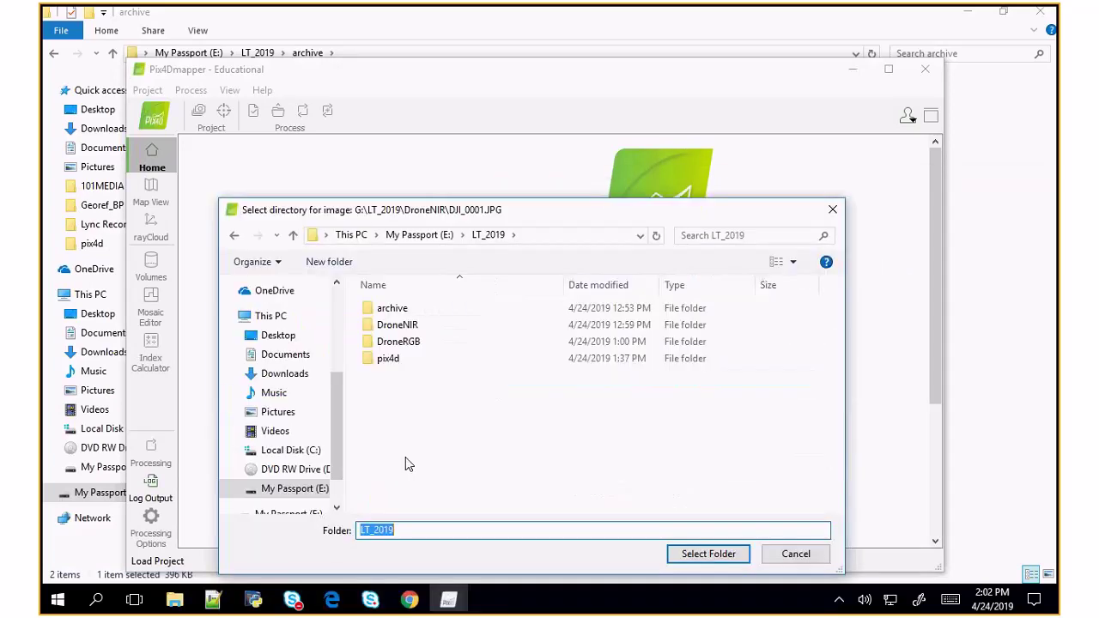
pyautogui.moveTo(486, 215); pyautogui.dragTo(435, 433)
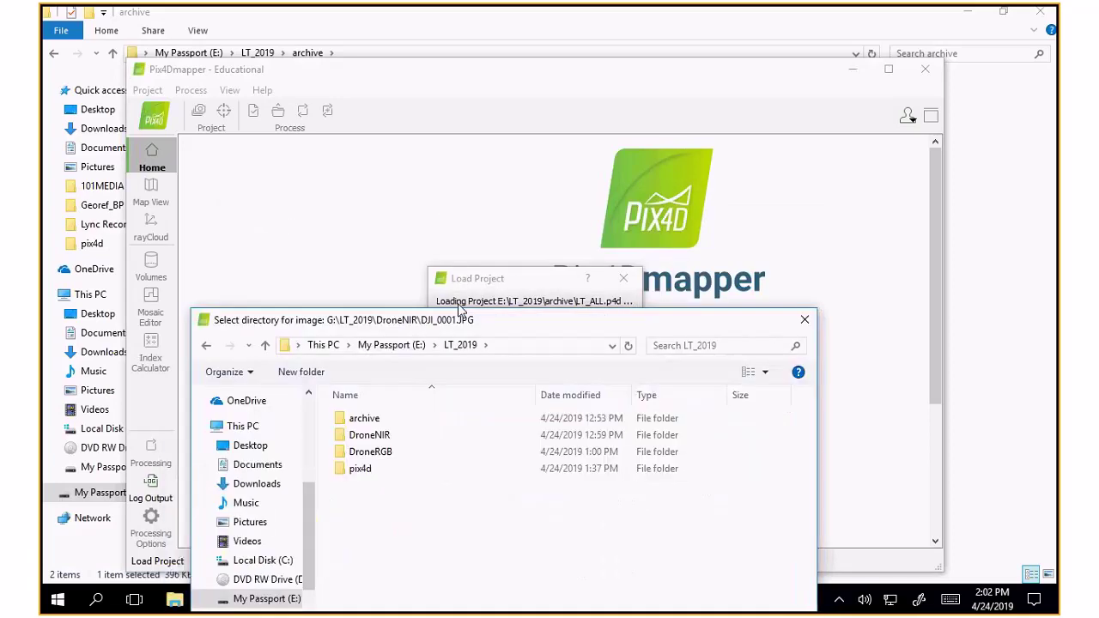
pyautogui.click(525, 316)
pyautogui.click(680, 546)
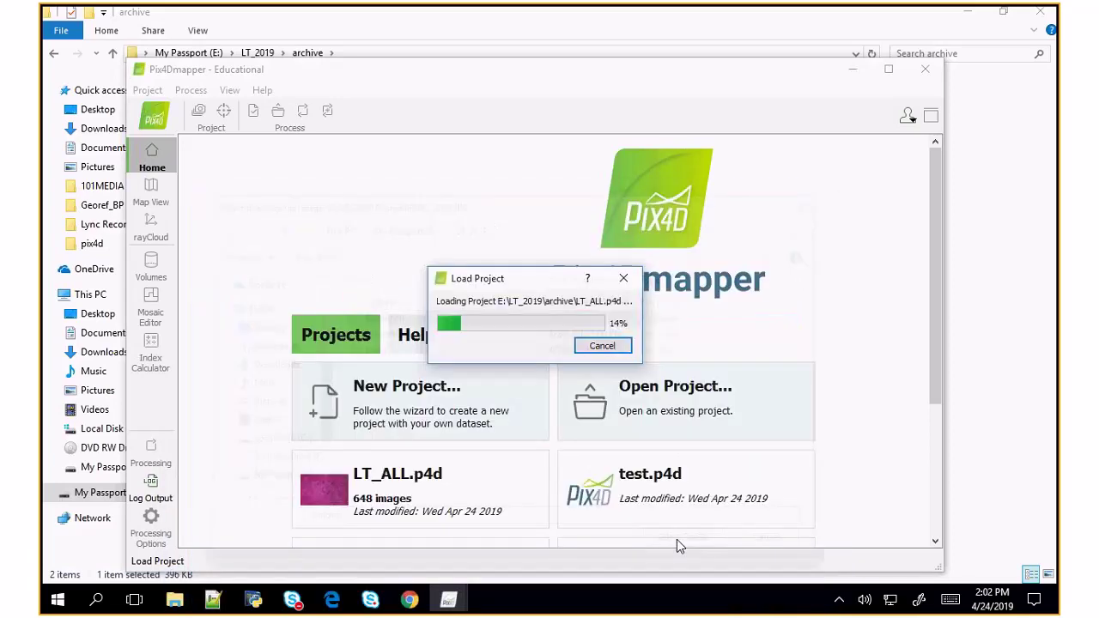
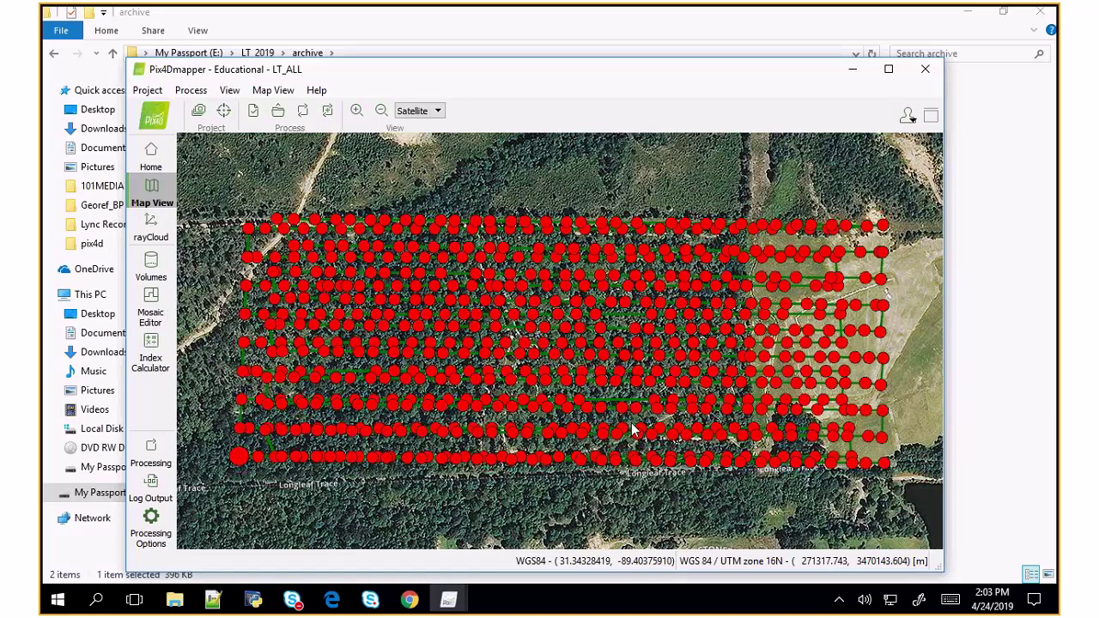
# Preview drone photo DJI_0159.JPG from a flight point, then maximize the Pix4Dmapper window.
pyautogui.doubleClick(595, 325)
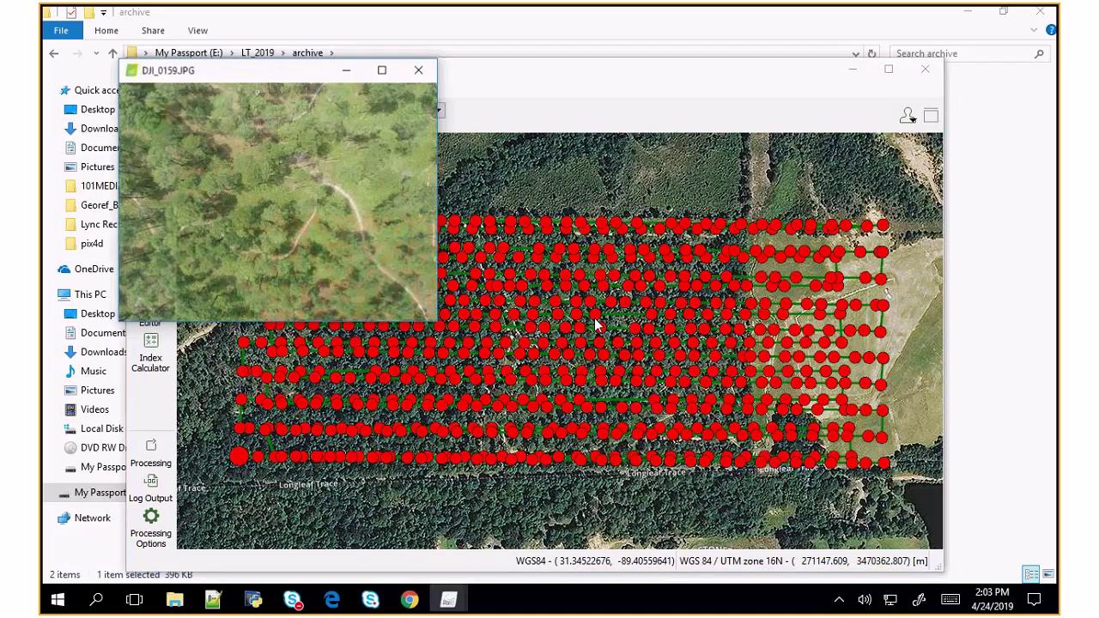
pyautogui.click(459, 97)
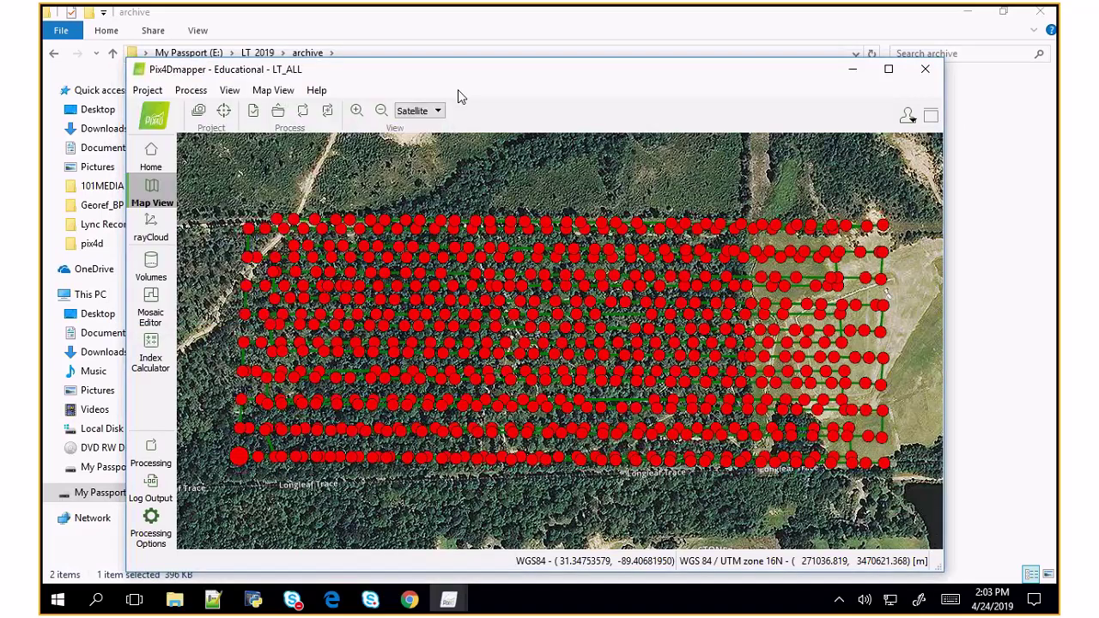
pyautogui.press('super+Up')
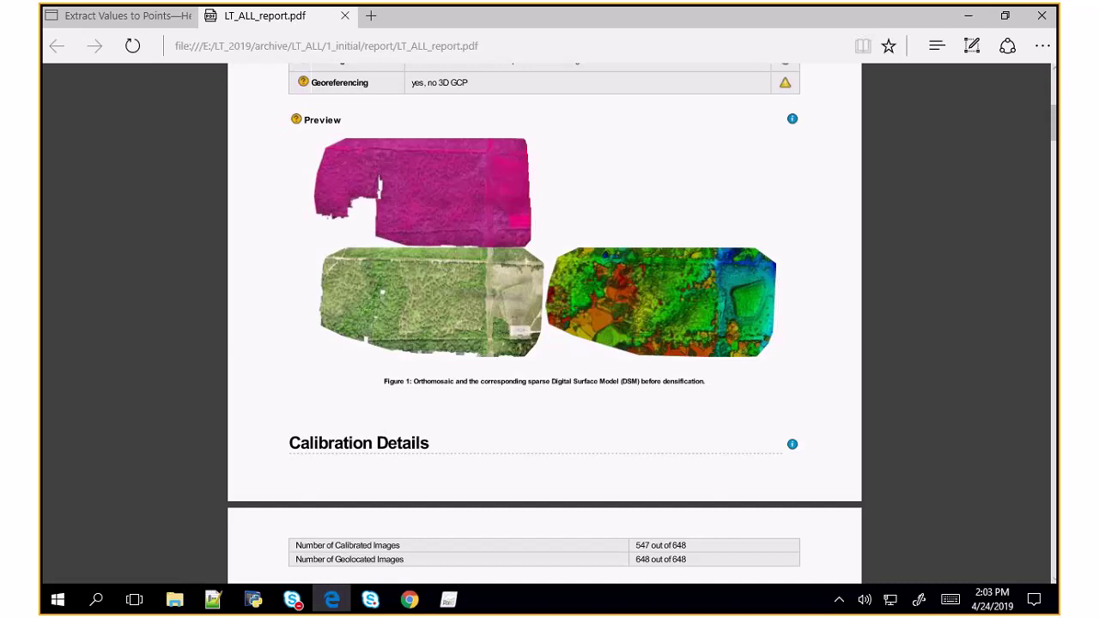
# Set aside the LT_ALL_report.pdf in Edge to return to the 1_initial report folder.
pyautogui.click(967, 15)
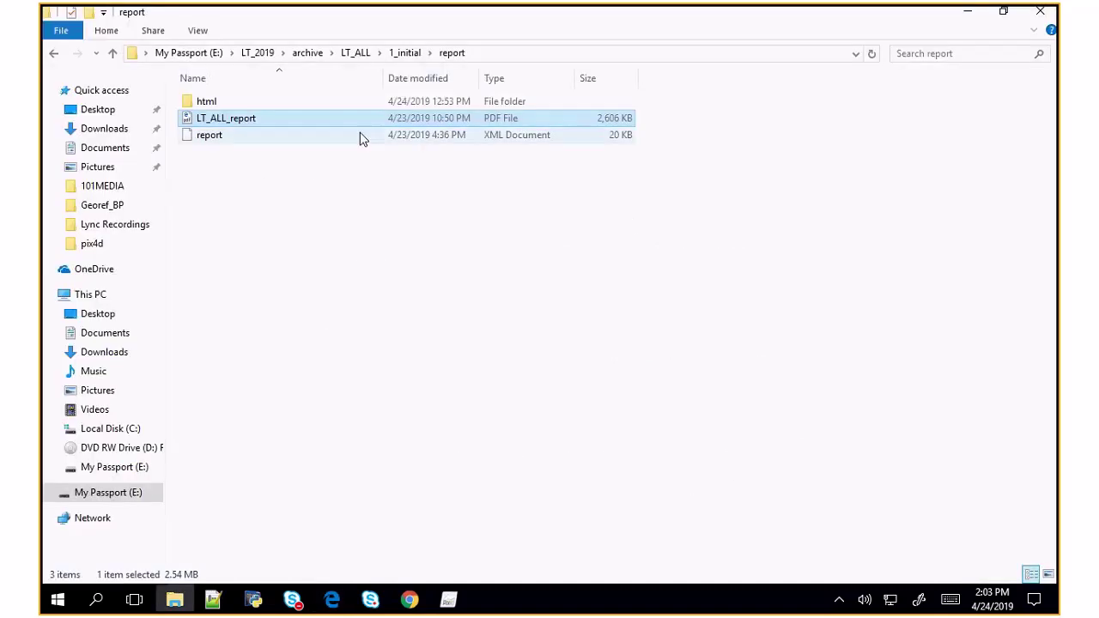
# Go up to LT_ALL and open 3_dsm_ortho > 2_mosaic to check the NIR and RGB mosaics.
pyautogui.click(404, 52)
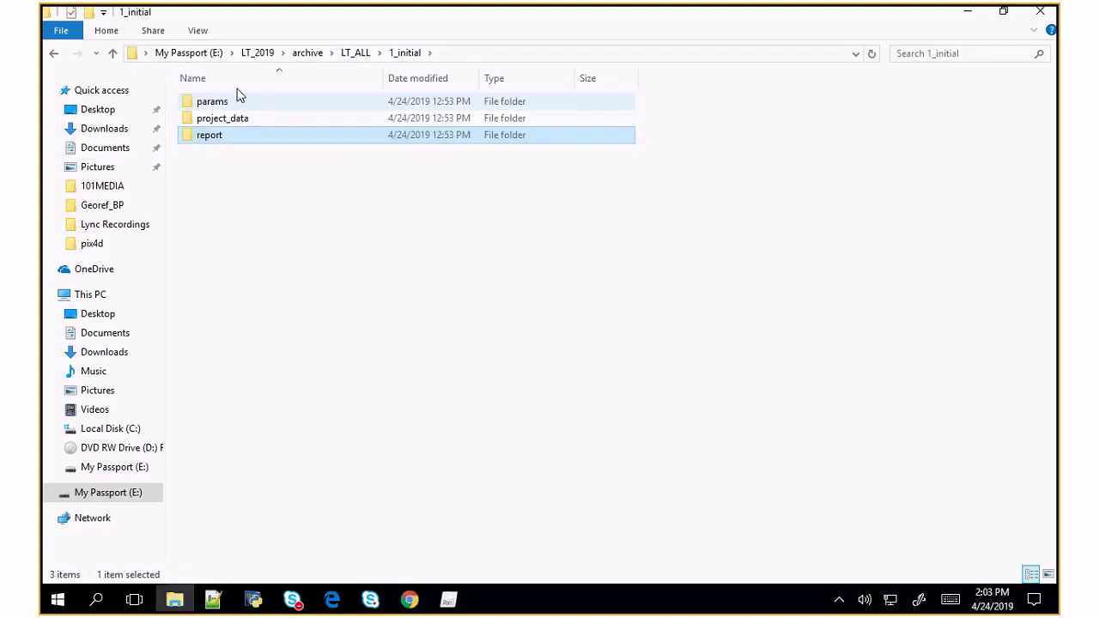
pyautogui.click(356, 53)
pyautogui.doubleClick(243, 136)
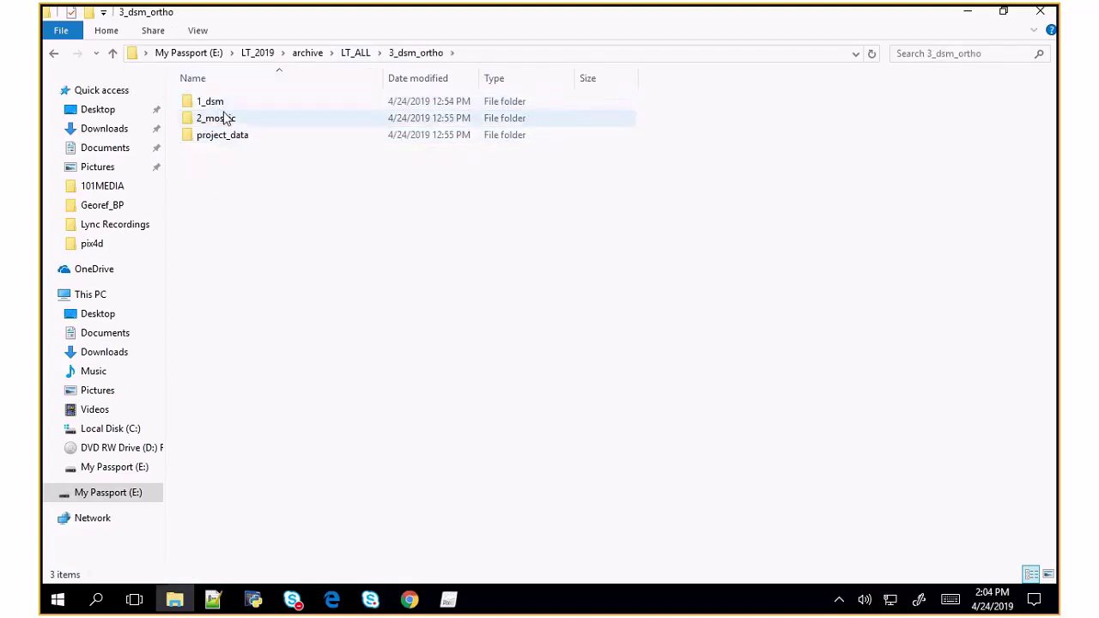
pyautogui.click(211, 101)
pyautogui.doubleClick(226, 118)
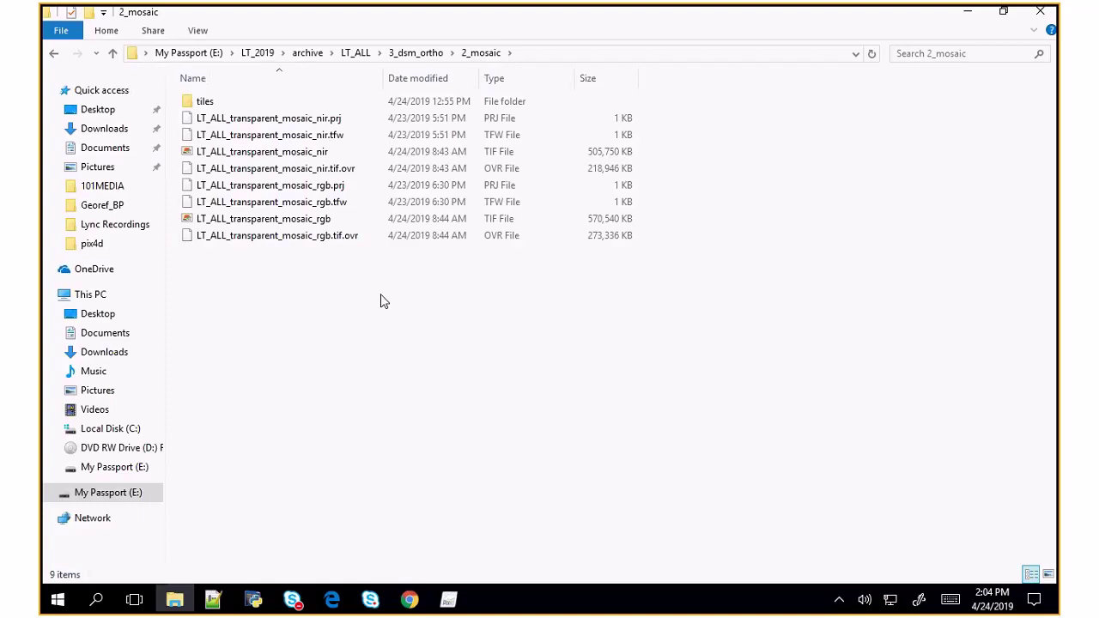
# Navigate to LT_ALL > 4_index > reflectance > tiles to view the reflectance tiles.
pyautogui.click(399, 53)
pyautogui.click(346, 53)
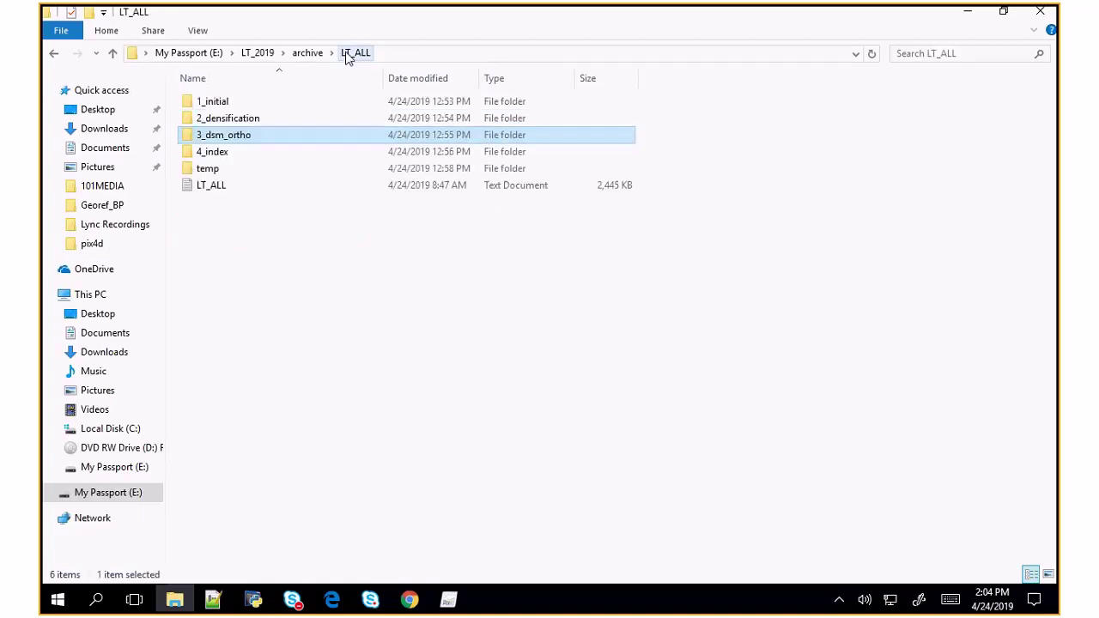
pyautogui.click(209, 155)
pyautogui.doubleClick(211, 160)
pyautogui.doubleClick(224, 118)
pyautogui.doubleClick(210, 101)
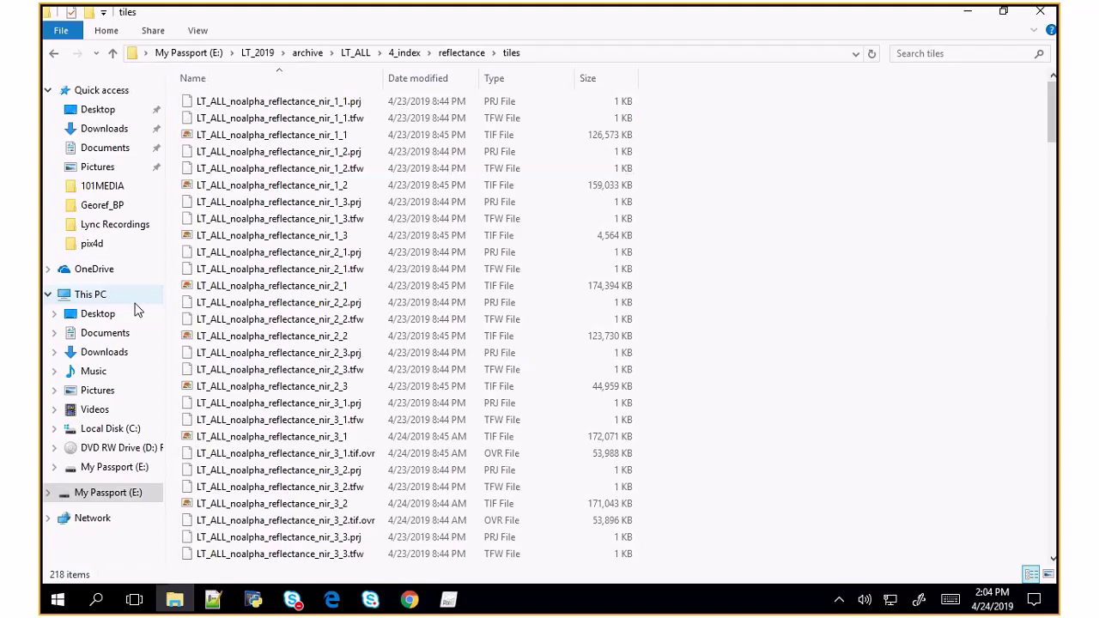
pyautogui.press('super')
# Search 'arc' to launch ArcGIS Pro and start a new project without a template.
pyautogui.press('super+s')
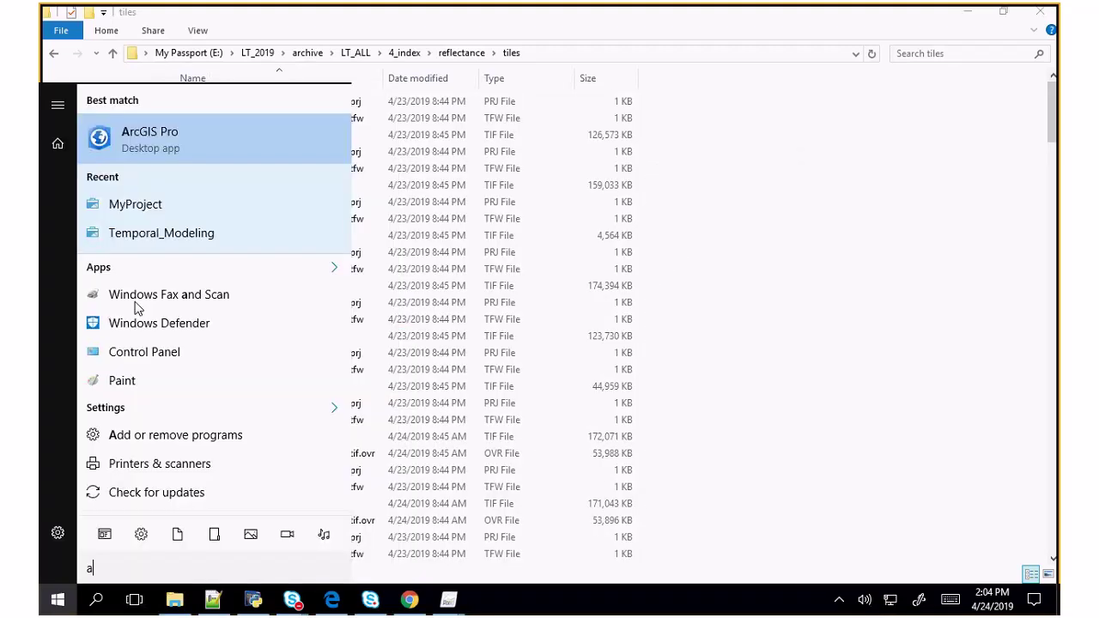
pyautogui.write('arc')
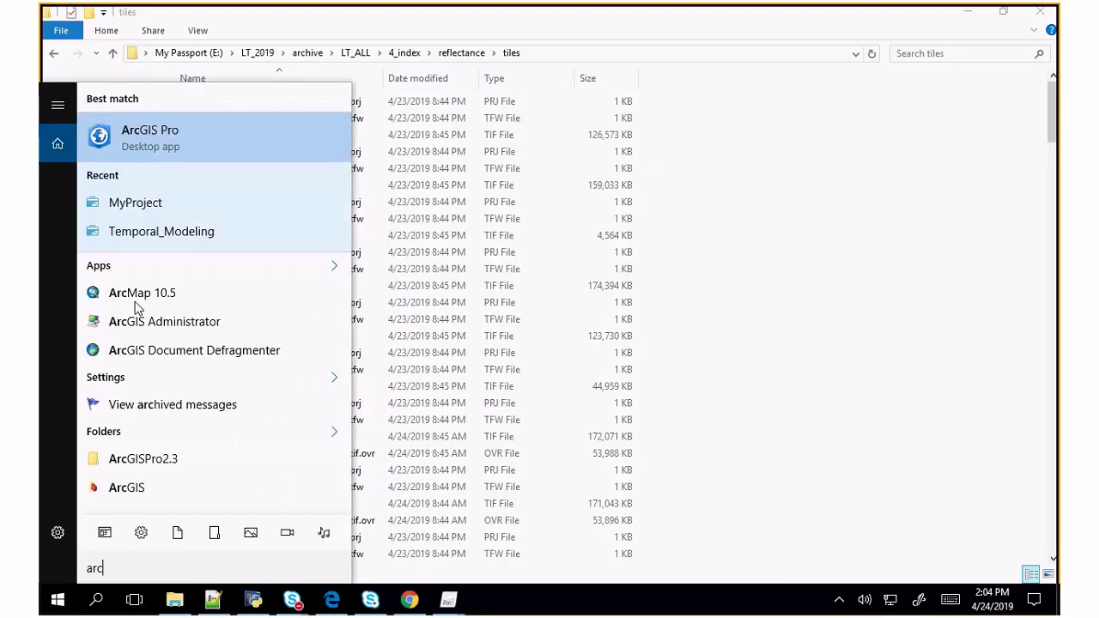
pyautogui.click(182, 129)
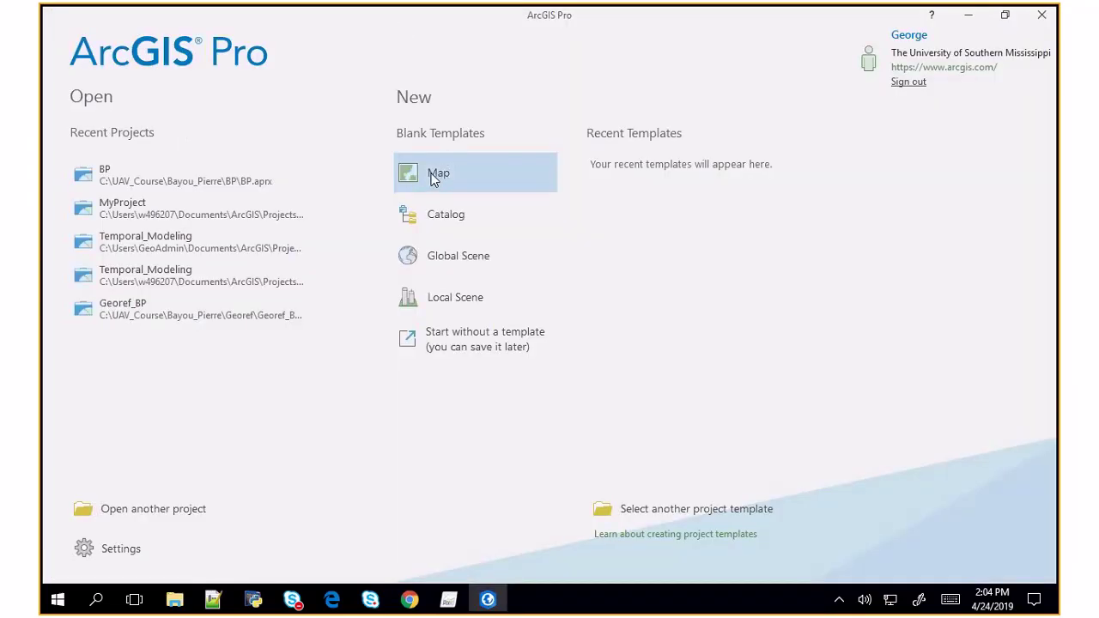
pyautogui.click(488, 358)
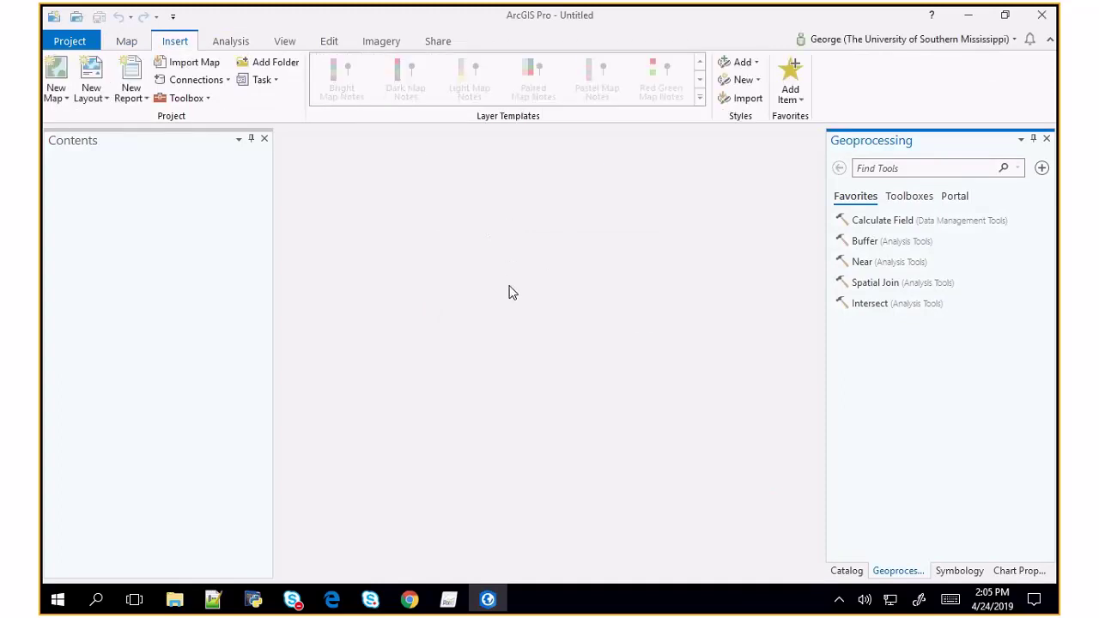
# From Save As, create and open a new folder named LT under C:\UAV_Course.
pyautogui.click(65, 44)
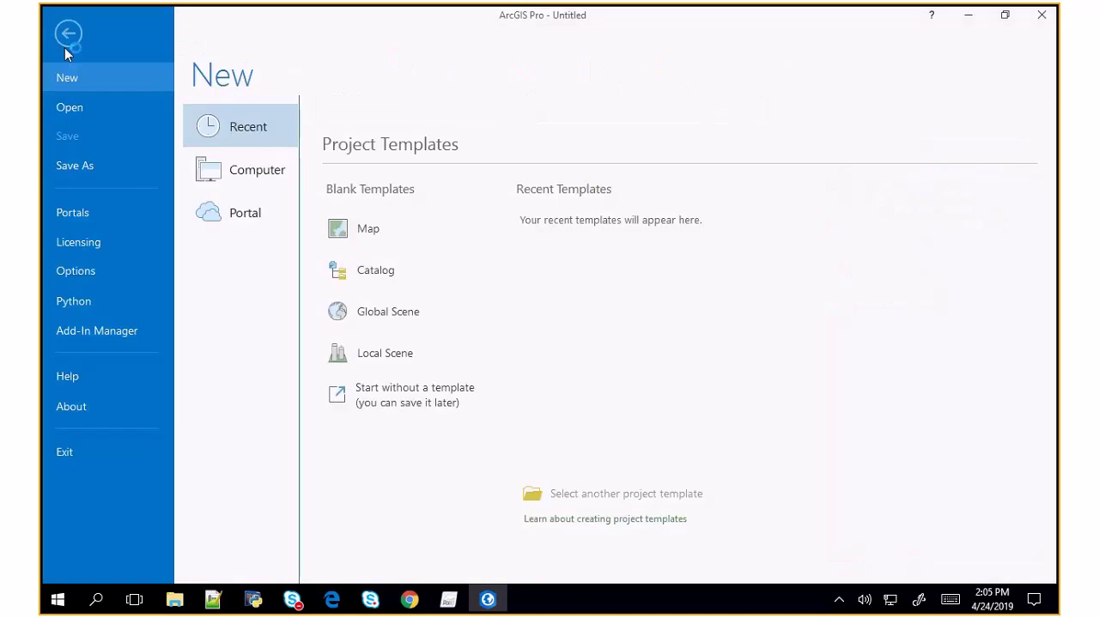
pyautogui.click(84, 174)
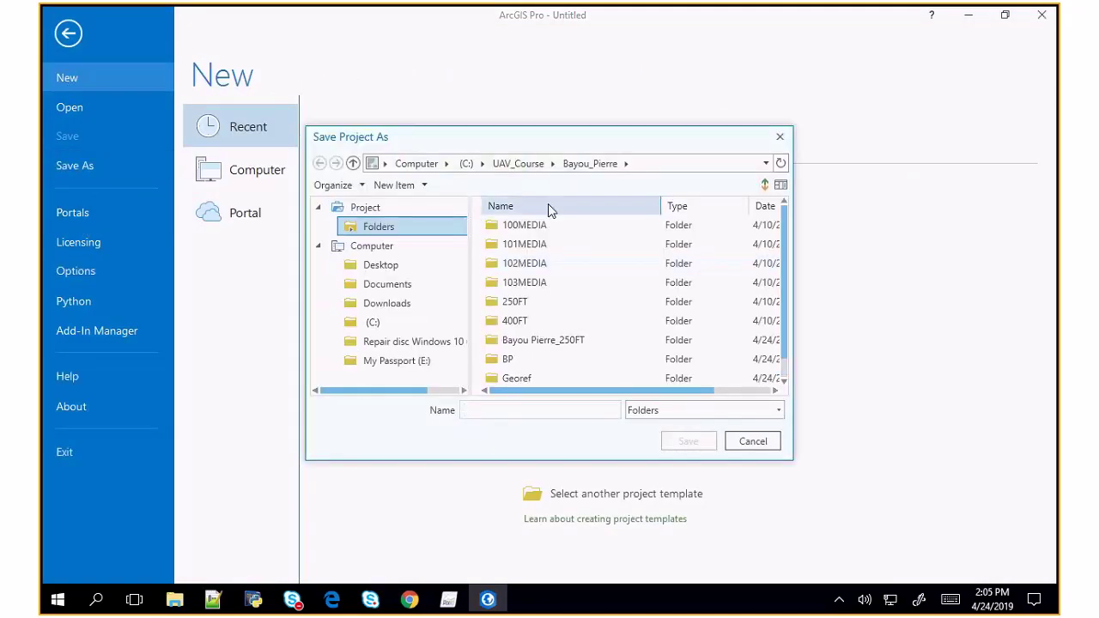
pyautogui.click(518, 164)
pyautogui.rightClick(532, 257)
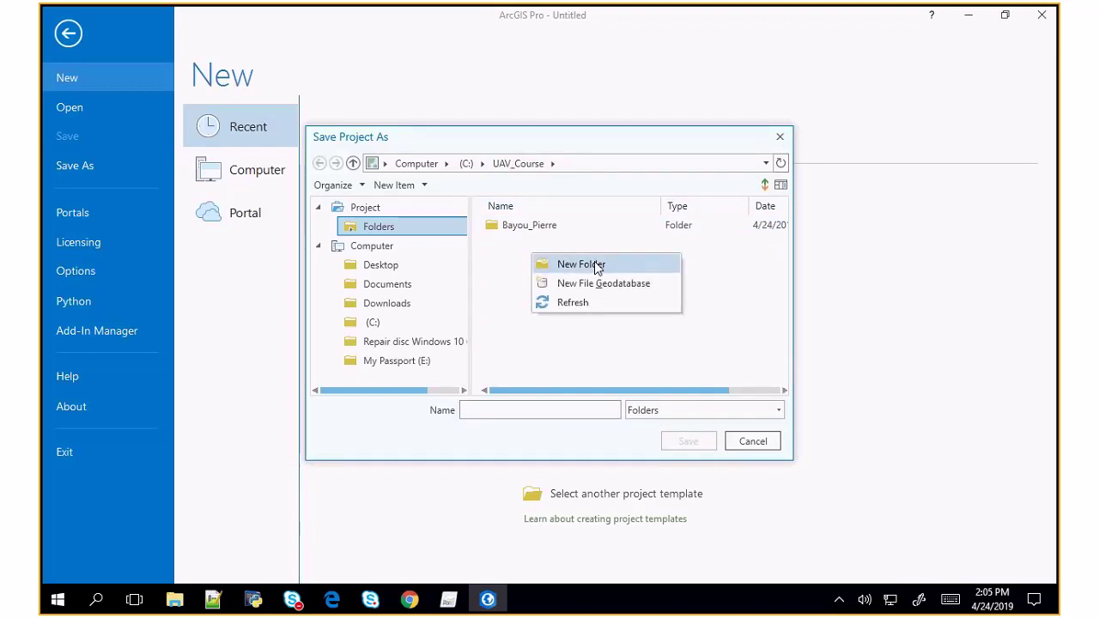
pyautogui.click(597, 264)
pyautogui.write('LT')
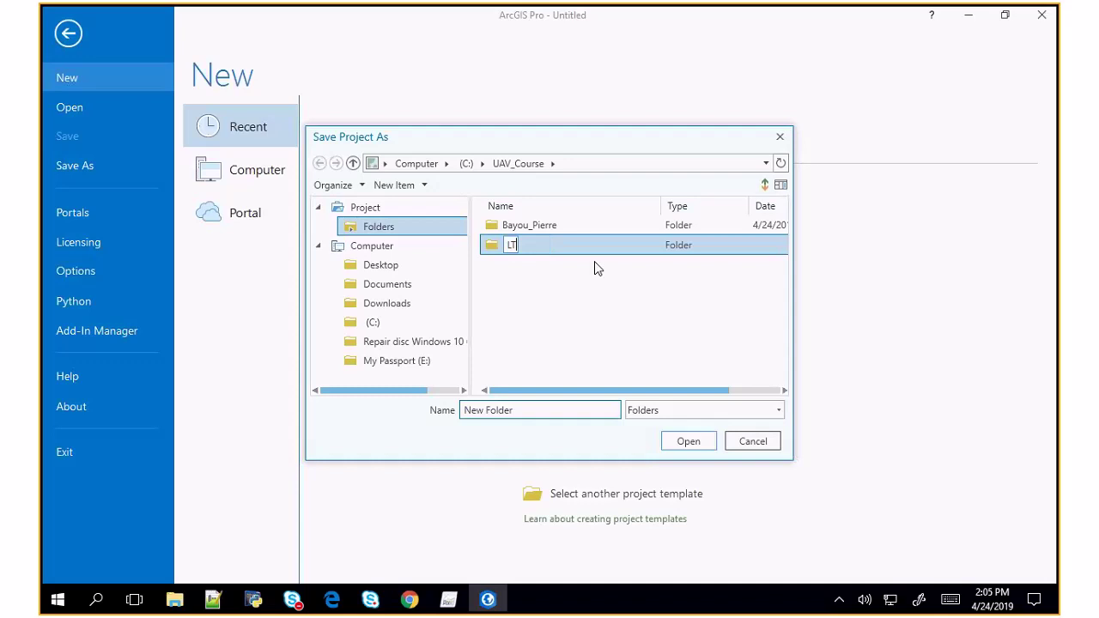
pyautogui.press('Return')
pyautogui.doubleClick(537, 245)
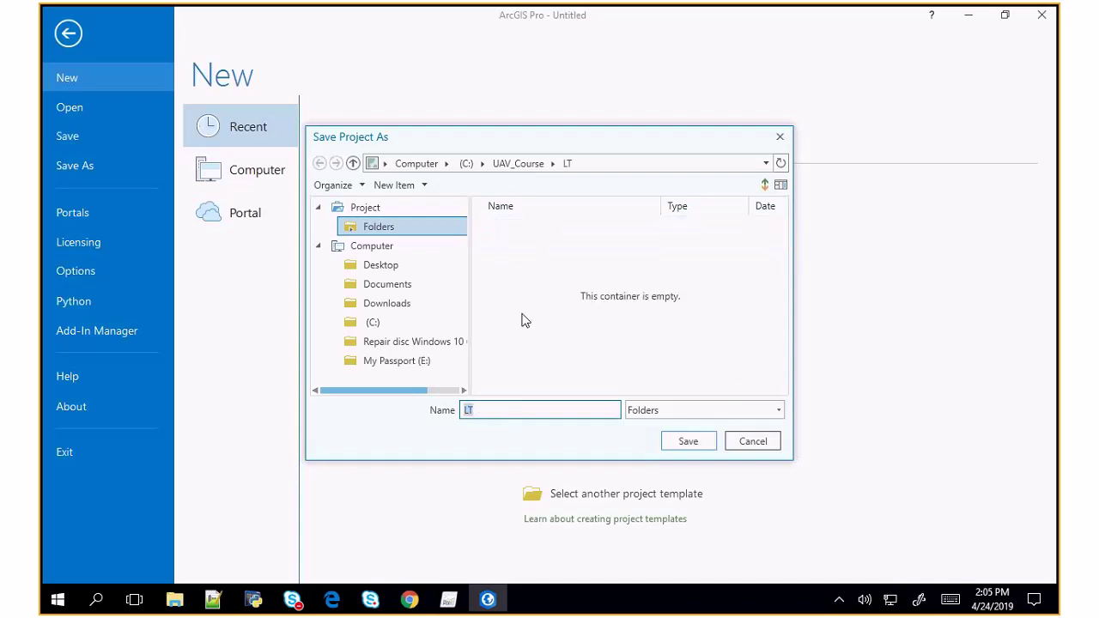
# Save the project as LT_ELC in the LT folder and add a new map.
pyautogui.click(487, 410)
pyautogui.write('_ELC')
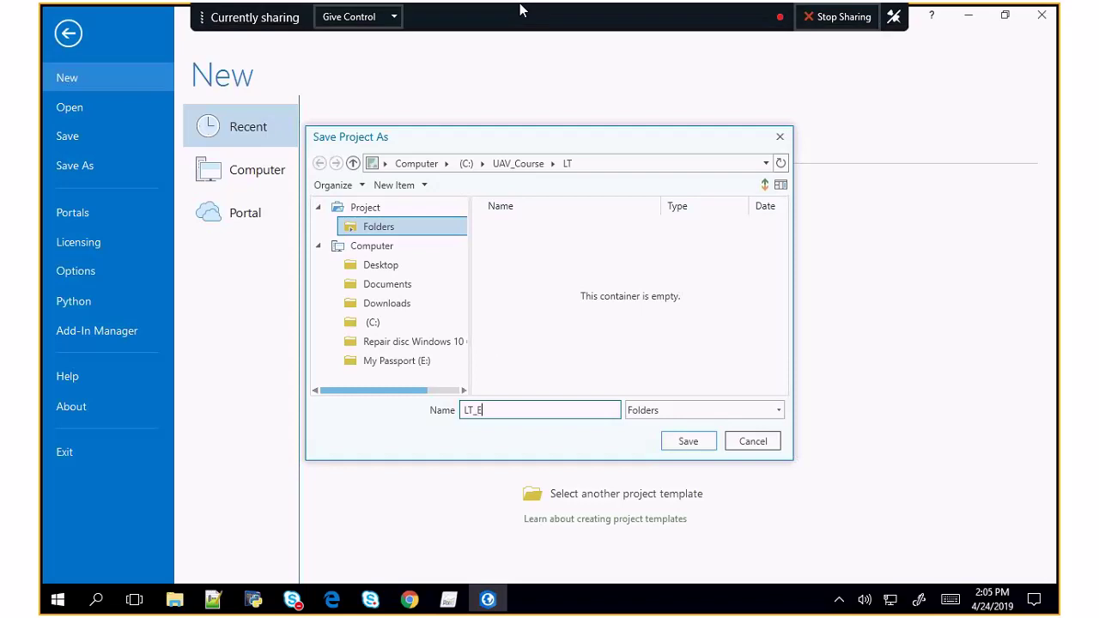
pyautogui.click(693, 441)
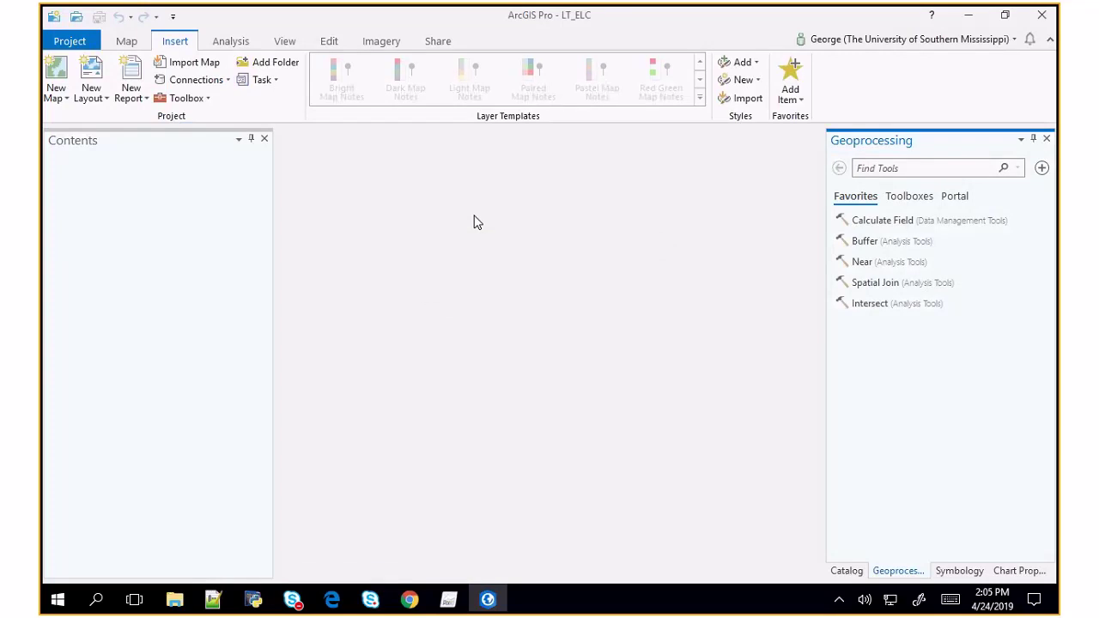
pyautogui.click(64, 78)
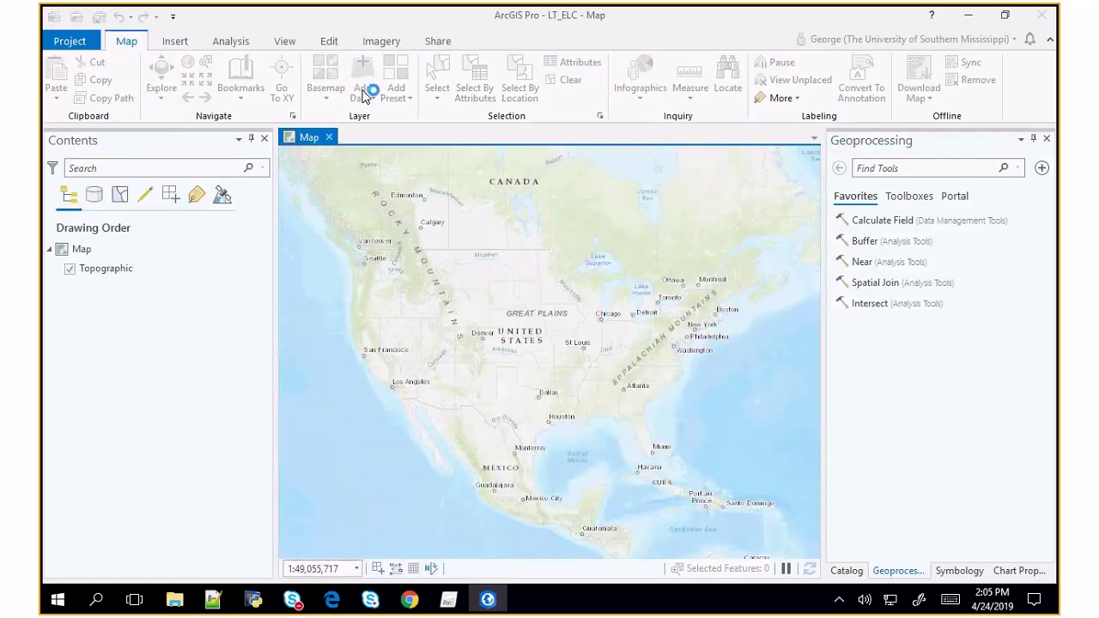
# In Add Data, browse My Passport (E:) > LT_2019 > archive > LT_ALL > 3_dsm_ortho > 2_mosaic.
pyautogui.click(363, 95)
pyautogui.click(382, 120)
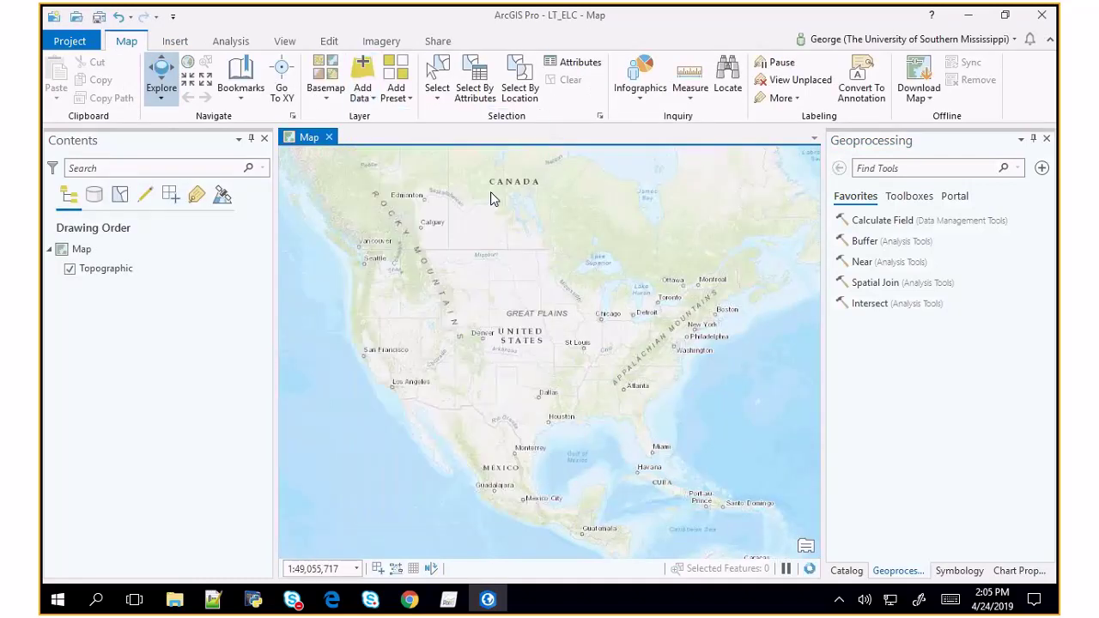
pyautogui.scroll(-2, 434, 318)
pyautogui.click(419, 378)
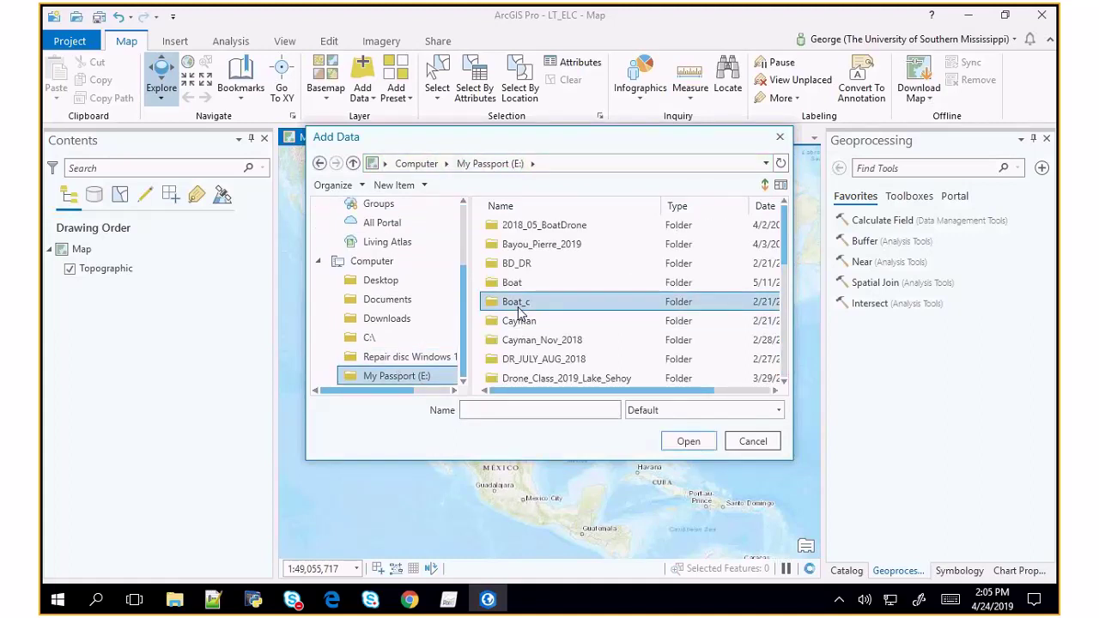
pyautogui.scroll(-1, 524, 344)
pyautogui.doubleClick(528, 375)
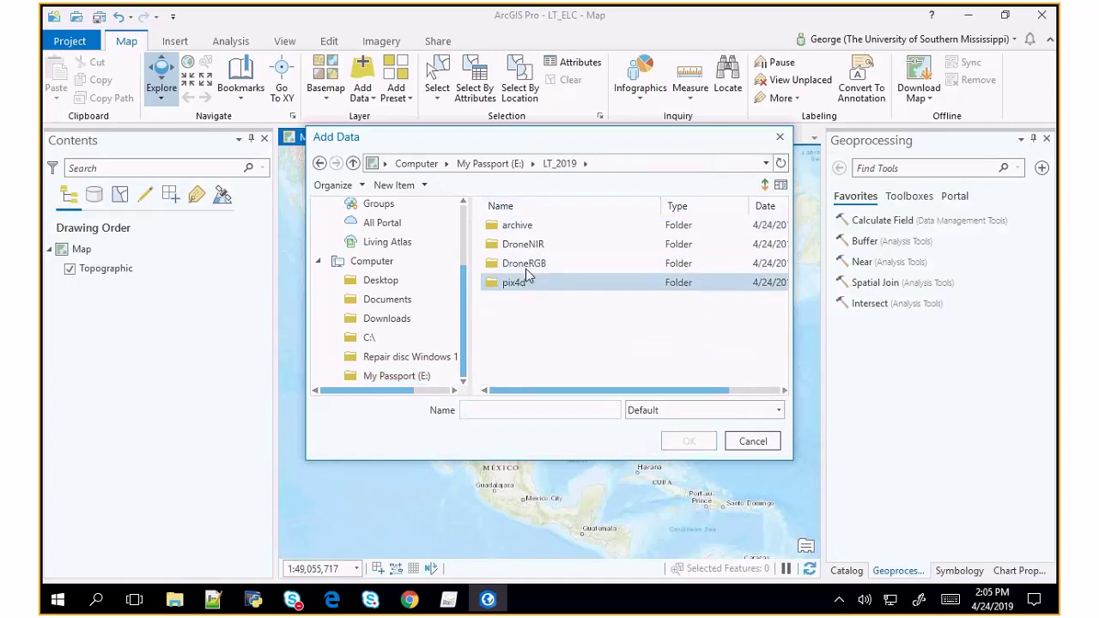
pyautogui.doubleClick(518, 228)
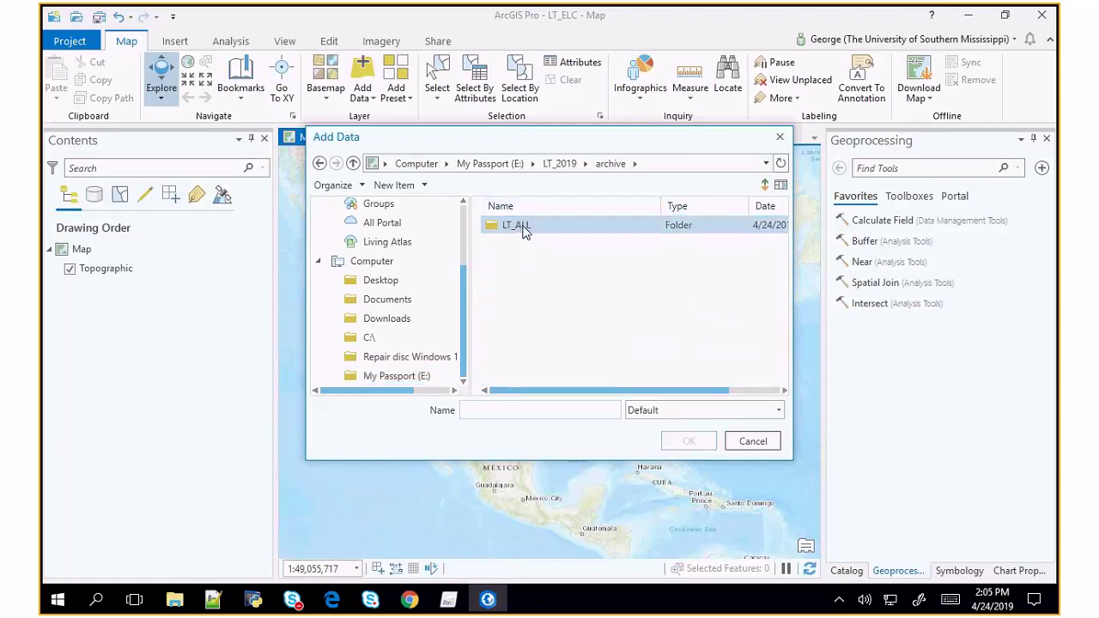
pyautogui.doubleClick(523, 230)
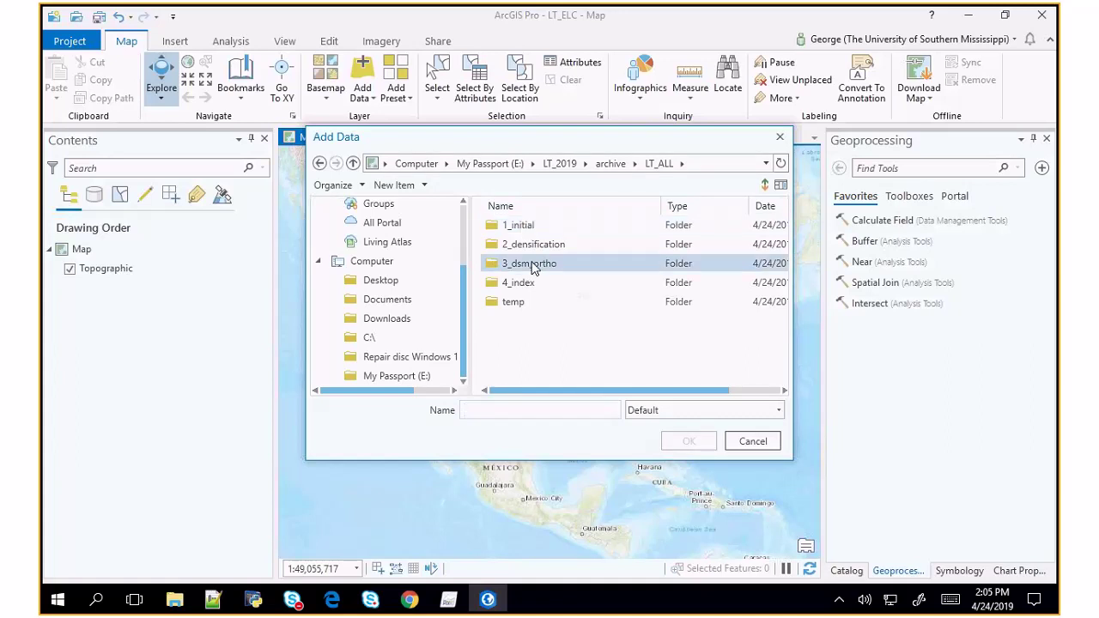
pyautogui.doubleClick(528, 263)
pyautogui.doubleClick(521, 245)
# Add both LT_ALL_transparent_mosaic_nir.tif and LT_ALL_transparent_mosaic_rgb.tif to the map.
pyautogui.click(656, 164)
pyautogui.doubleClick(515, 244)
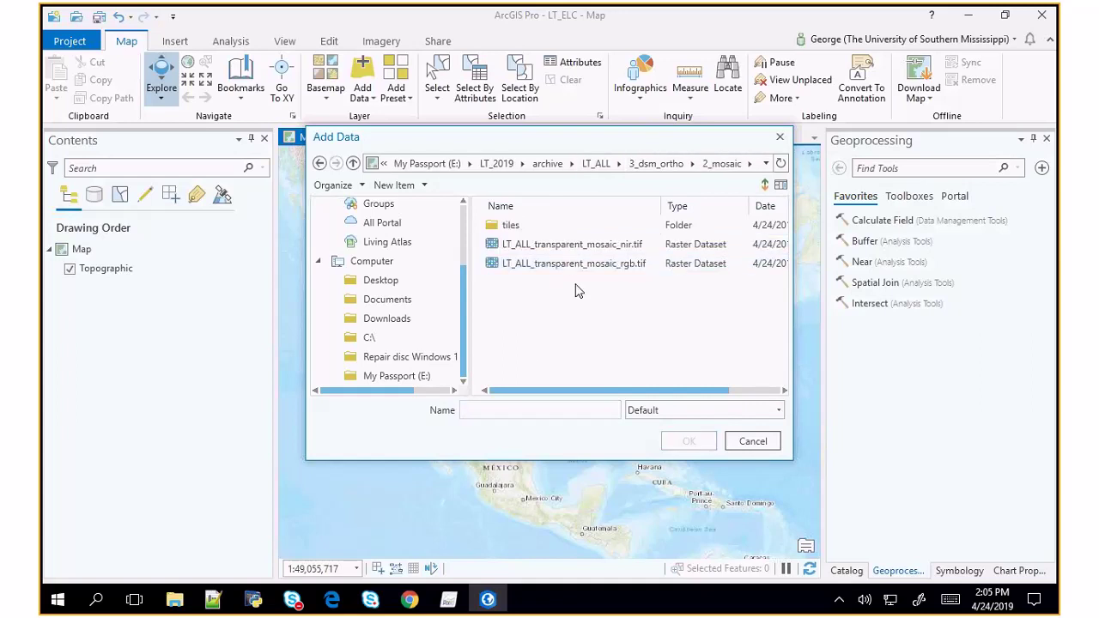
pyautogui.hotkey('ctrl', 'a')
pyautogui.click(688, 440)
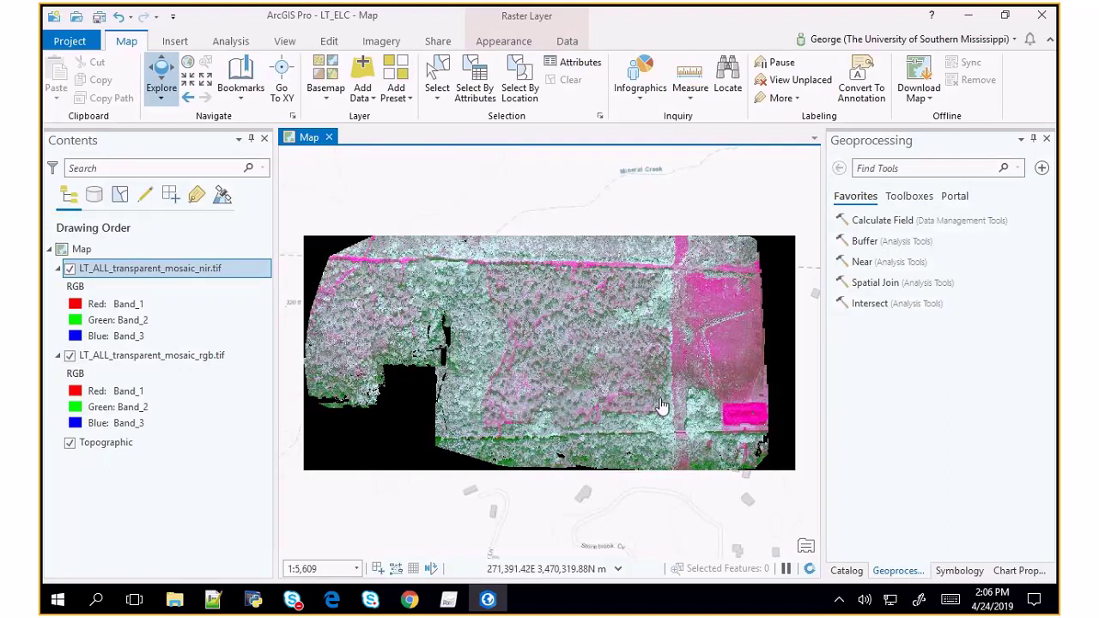
# Zoom into the NIR mosaic to about 1:1,470 and pan across the forest canopy and clearings.
pyautogui.scroll(3, 661, 405)
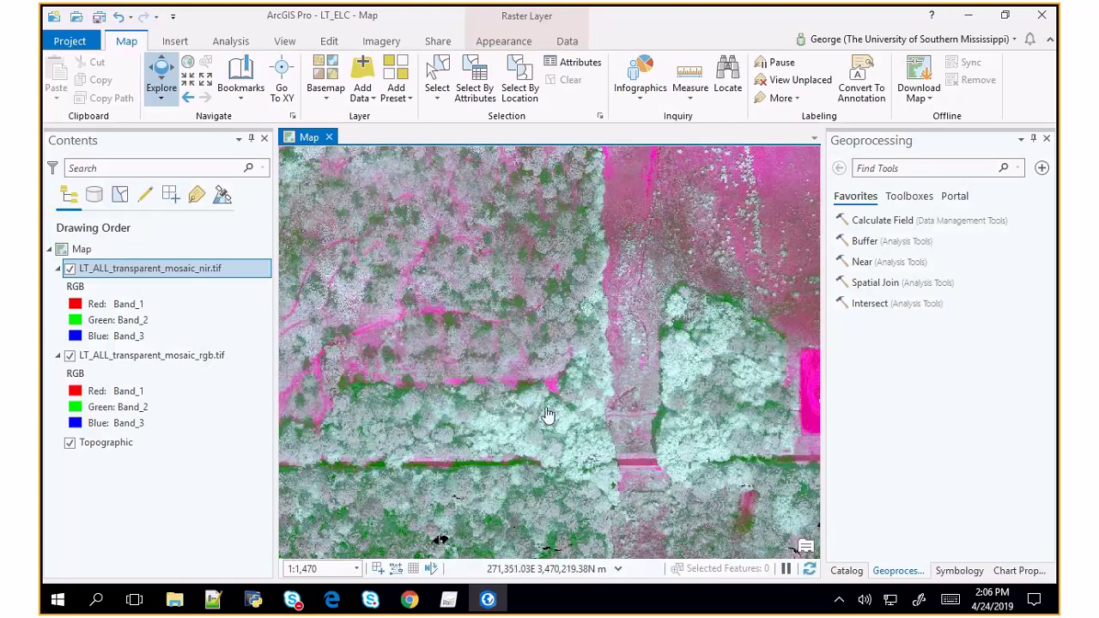
pyautogui.moveTo(479, 406); pyautogui.dragTo(626, 419)
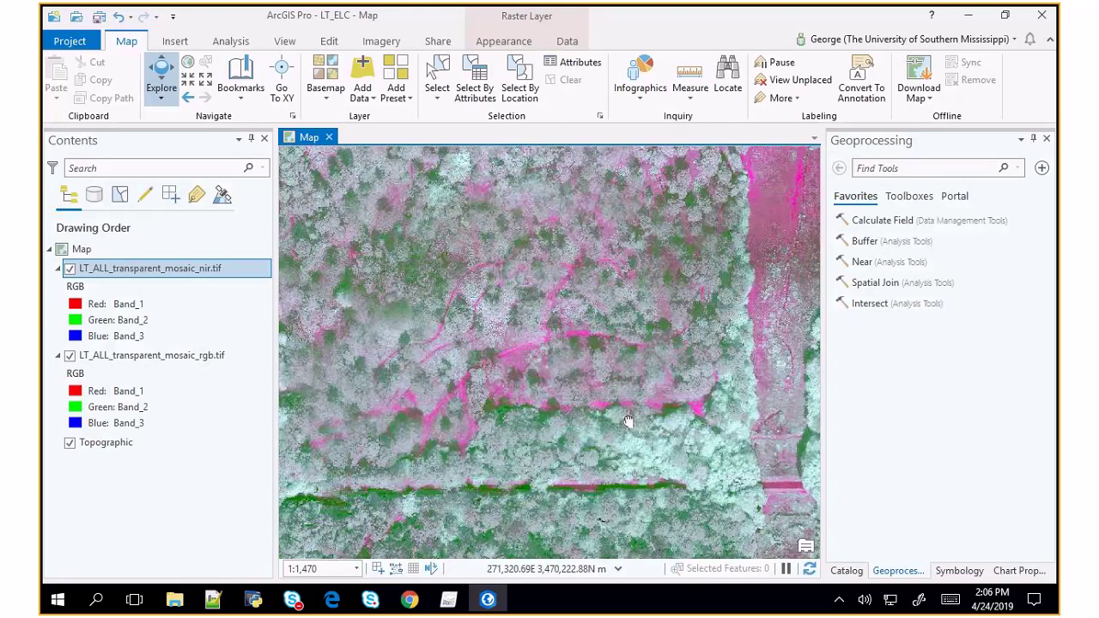
pyautogui.moveTo(693, 370); pyautogui.dragTo(457, 341)
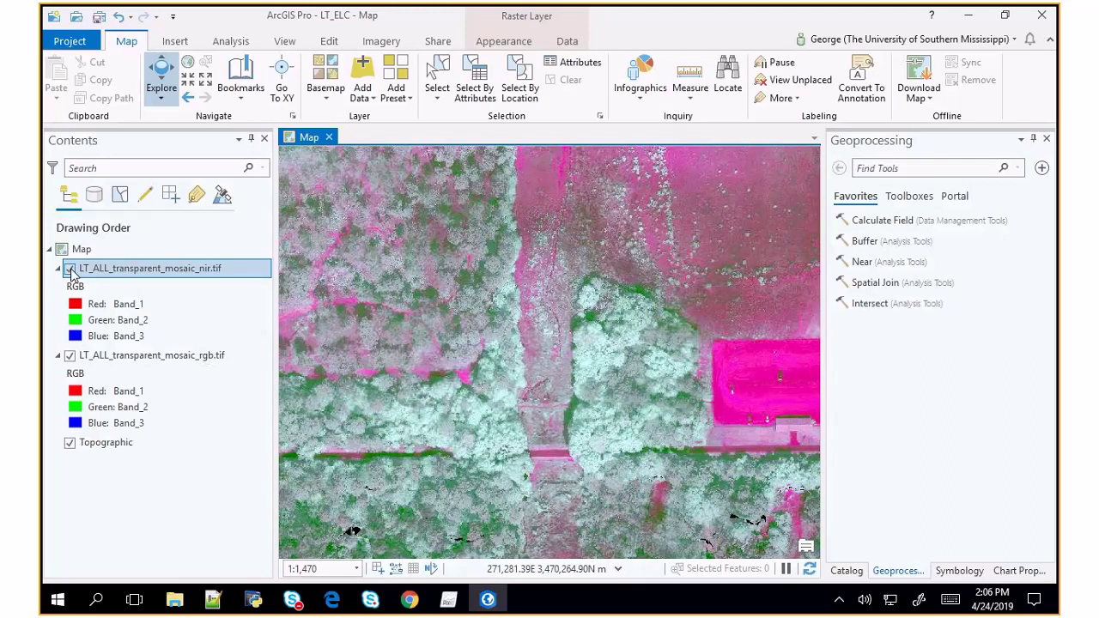
# Toggle the nir layer repeatedly over the parking lot and a parked car to compare NIR with RGB.
pyautogui.click(70, 269)
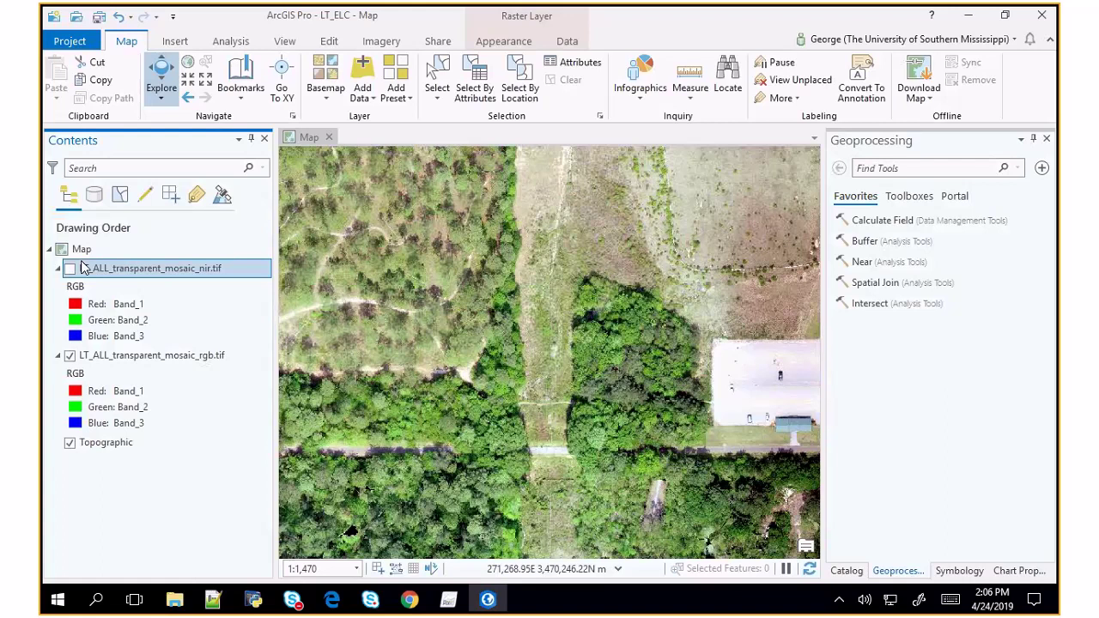
pyautogui.scroll(8, 441, 335)
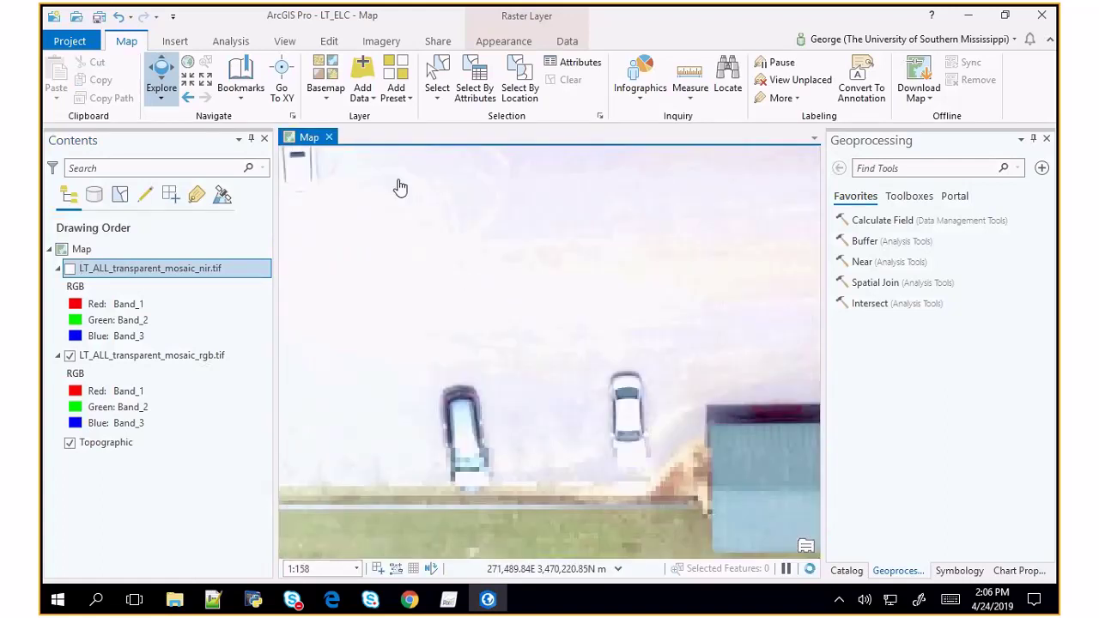
pyautogui.click(70, 270)
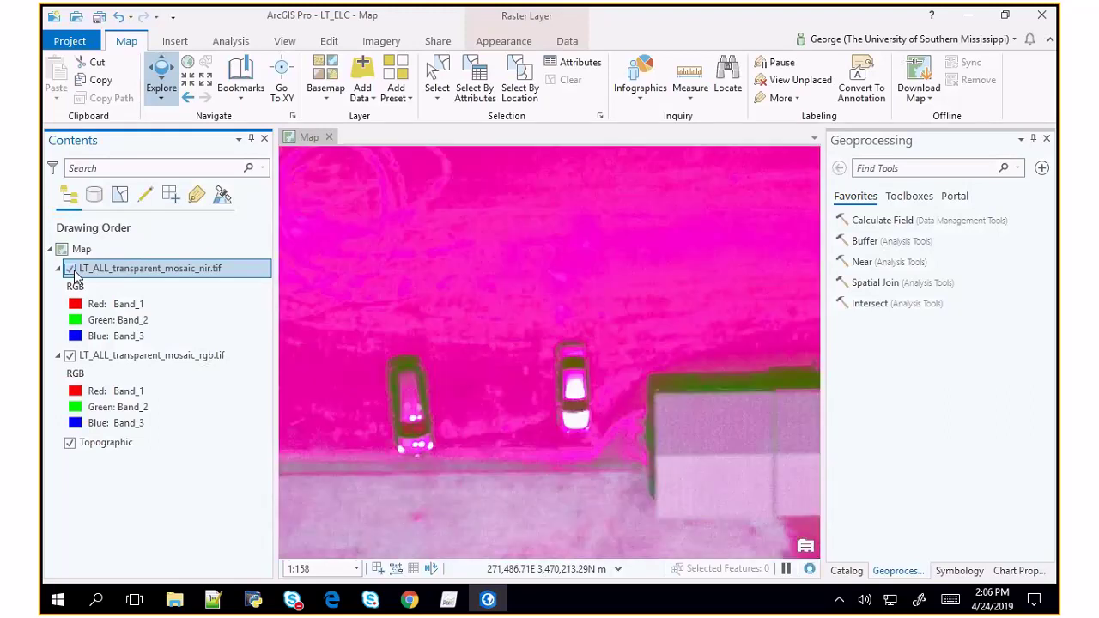
pyautogui.scroll(4, 521, 418)
pyautogui.moveTo(638, 360); pyautogui.dragTo(343, 368)
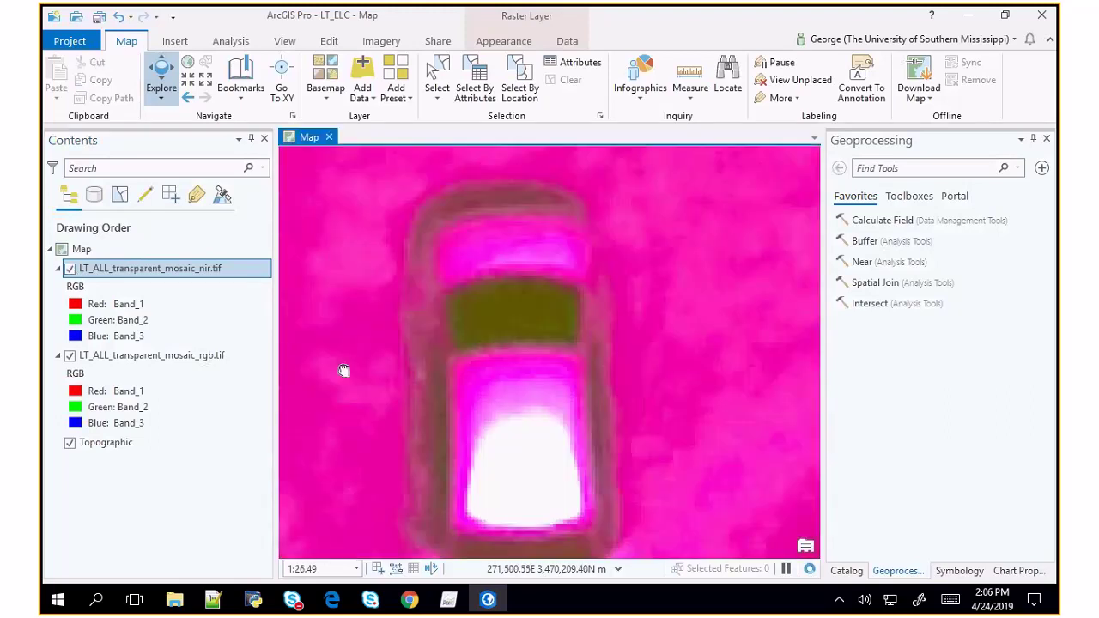
pyautogui.click(70, 269)
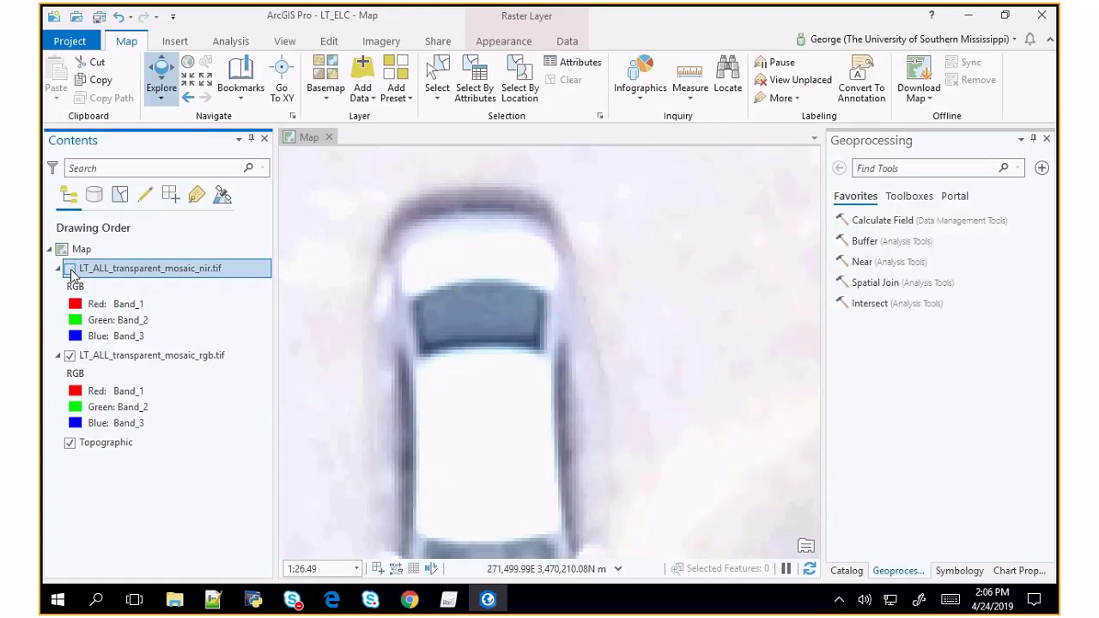
pyautogui.click(70, 269)
pyautogui.click(70, 269)
pyautogui.click(69, 269)
pyautogui.click(69, 268)
pyautogui.click(69, 269)
pyautogui.click(69, 269)
pyautogui.click(70, 268)
pyautogui.click(69, 268)
# Move to the blue-roofed building and flip the nir layer to compare its roof in NIR and RGB.
pyautogui.scroll(-3, 513, 314)
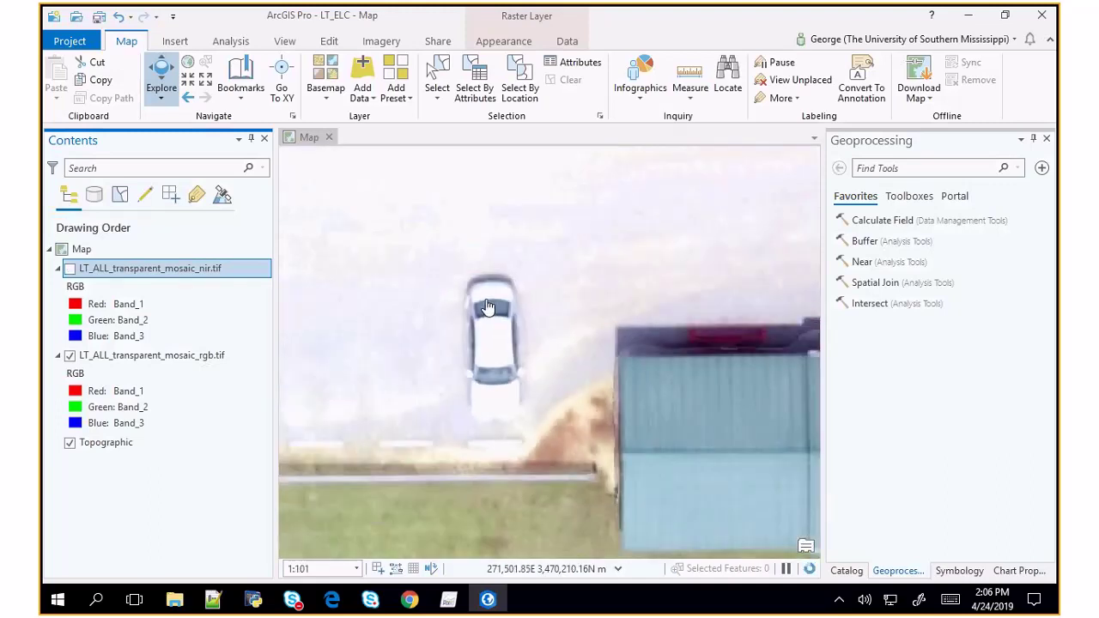
pyautogui.moveTo(701, 424); pyautogui.dragTo(421, 351)
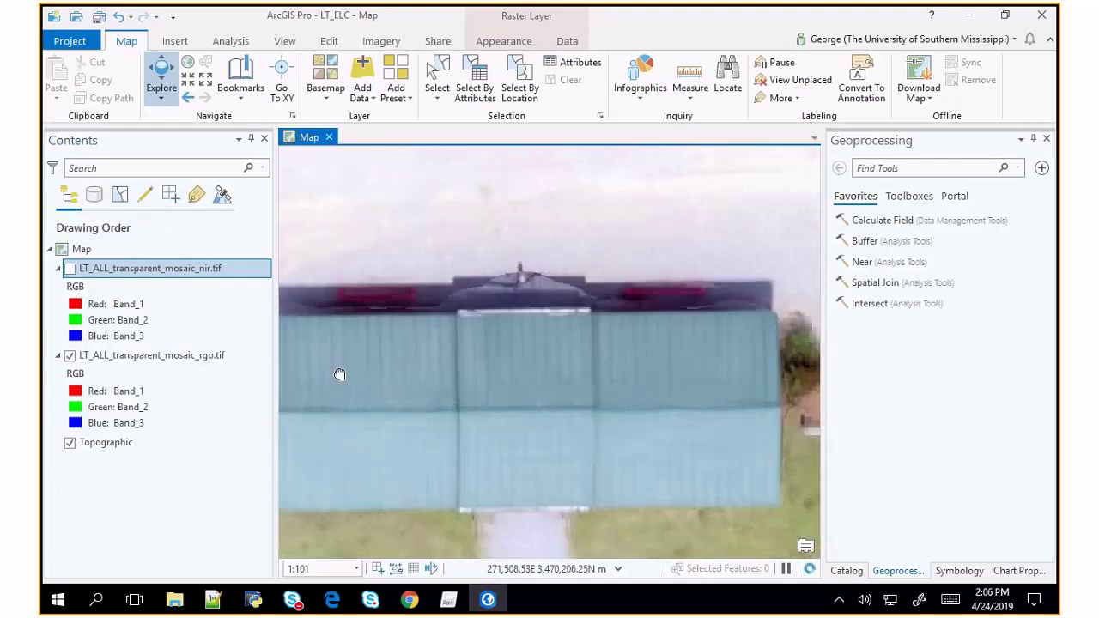
pyautogui.scroll(4, 456, 363)
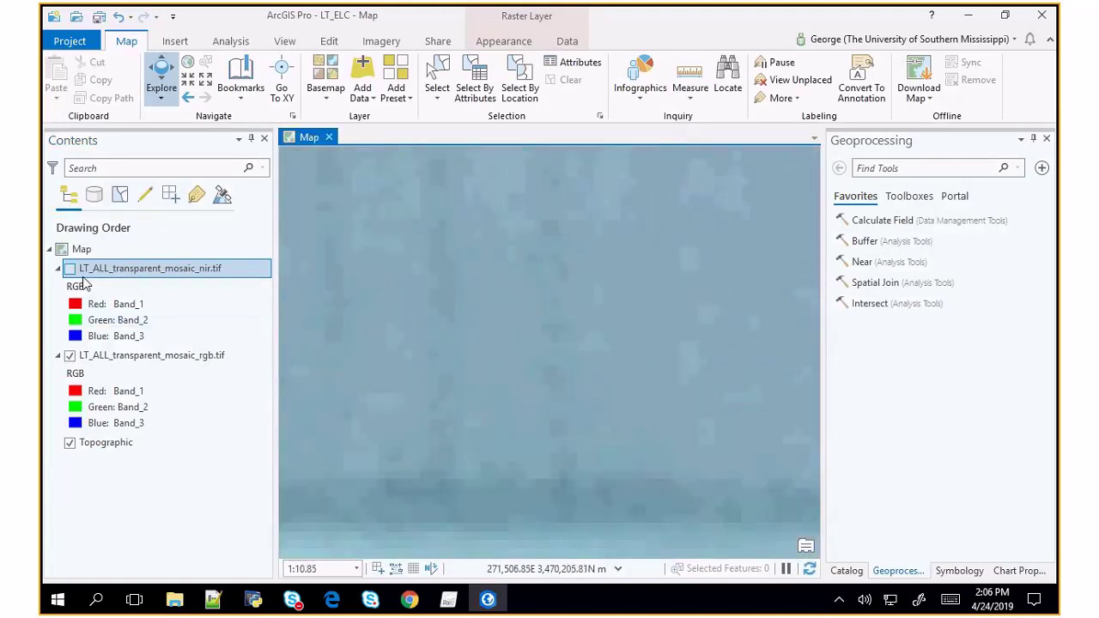
pyautogui.click(70, 269)
pyautogui.click(70, 269)
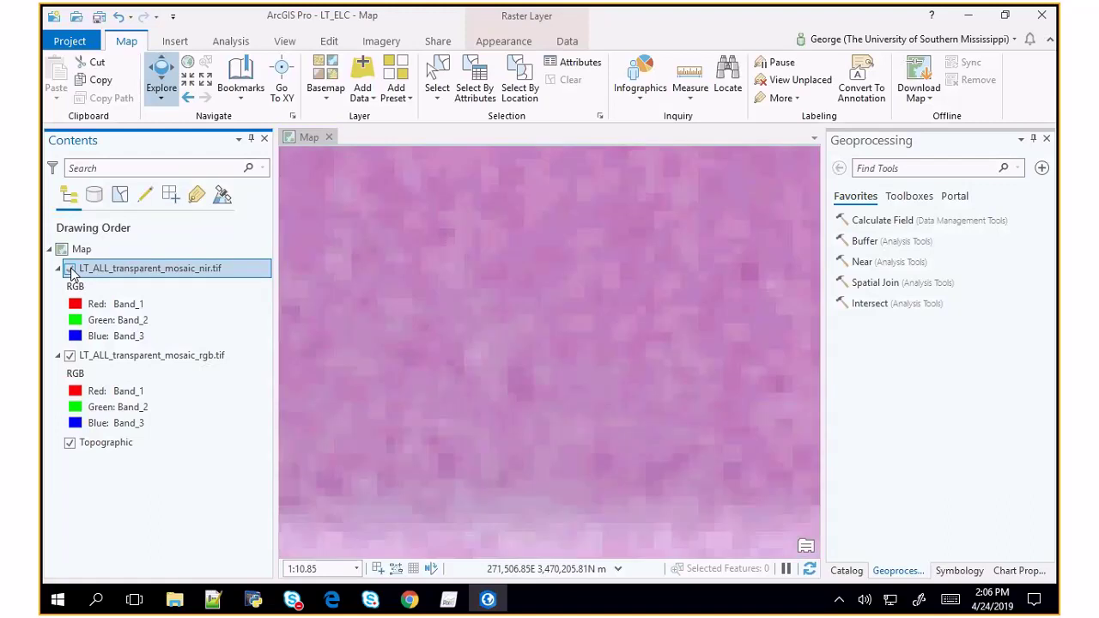
pyautogui.scroll(-2, 532, 344)
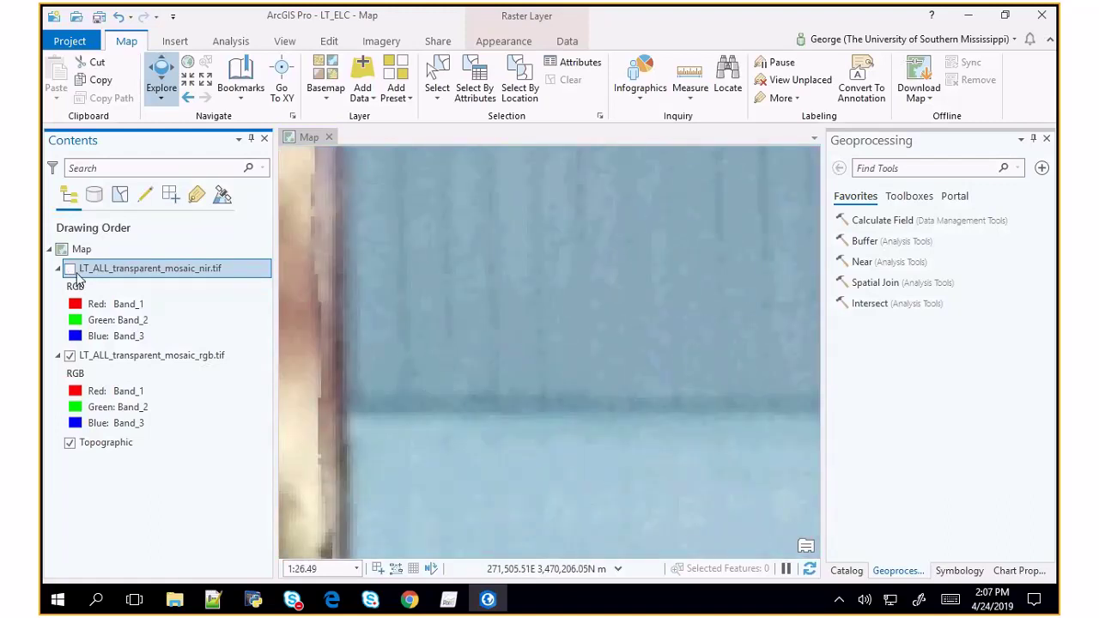
pyautogui.click(70, 269)
pyautogui.click(70, 269)
pyautogui.click(70, 268)
pyautogui.click(71, 268)
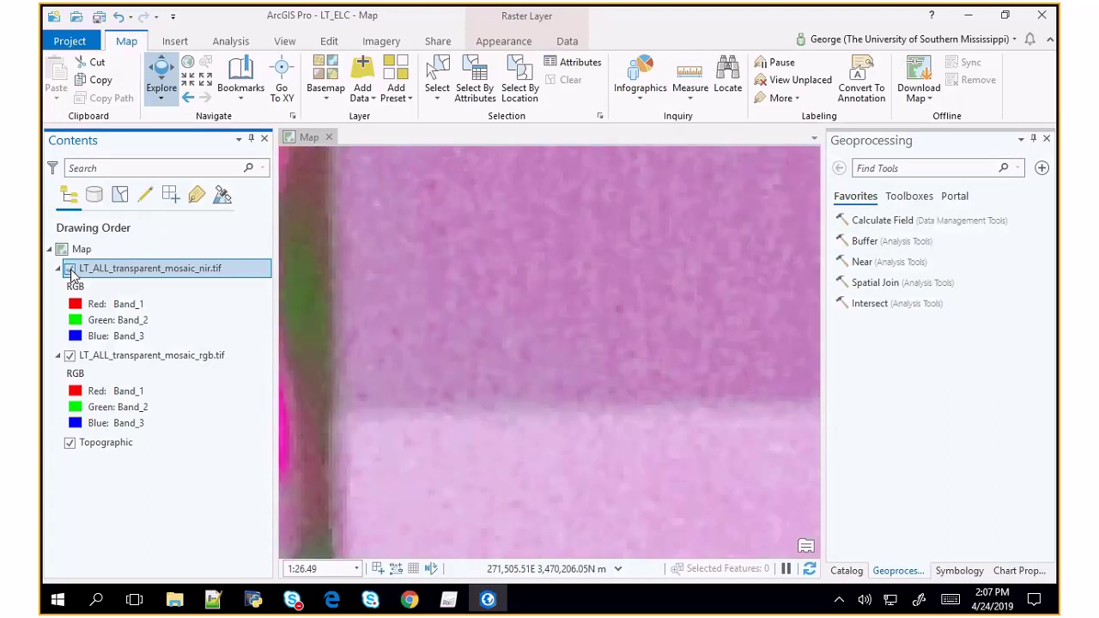
pyautogui.click(71, 269)
pyautogui.click(70, 268)
pyautogui.click(70, 269)
pyautogui.click(70, 269)
pyautogui.click(70, 269)
pyautogui.click(70, 268)
pyautogui.click(71, 269)
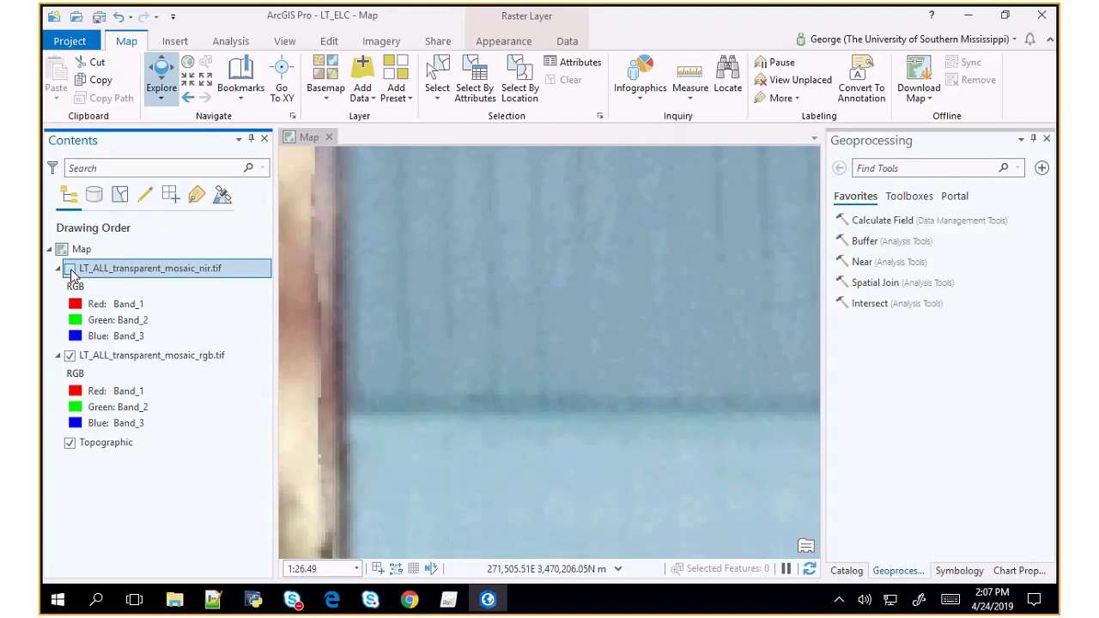
# Zoom out over the whole building and finish with the NIR mosaic shown.
pyautogui.scroll(-3, 518, 341)
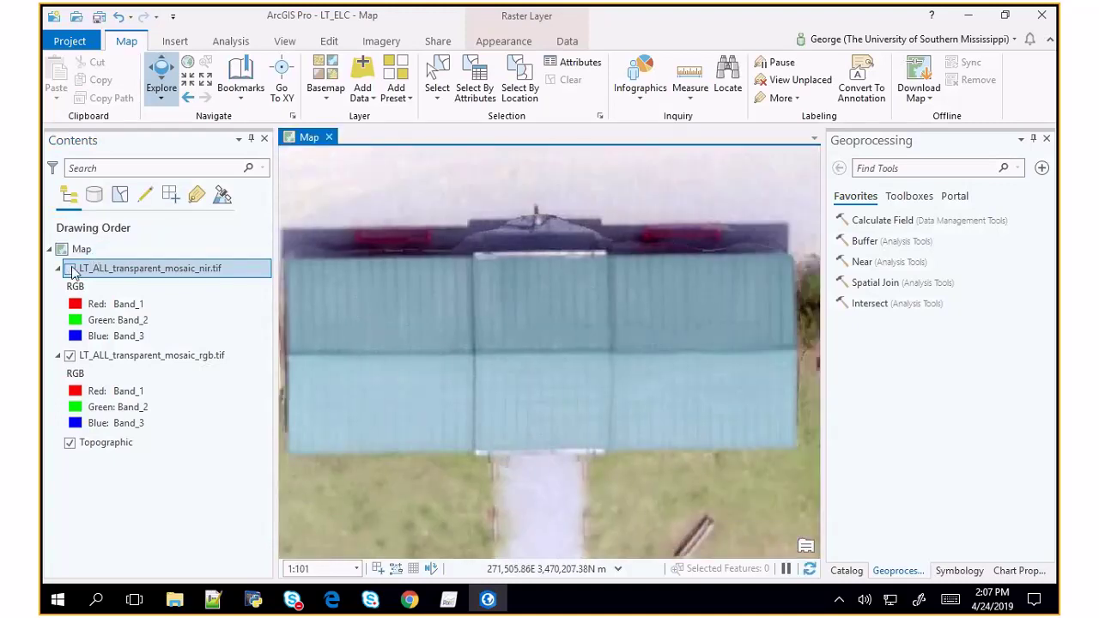
pyautogui.click(70, 269)
pyautogui.click(71, 269)
pyautogui.click(70, 269)
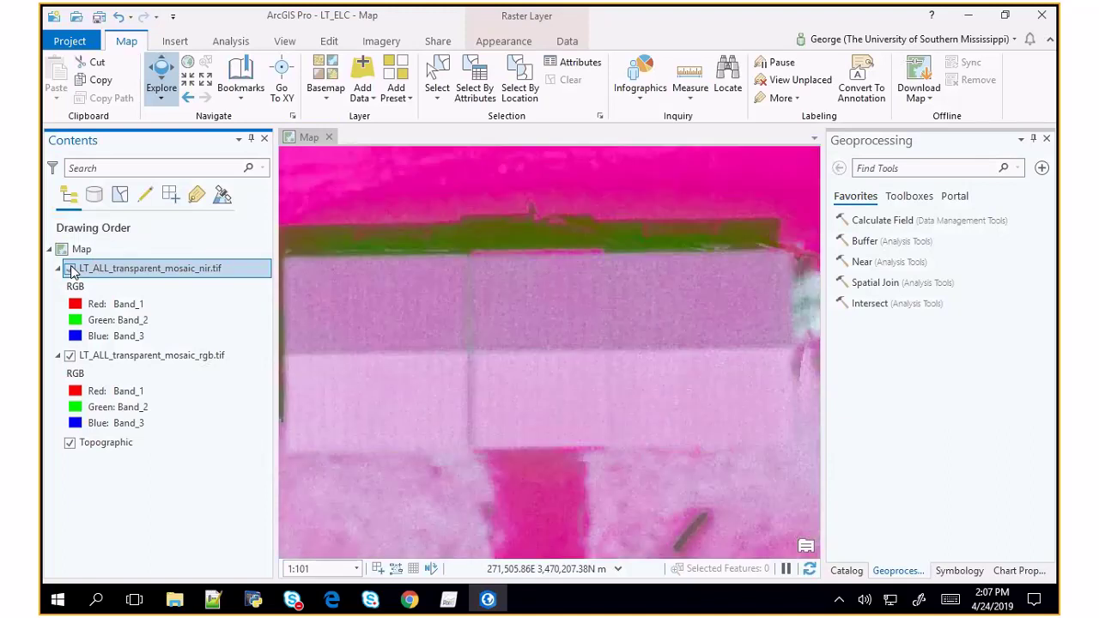